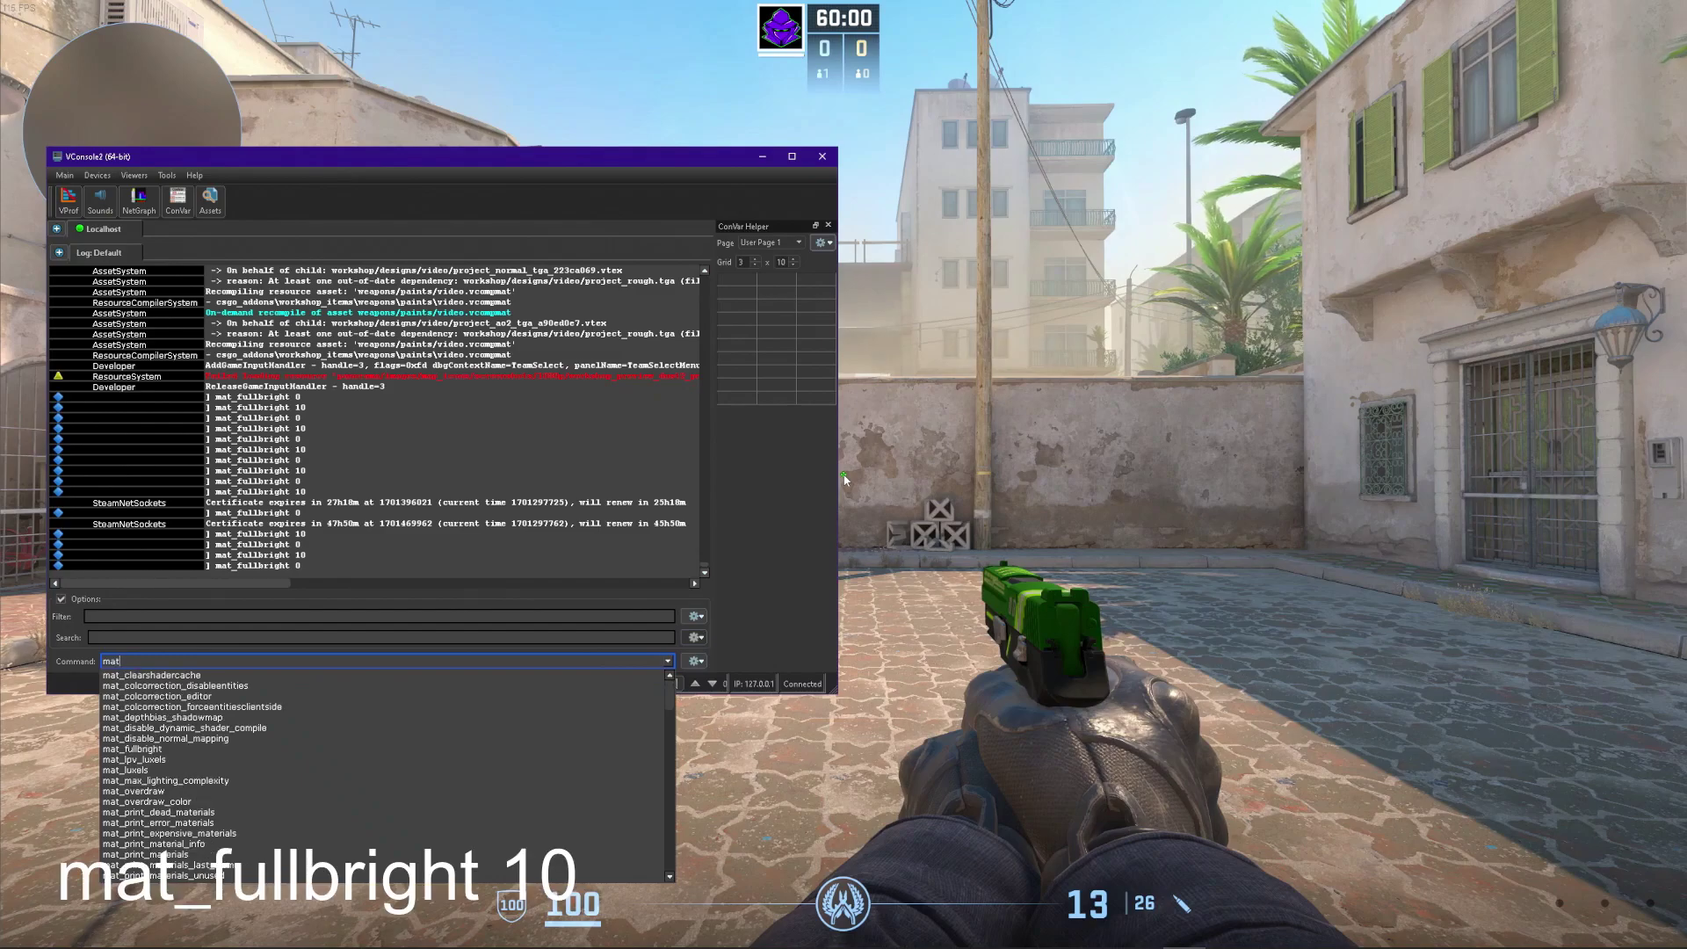
Run the console command mat_fullbright 10 to check the green pistol's albedo colours in the game view.
type("at_fullbright")
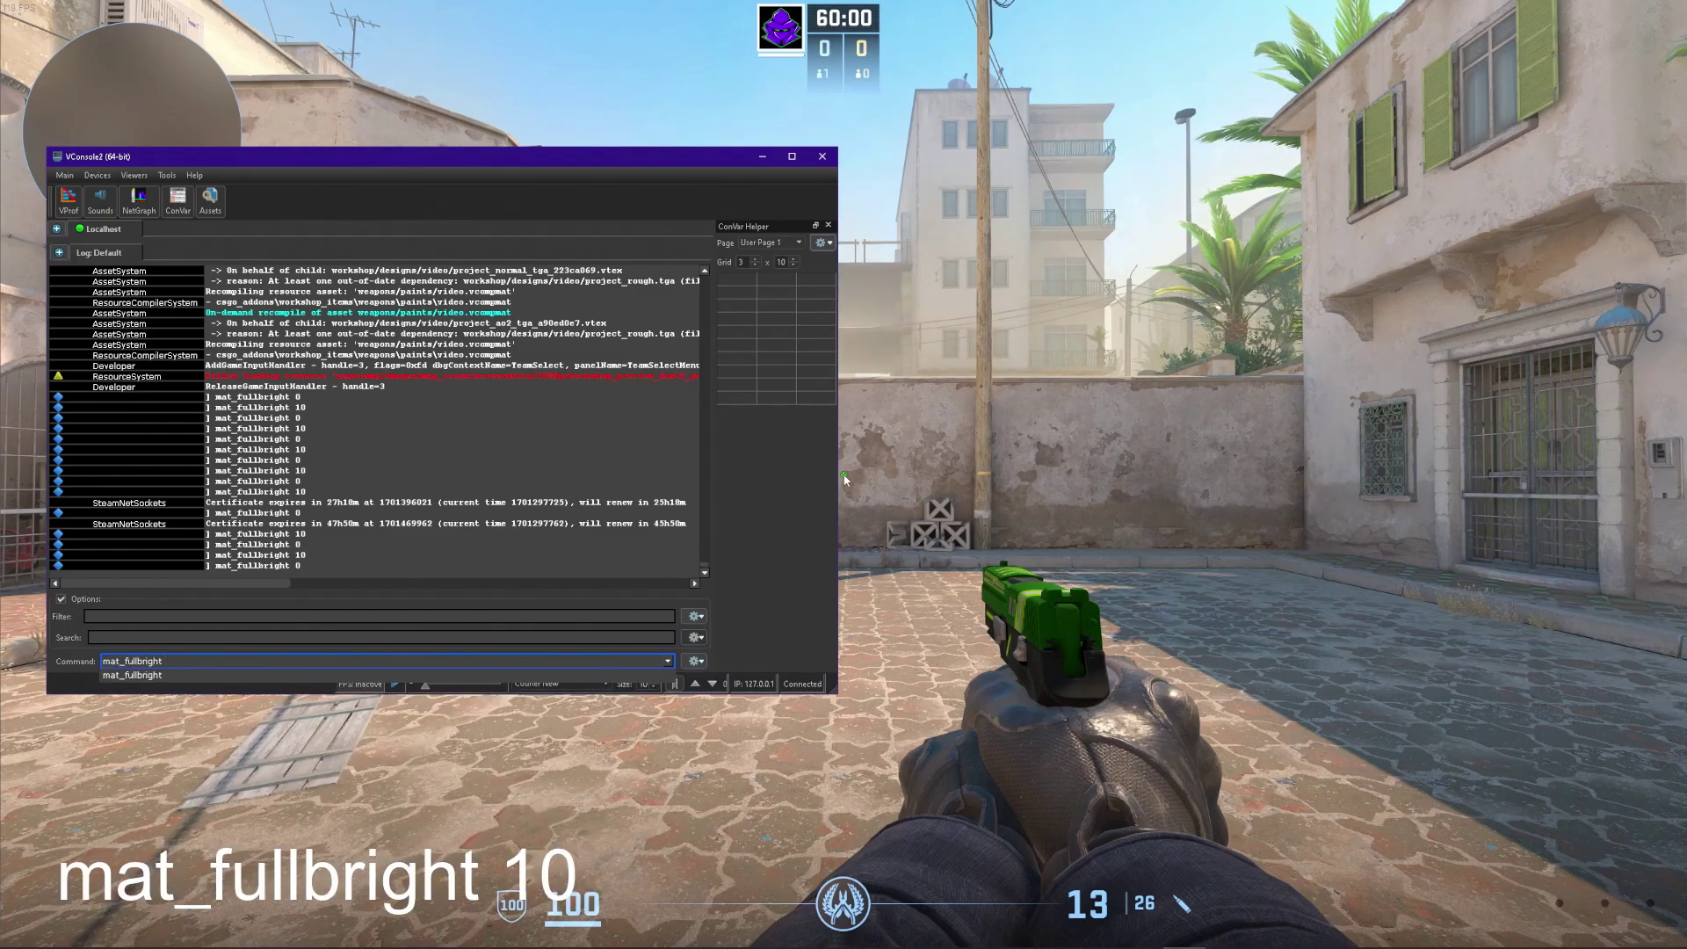
type(" 10")
key("Return")
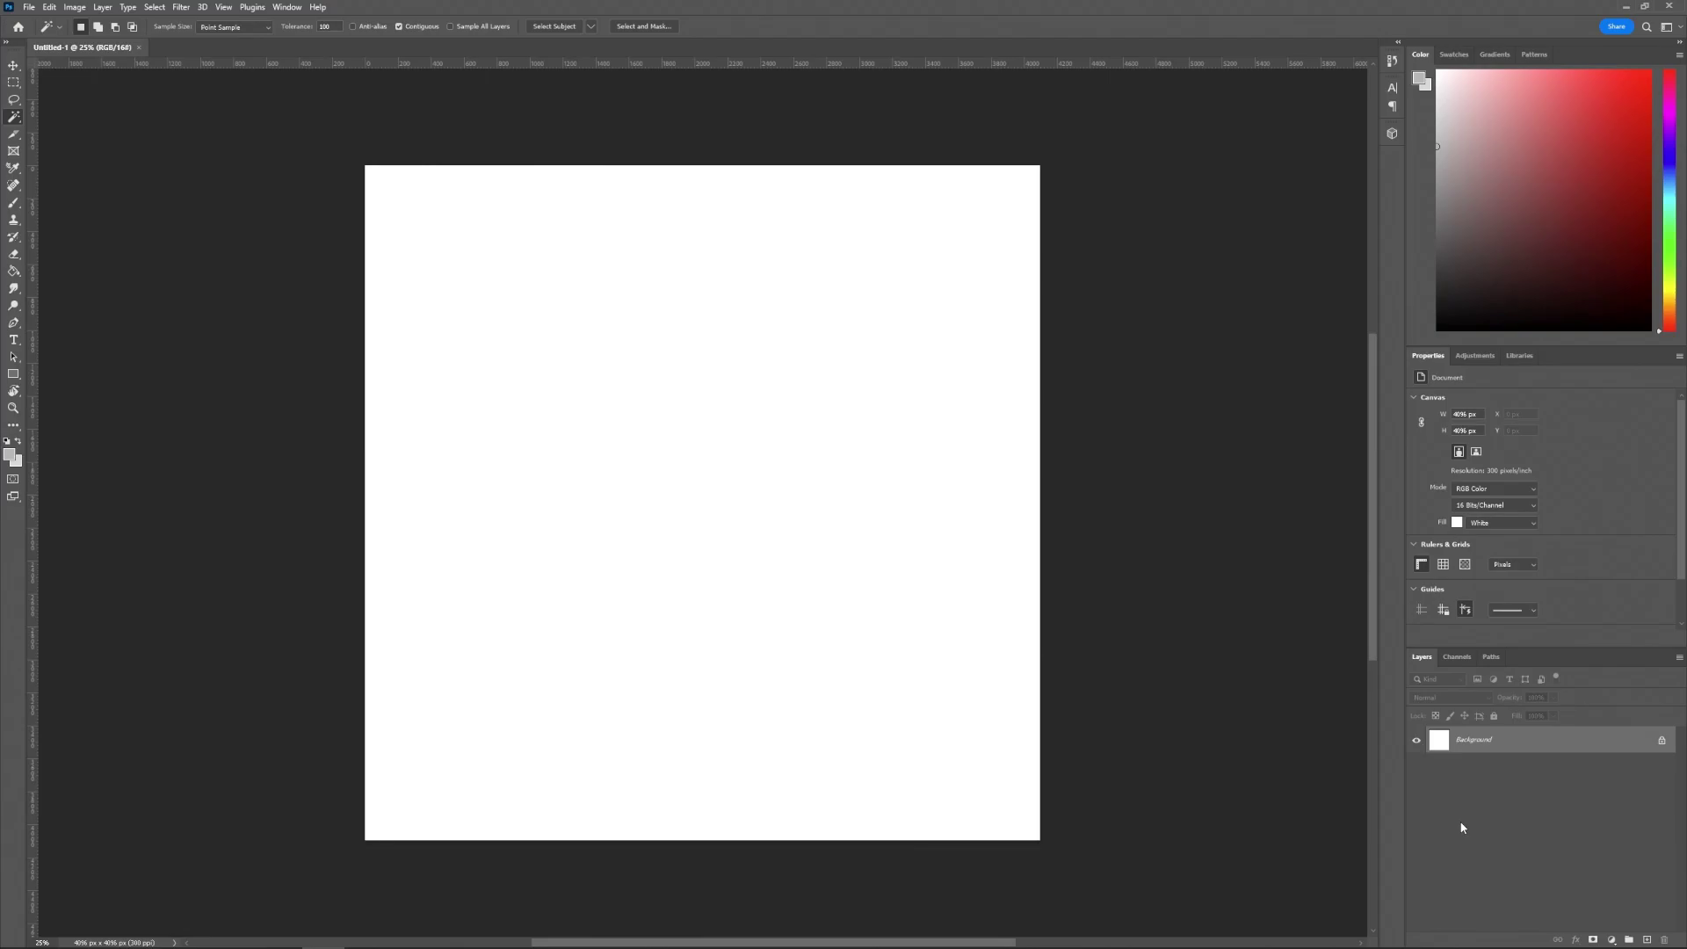
In Photoshop, place the Grip texture image into the blank 4096 px document as a new layer.
key("ctrl+a")
left_click(318, 936)
left_click_drag(688, 422, 641, 726)
key("Return")
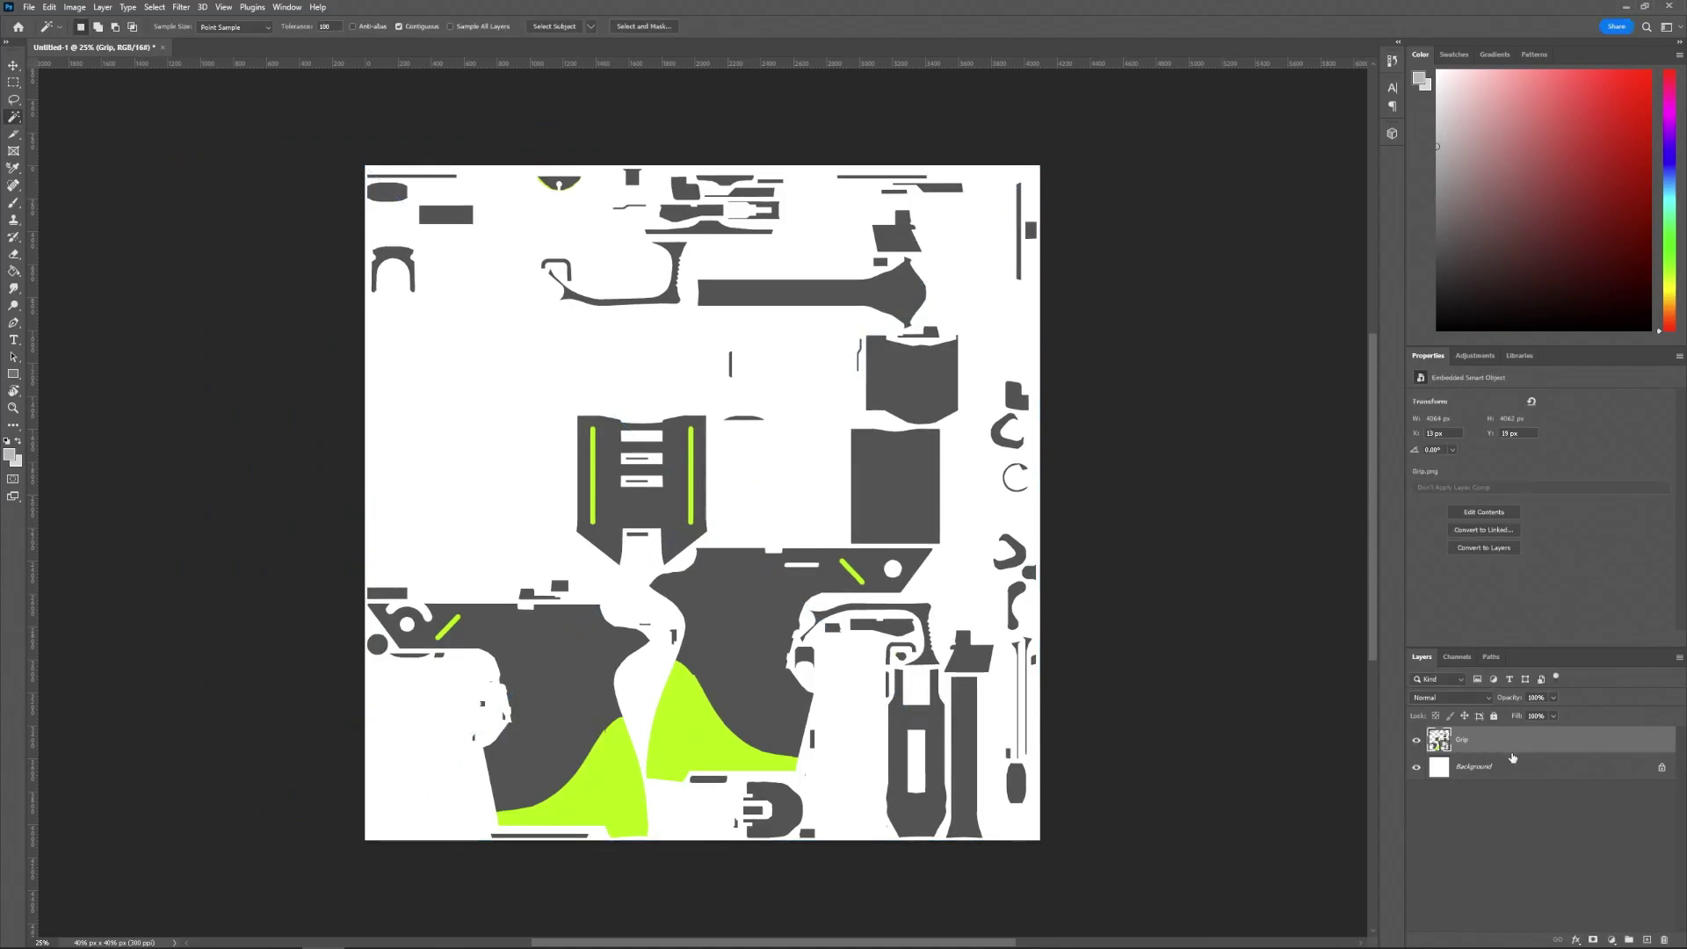
Add a Selective Color adjustment above the Grip layer and set Black to -27% for Neutrals.
left_click(1474, 356)
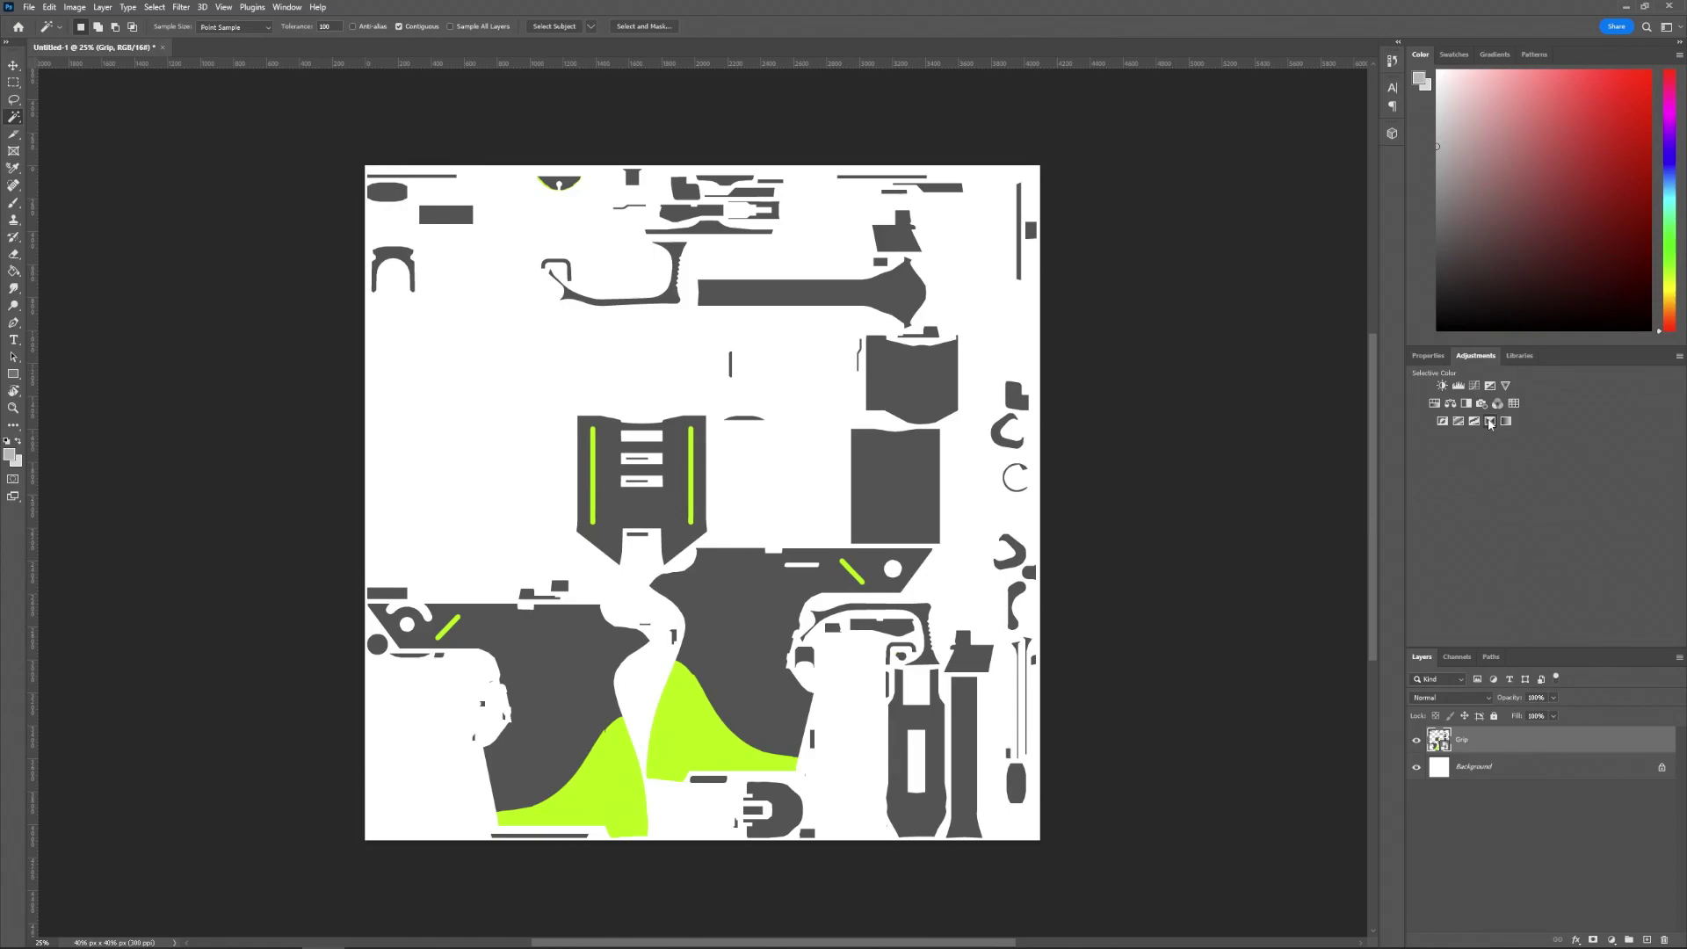
left_click(1489, 423)
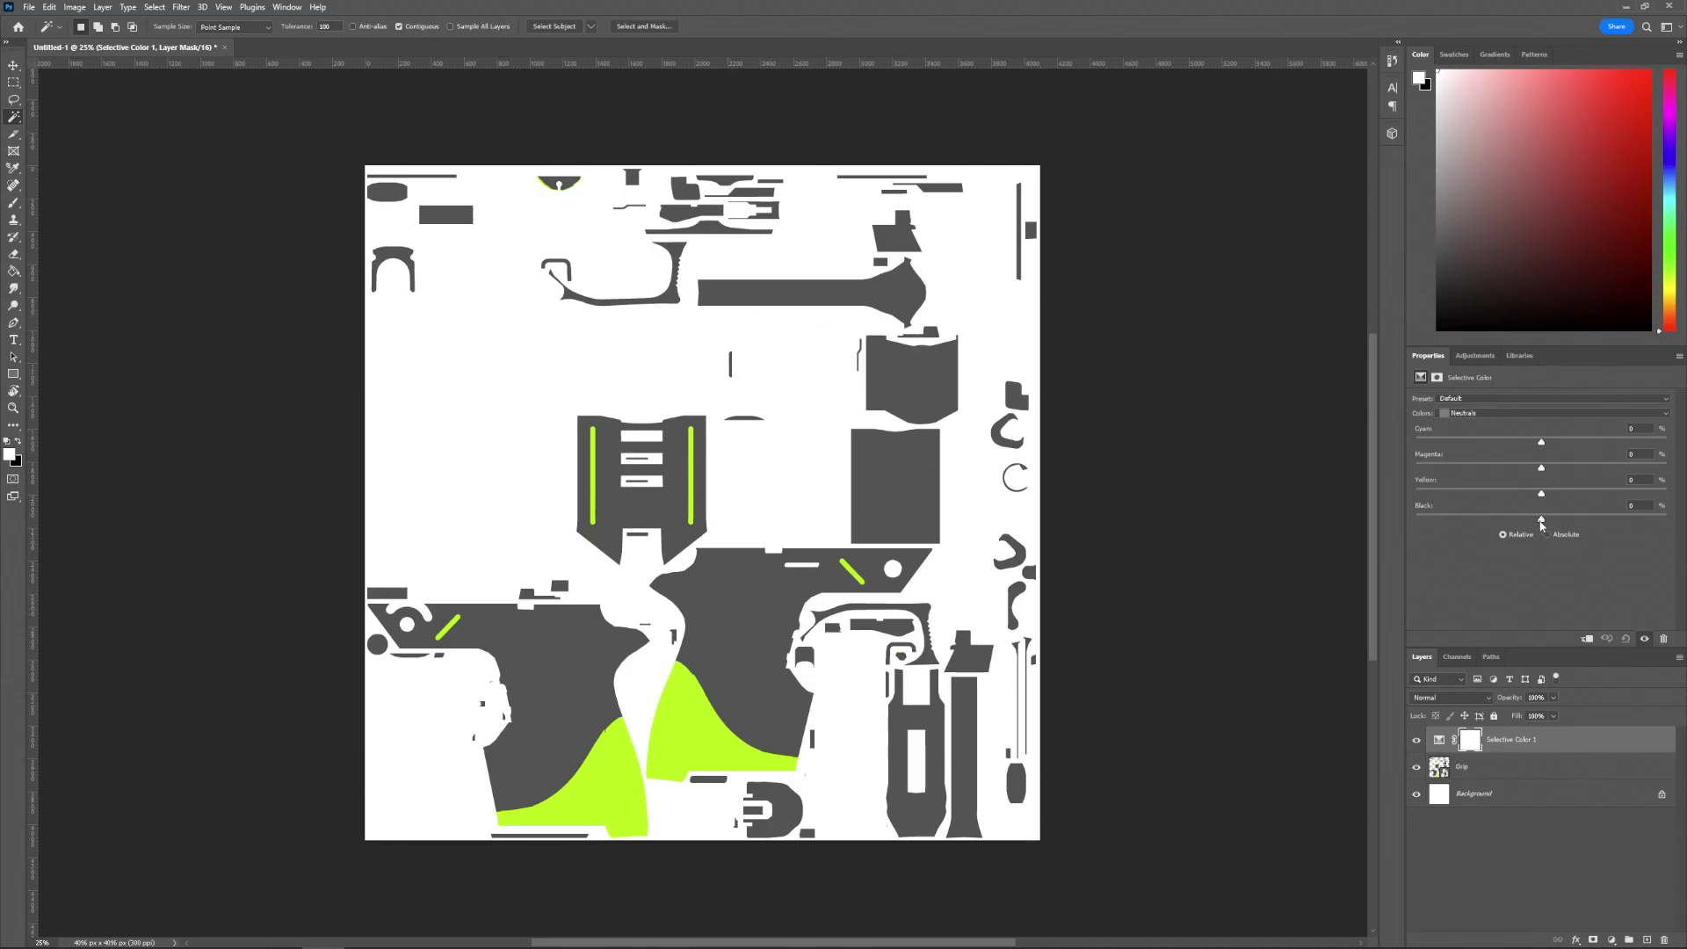
left_click_drag(1540, 519, 1507, 520)
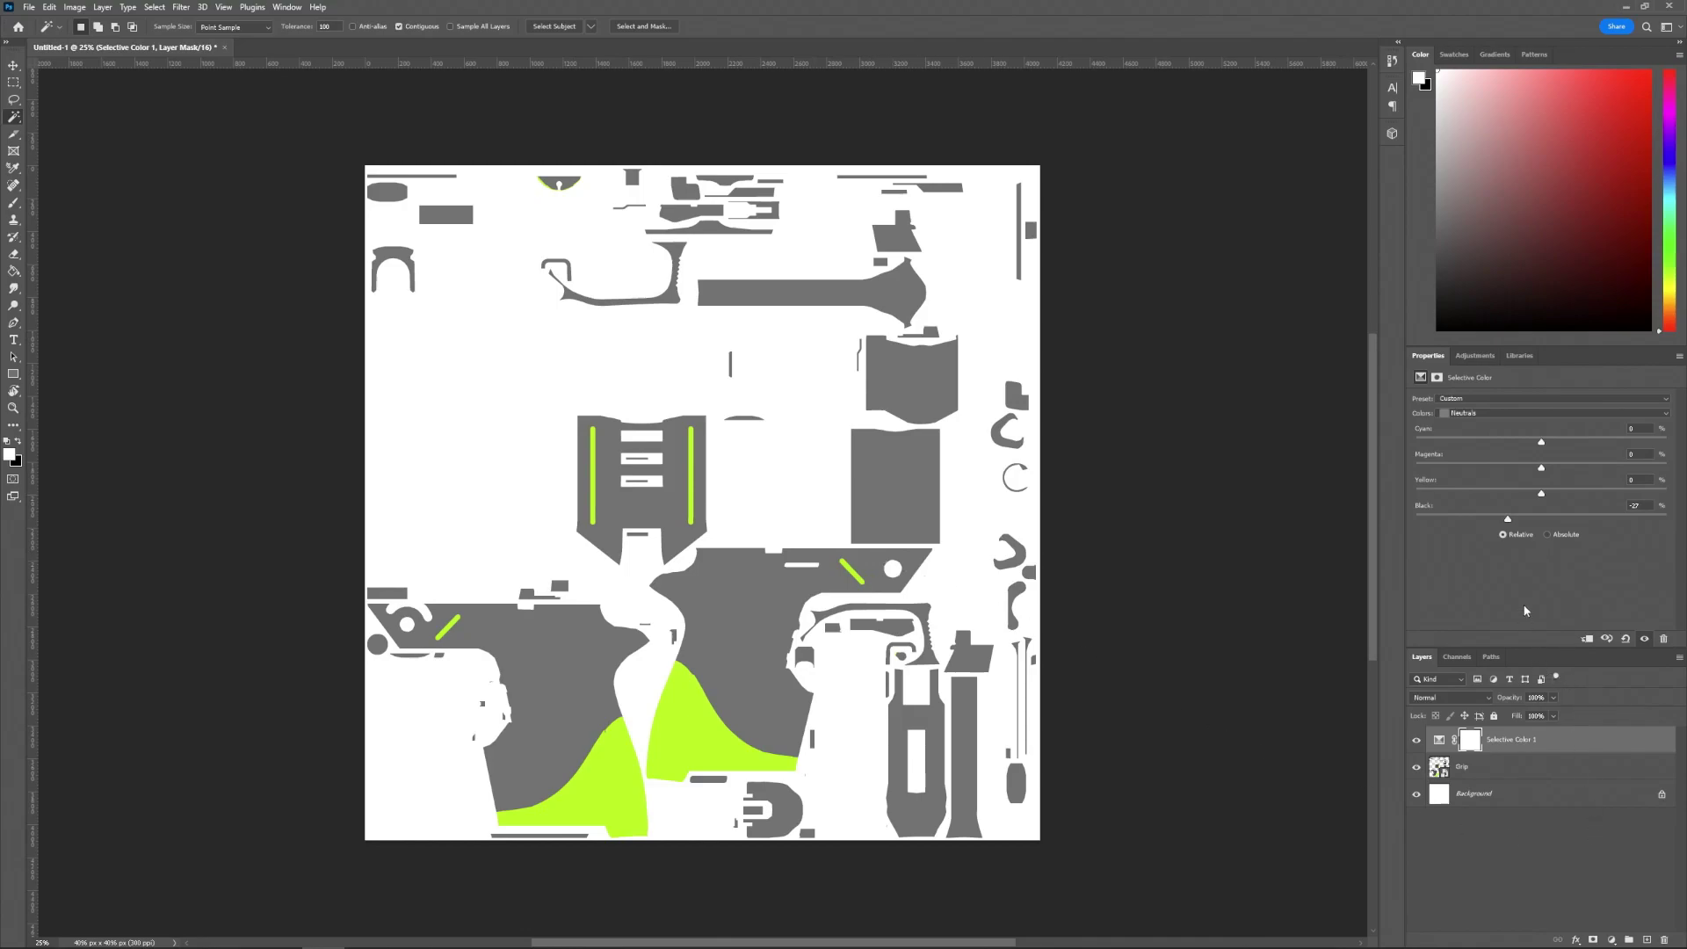
Delete the white Background layer.
left_click(1516, 796)
left_click(1663, 939)
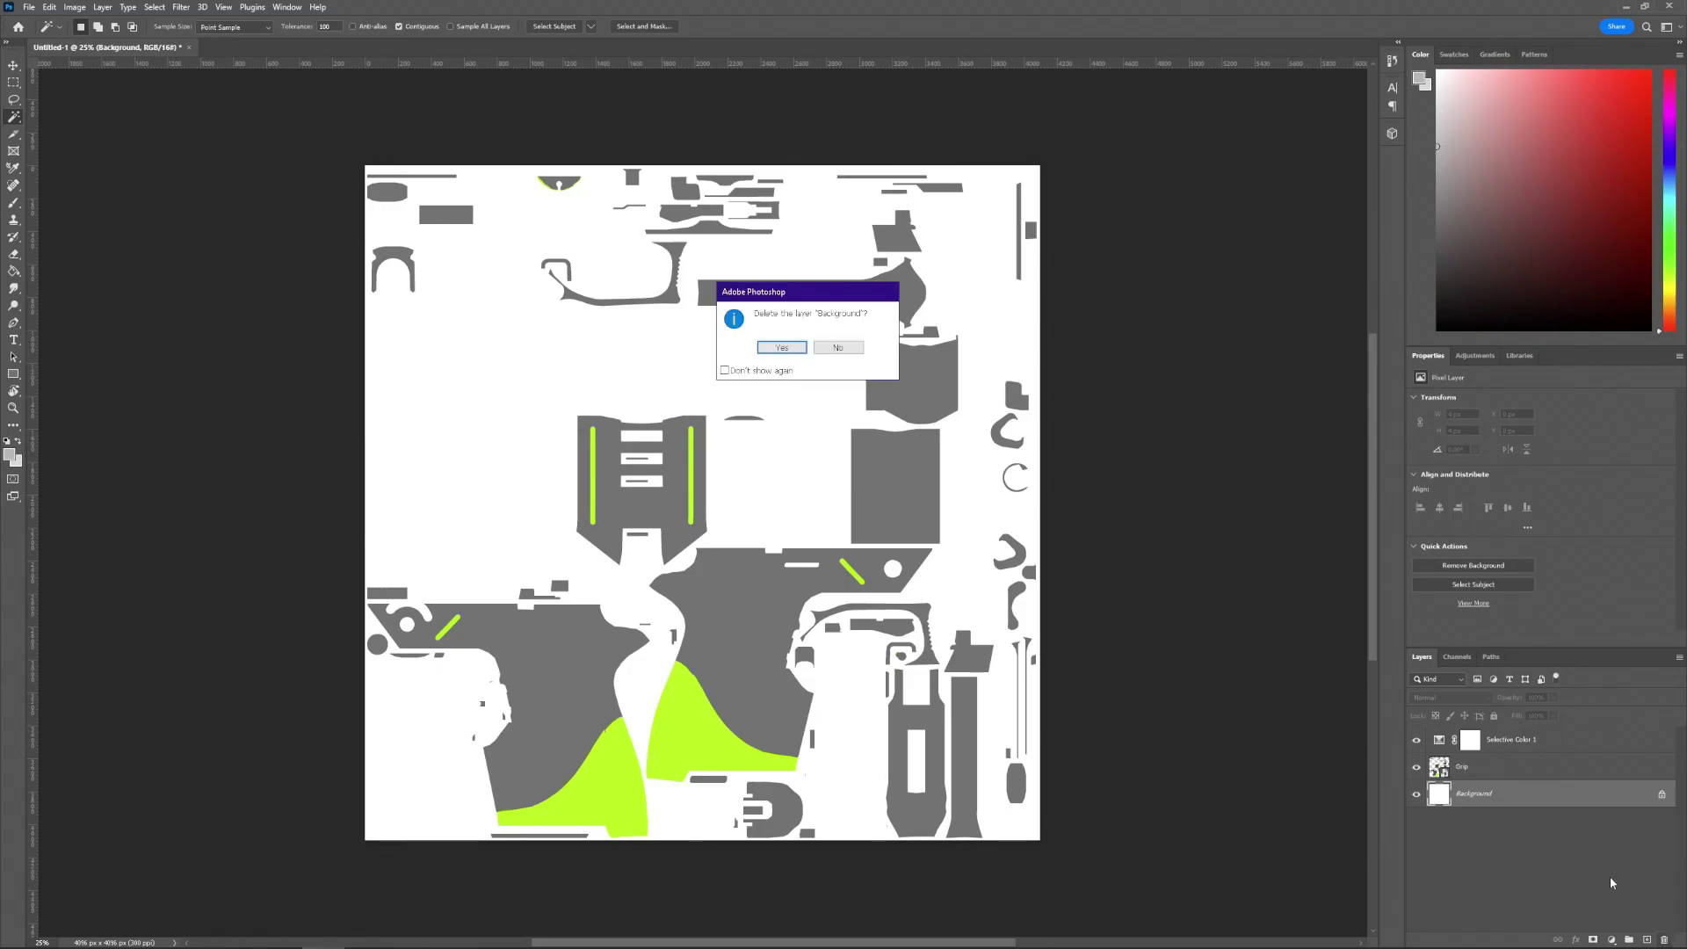
left_click(768, 352)
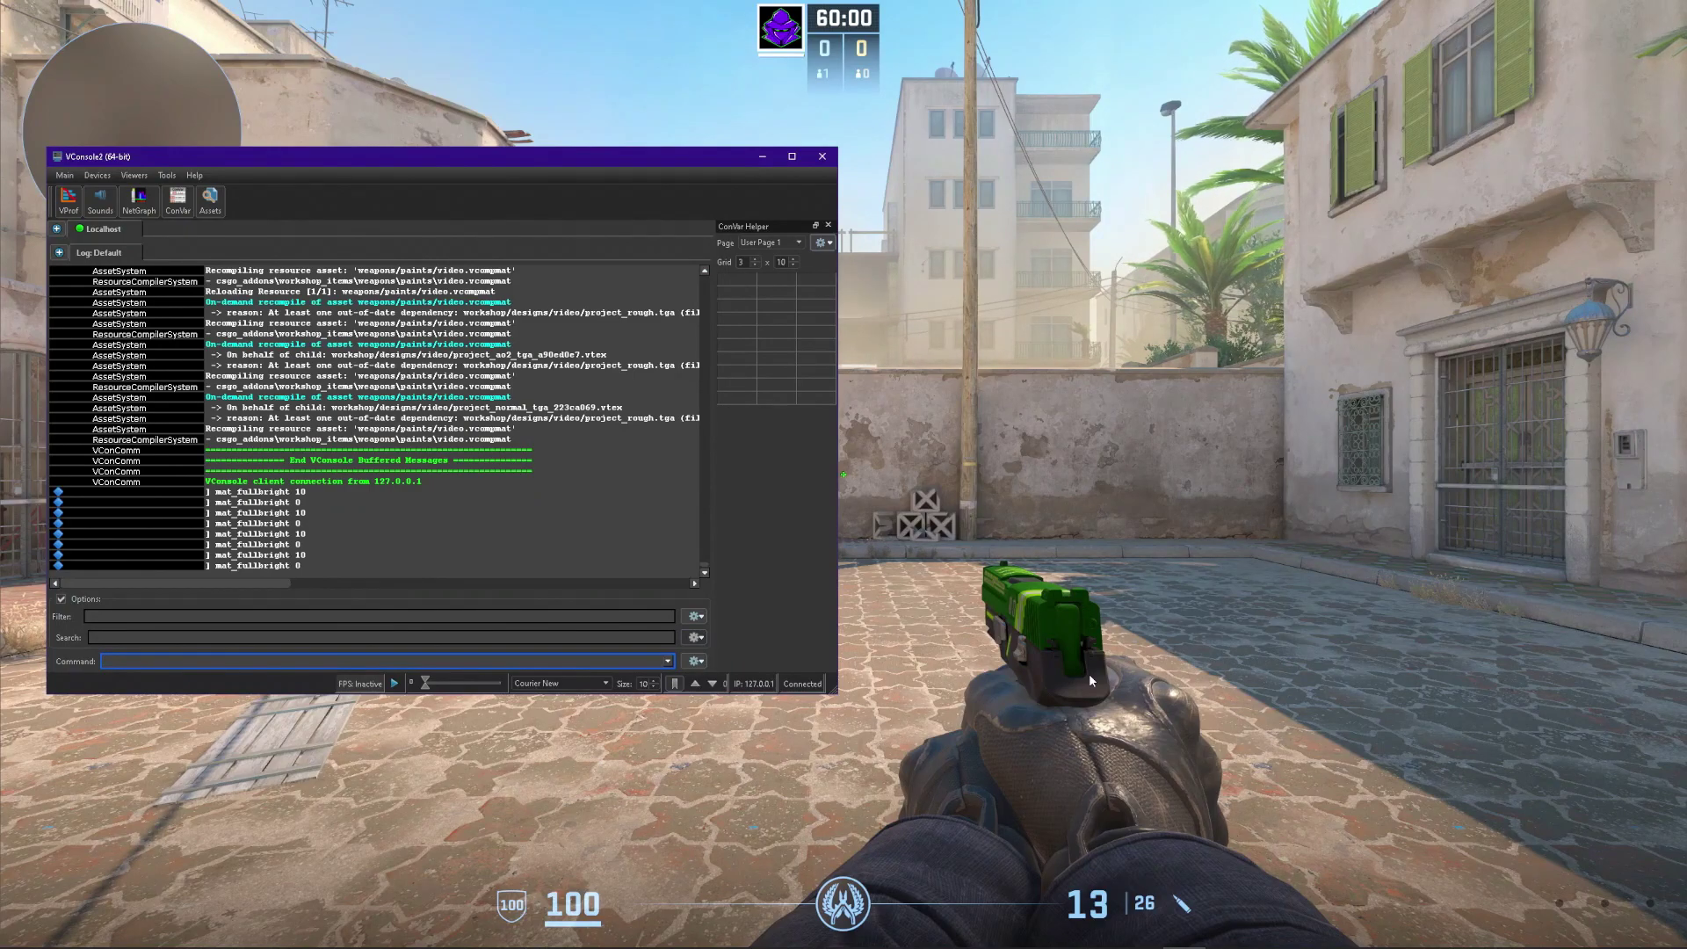
Switch to VConsole2 and run mat_fullbright 10 to show the albedo reference view in the game.
type("mat_")
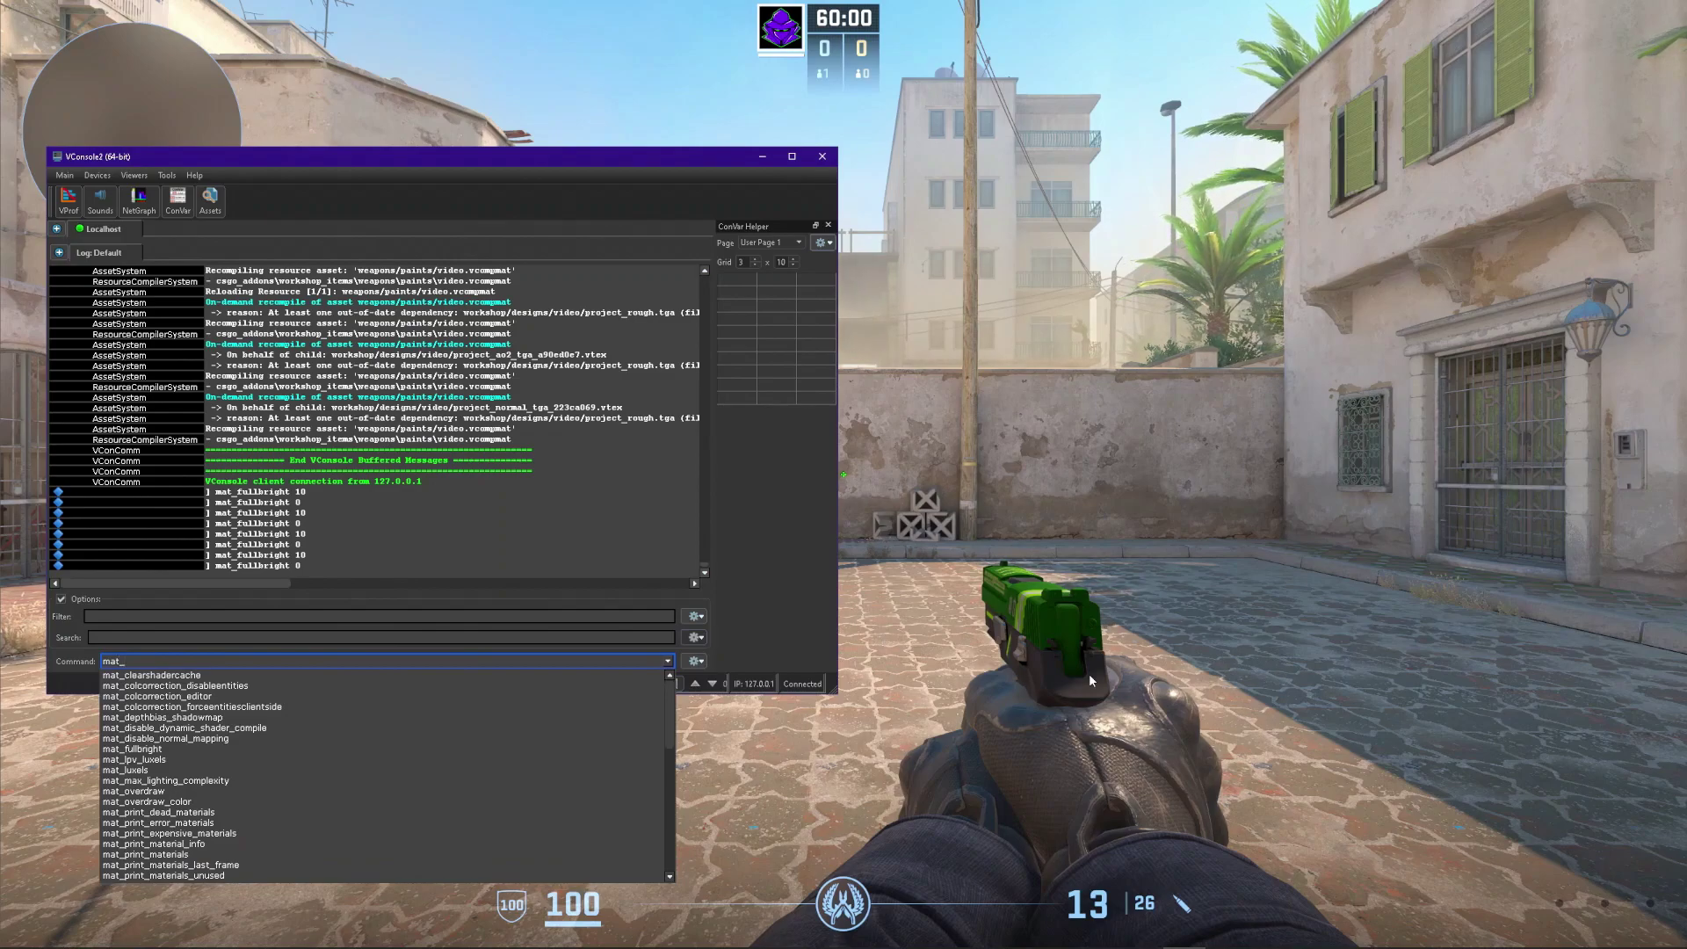
type("fullbright")
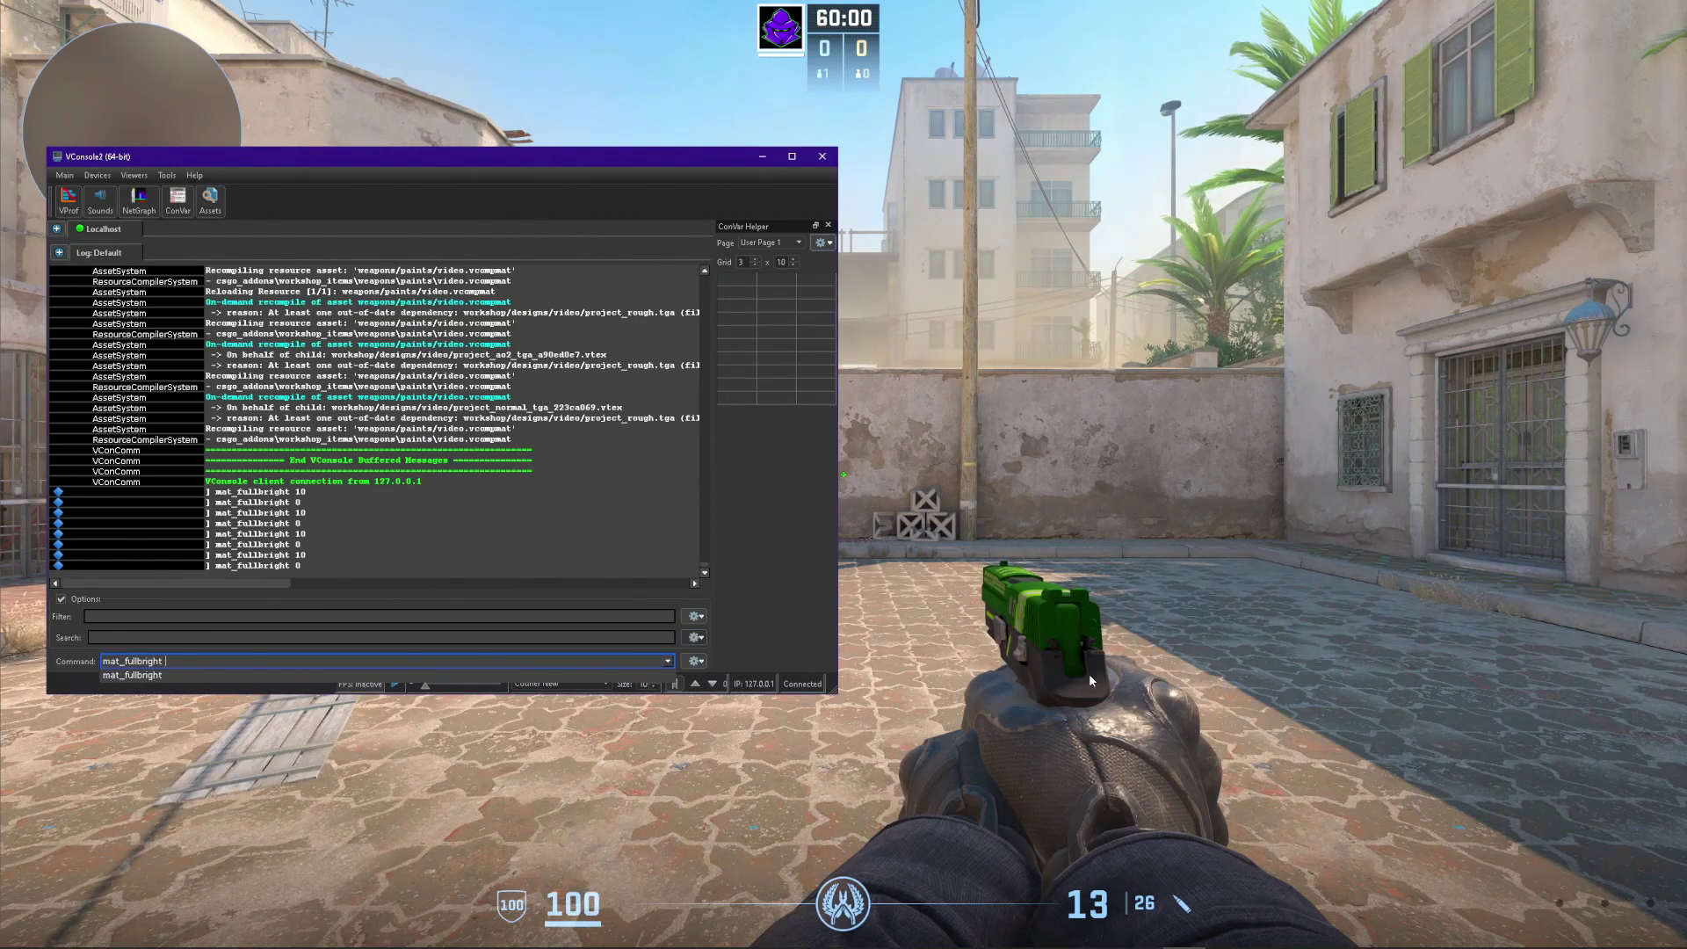
type(" 10")
key("Return")
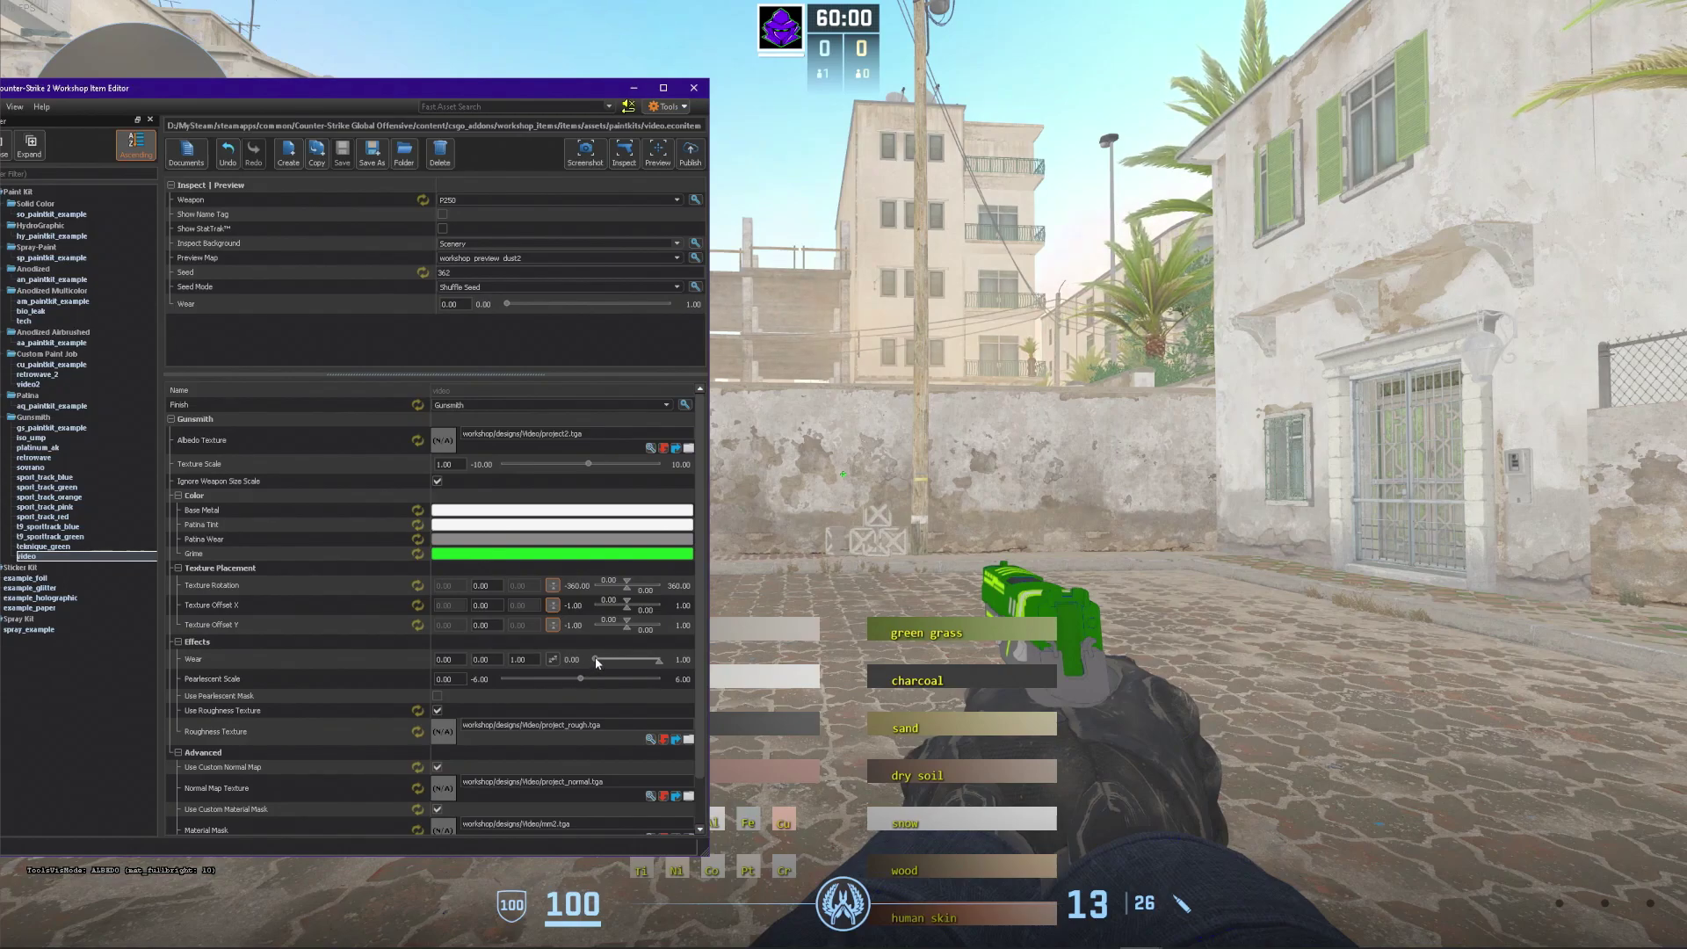
In the Workshop Item Editor, set the video paint kit's preview wear to 0.92 and refresh the weapon preview.
left_click_drag(644, 661, 653, 659)
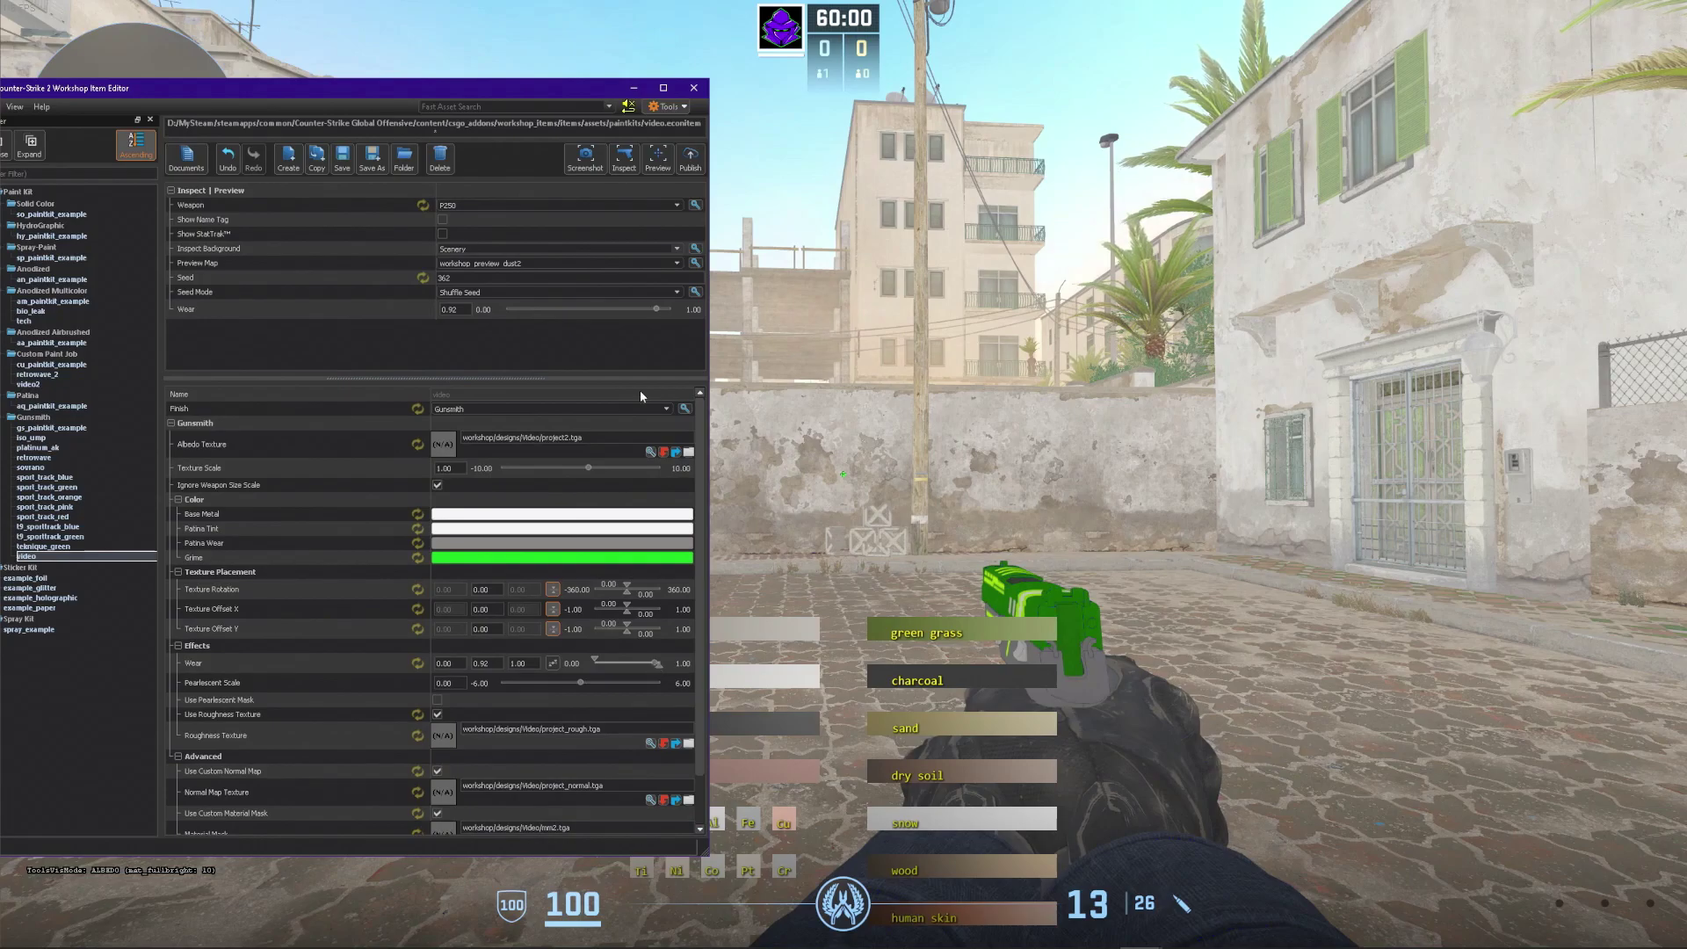
left_click(655, 159)
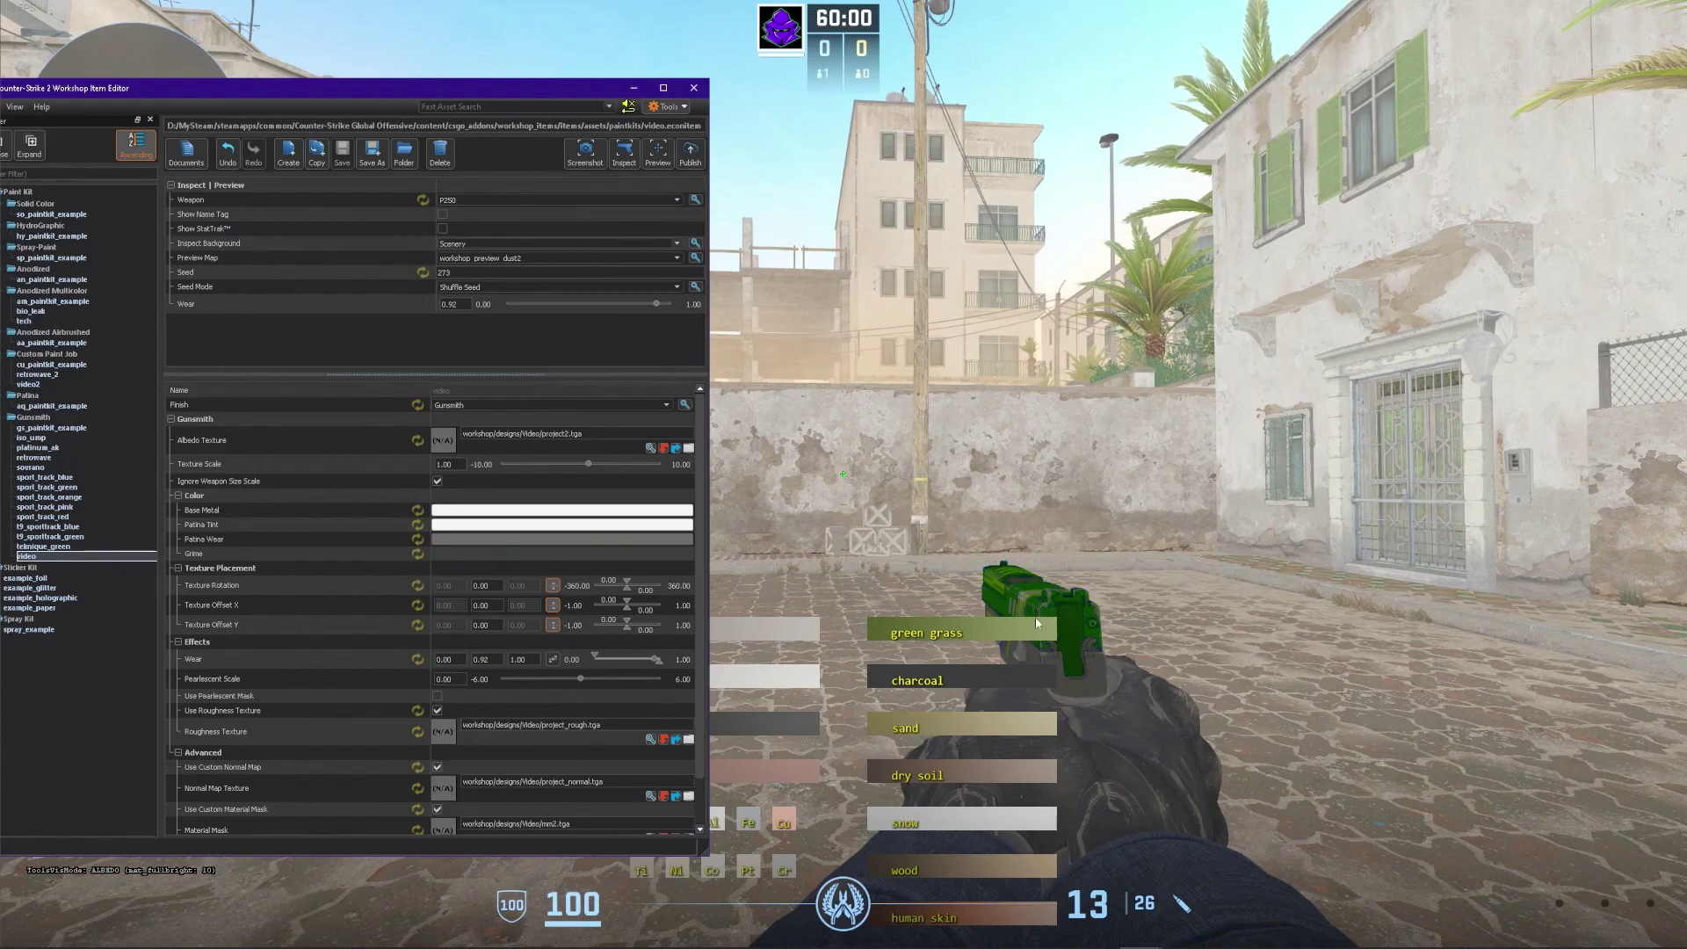
Set the paint kit's Patina Wear colour to light grey and its Grime colour to bright green, and save it.
left_click(575, 545)
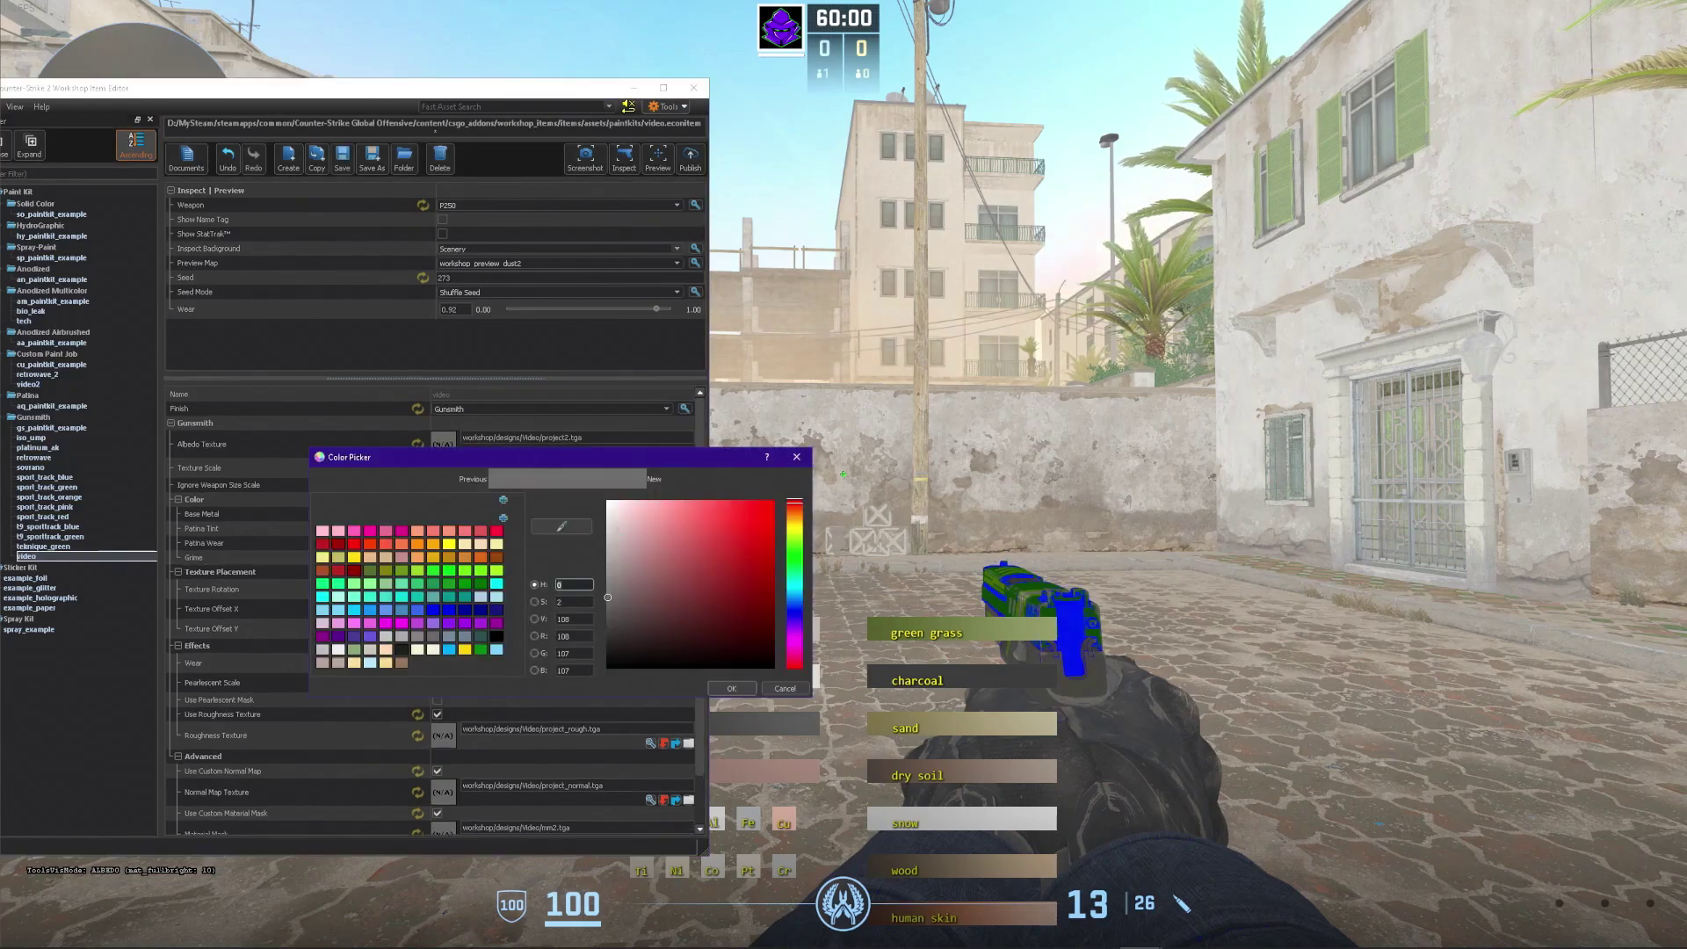
left_click(731, 688)
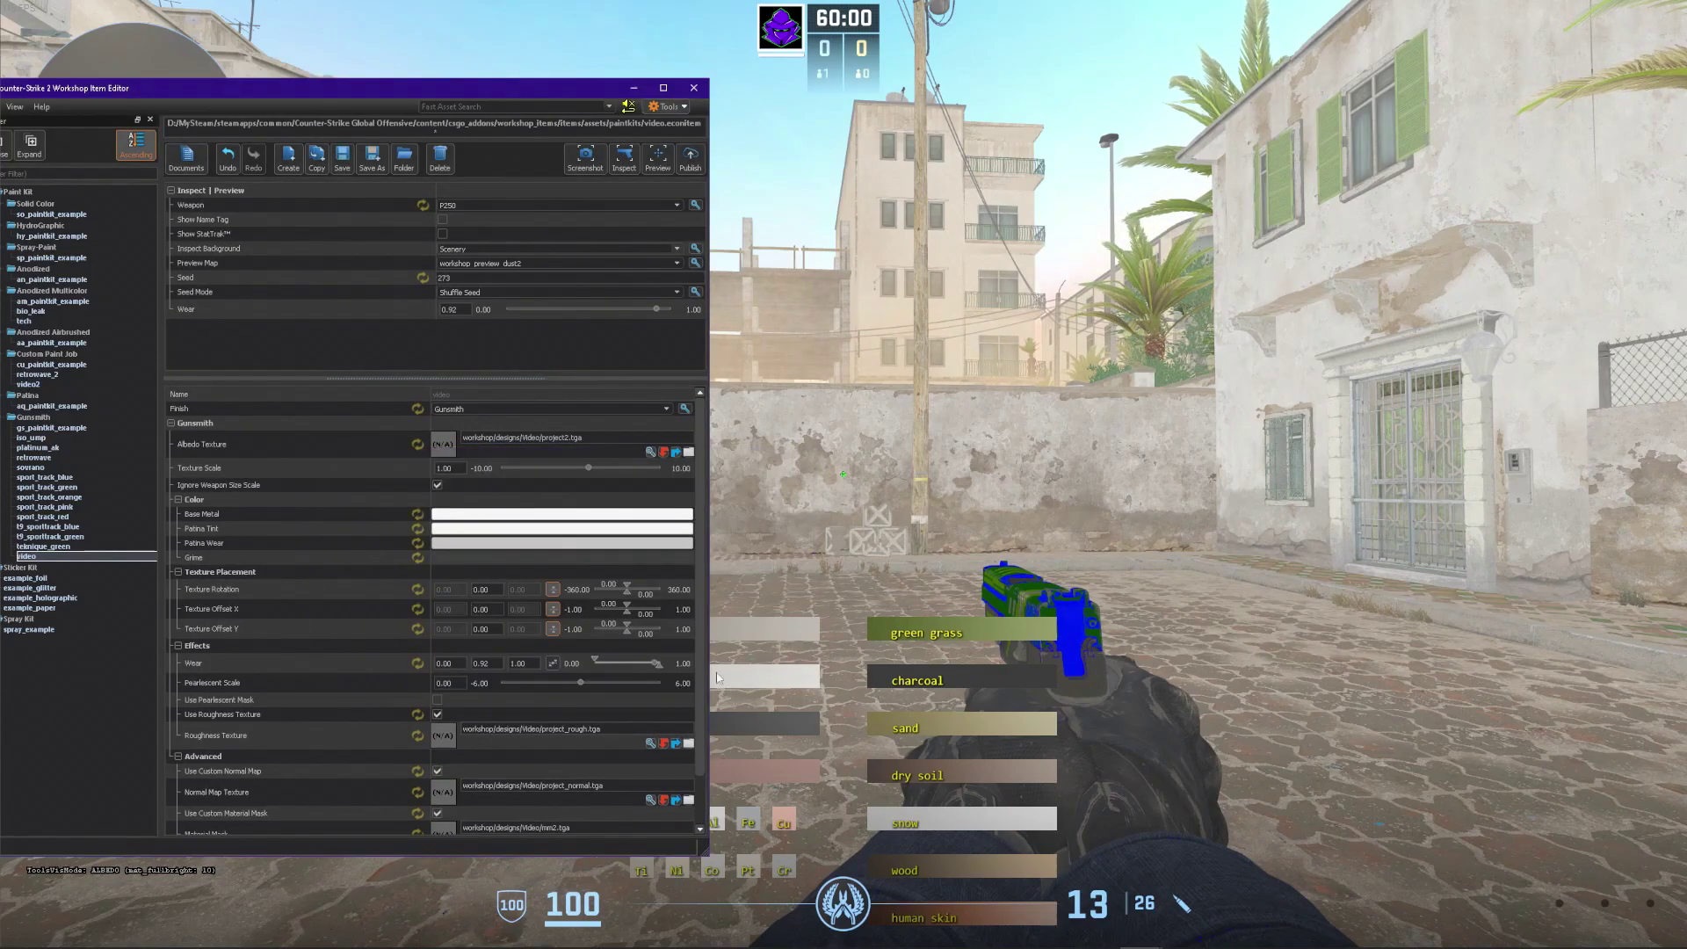
left_click(498, 551)
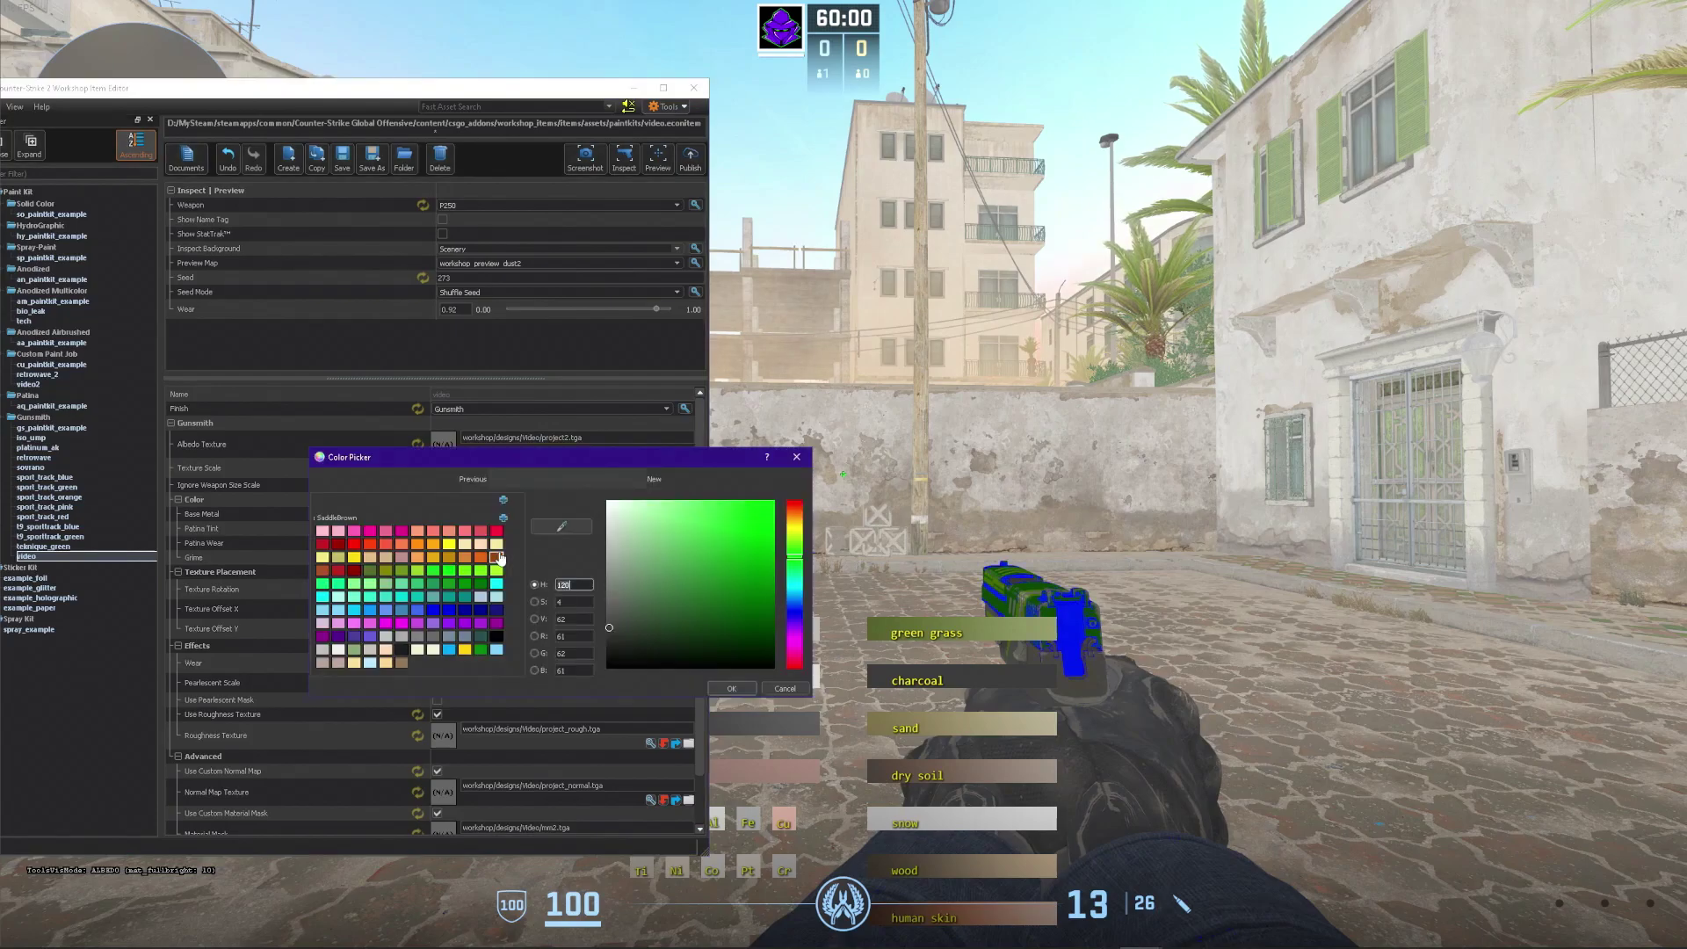
left_click(769, 516)
left_click(731, 688)
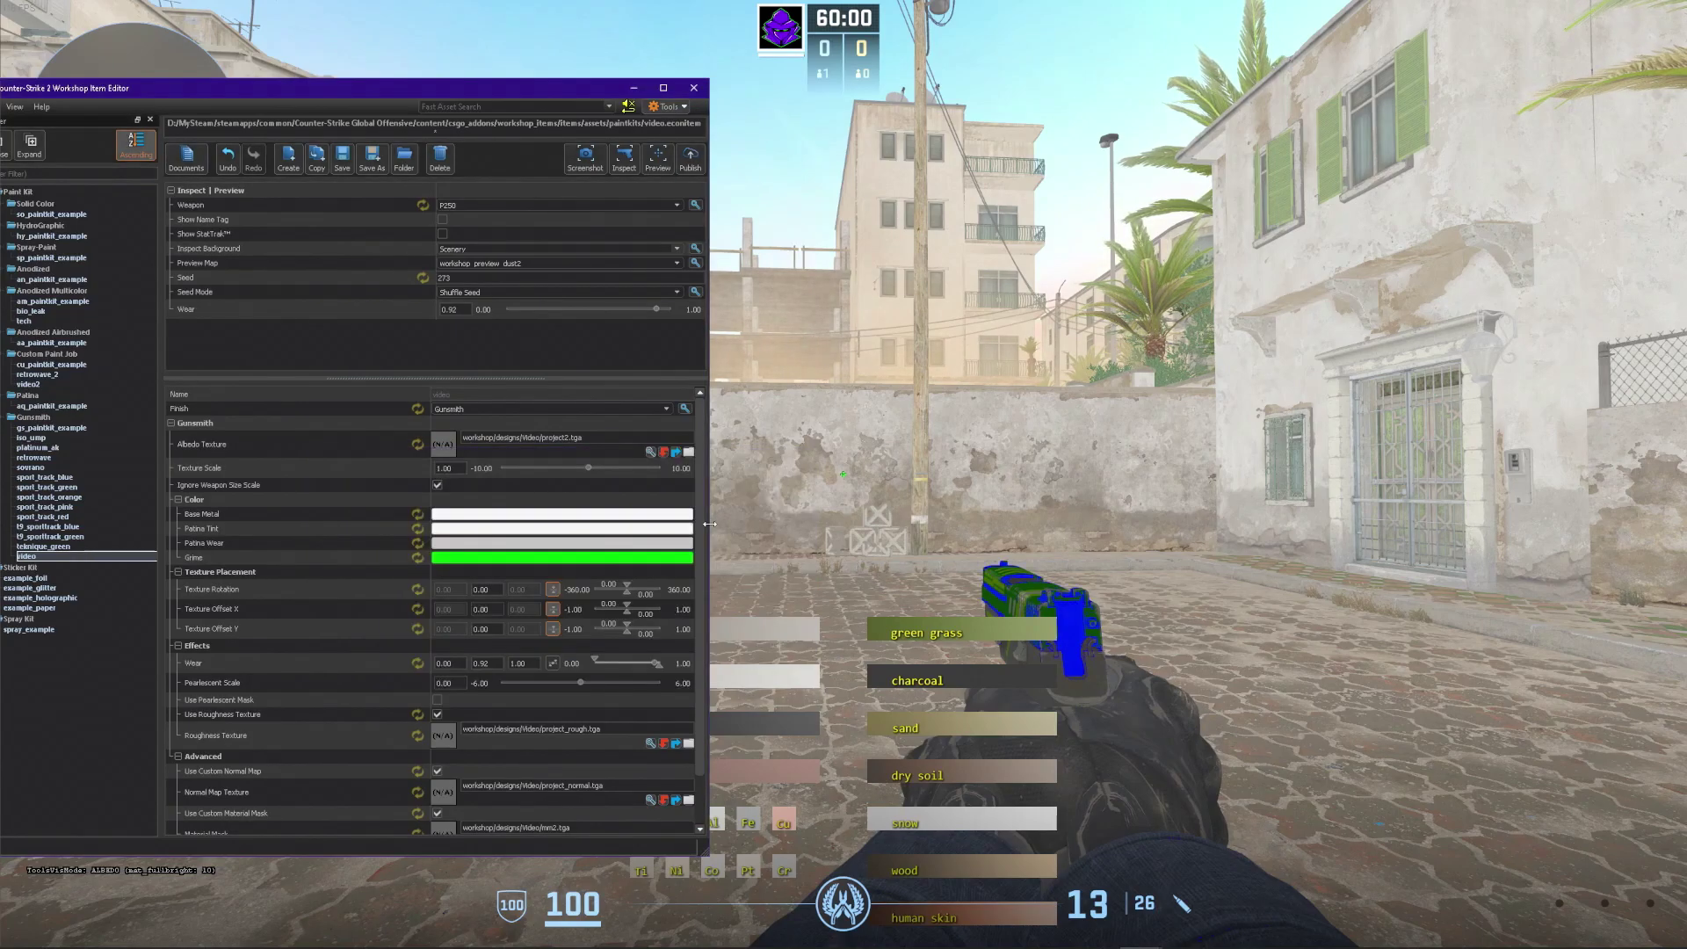
key("ctrl+s")
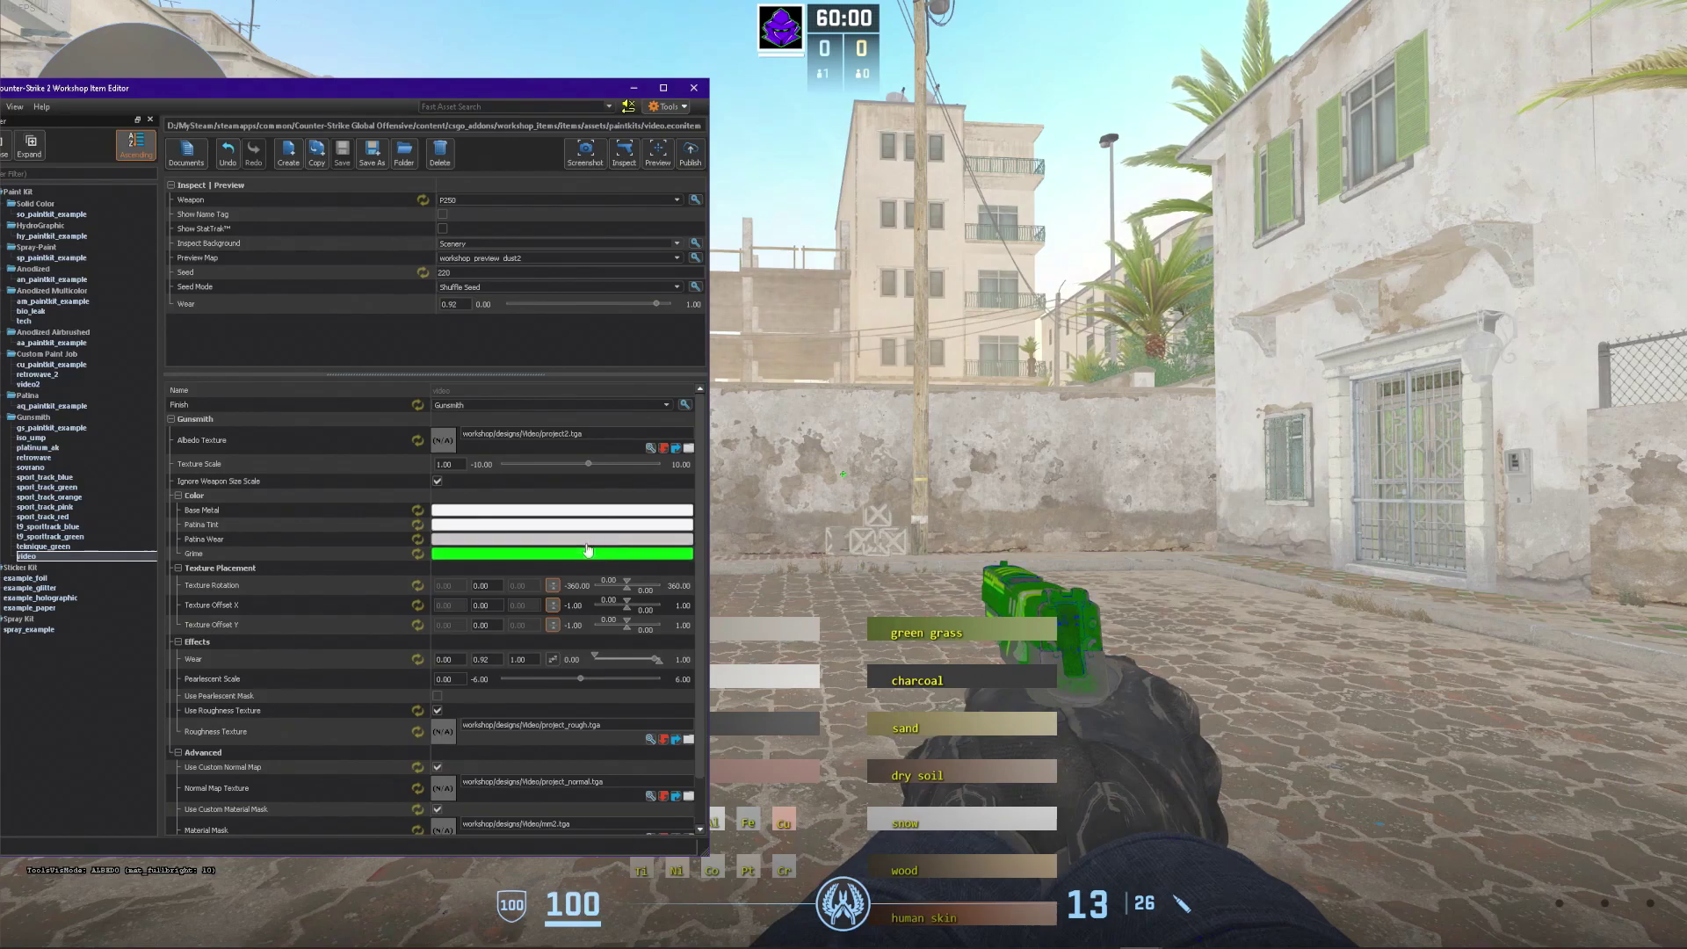
mouse_move(577, 539)
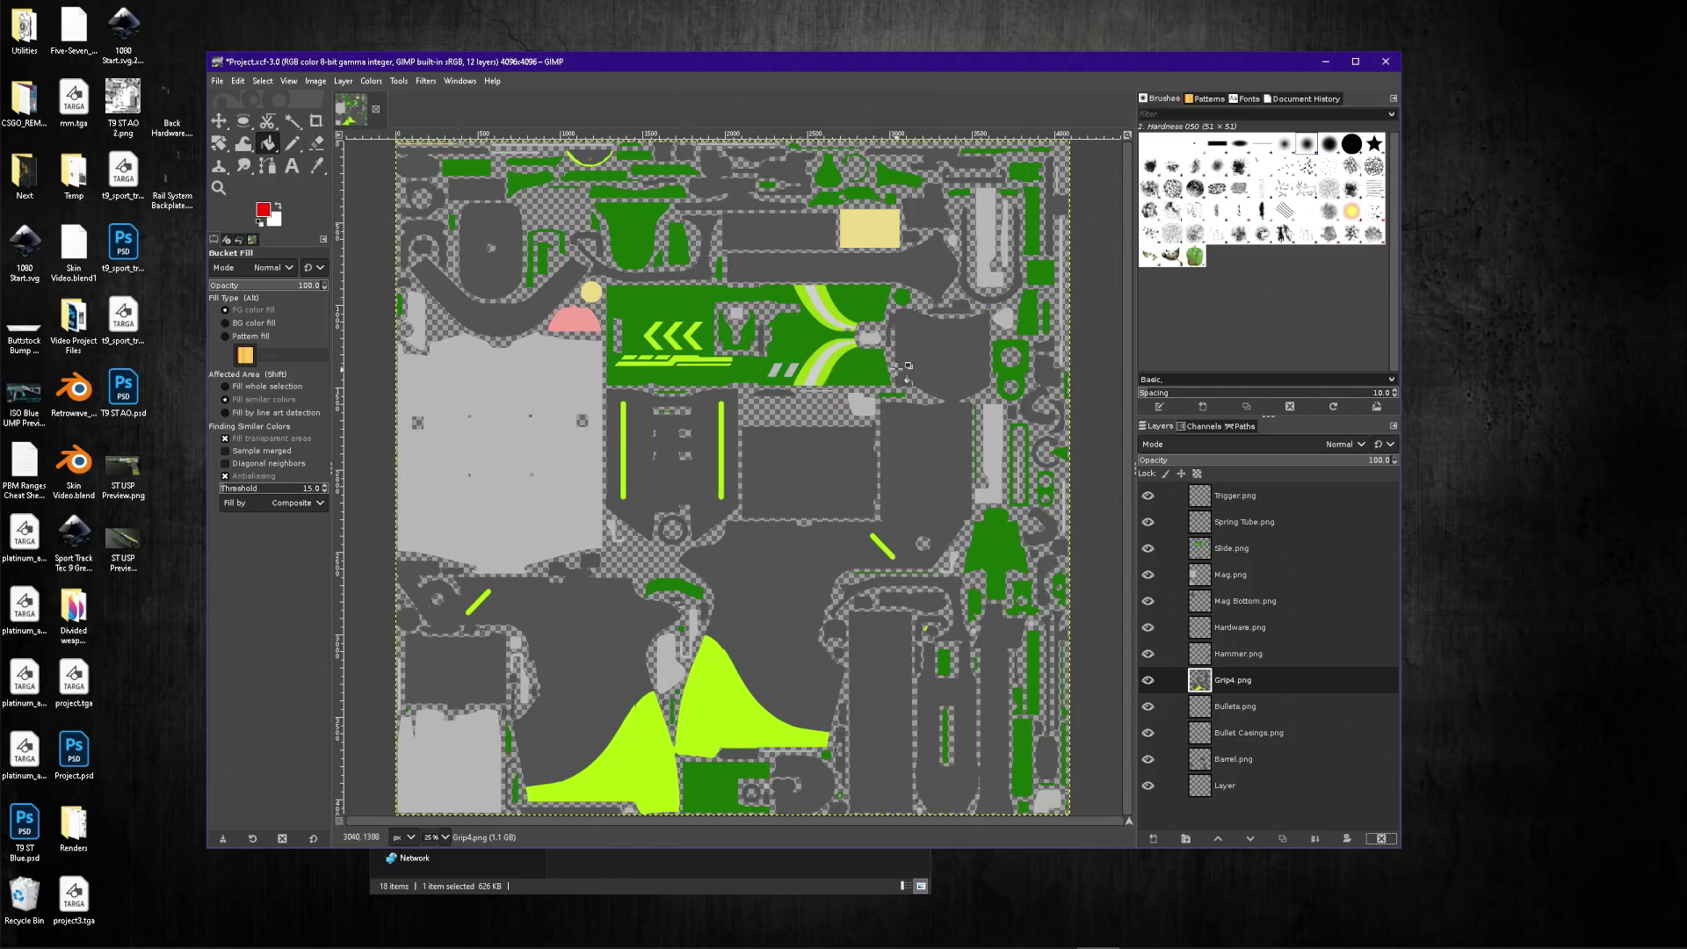
In GIMP, bucket-fill the bottom layer named Layer with red, and inspect the textured pistol in the game.
left_click(1240, 788)
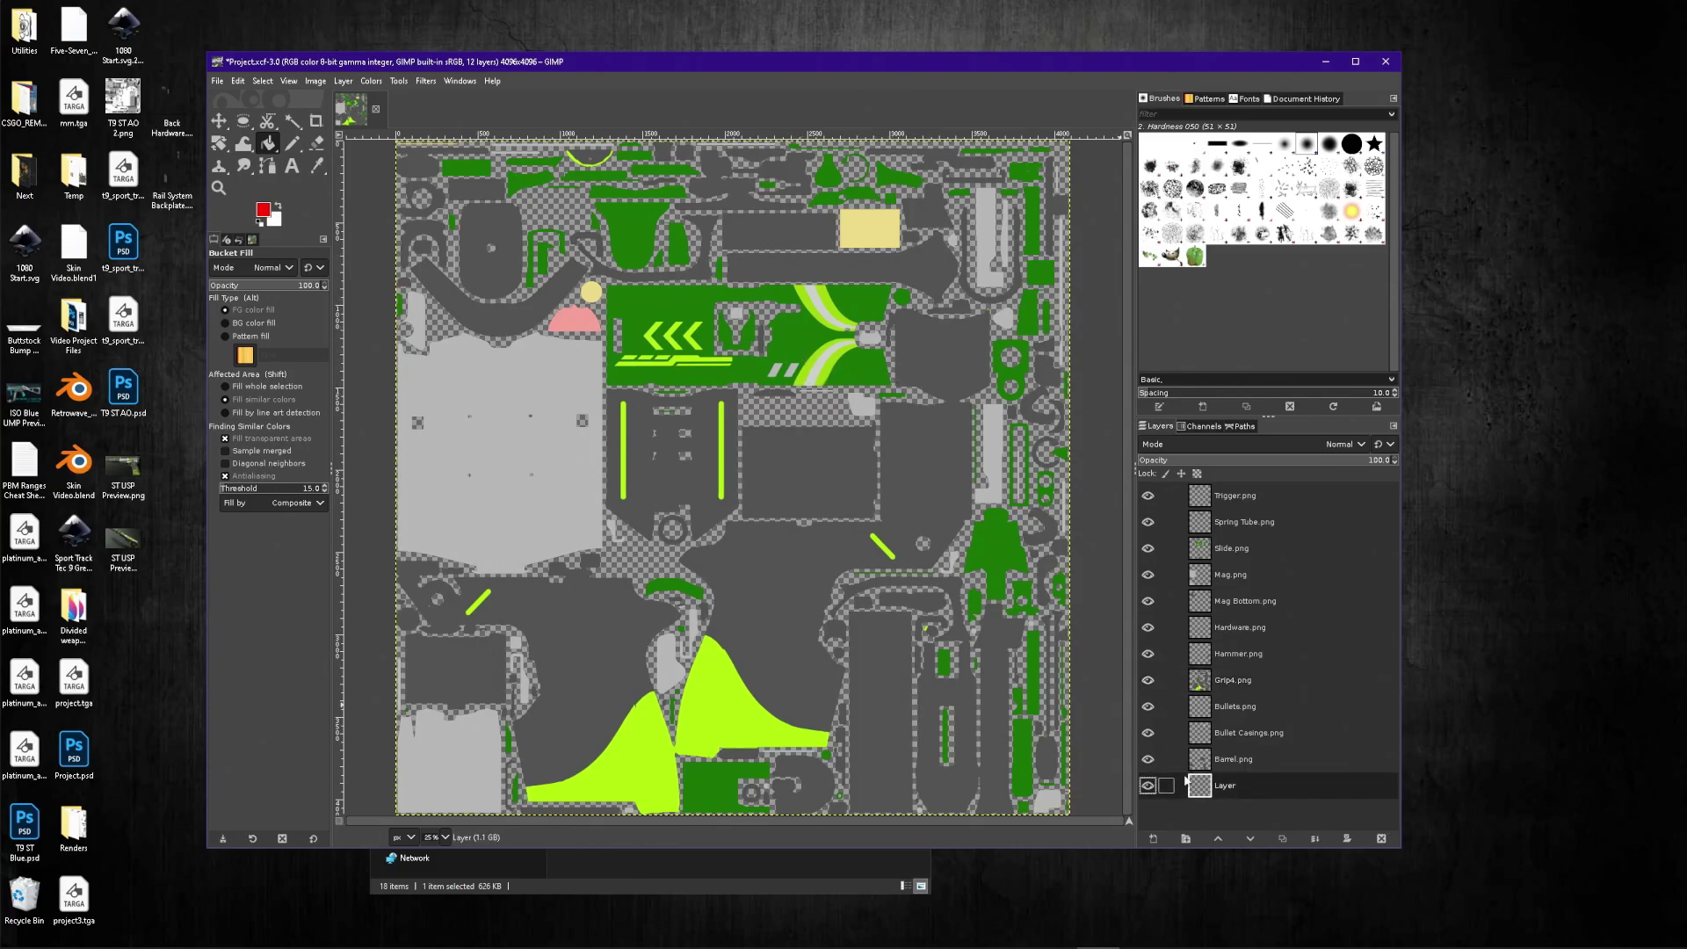
left_click(648, 556)
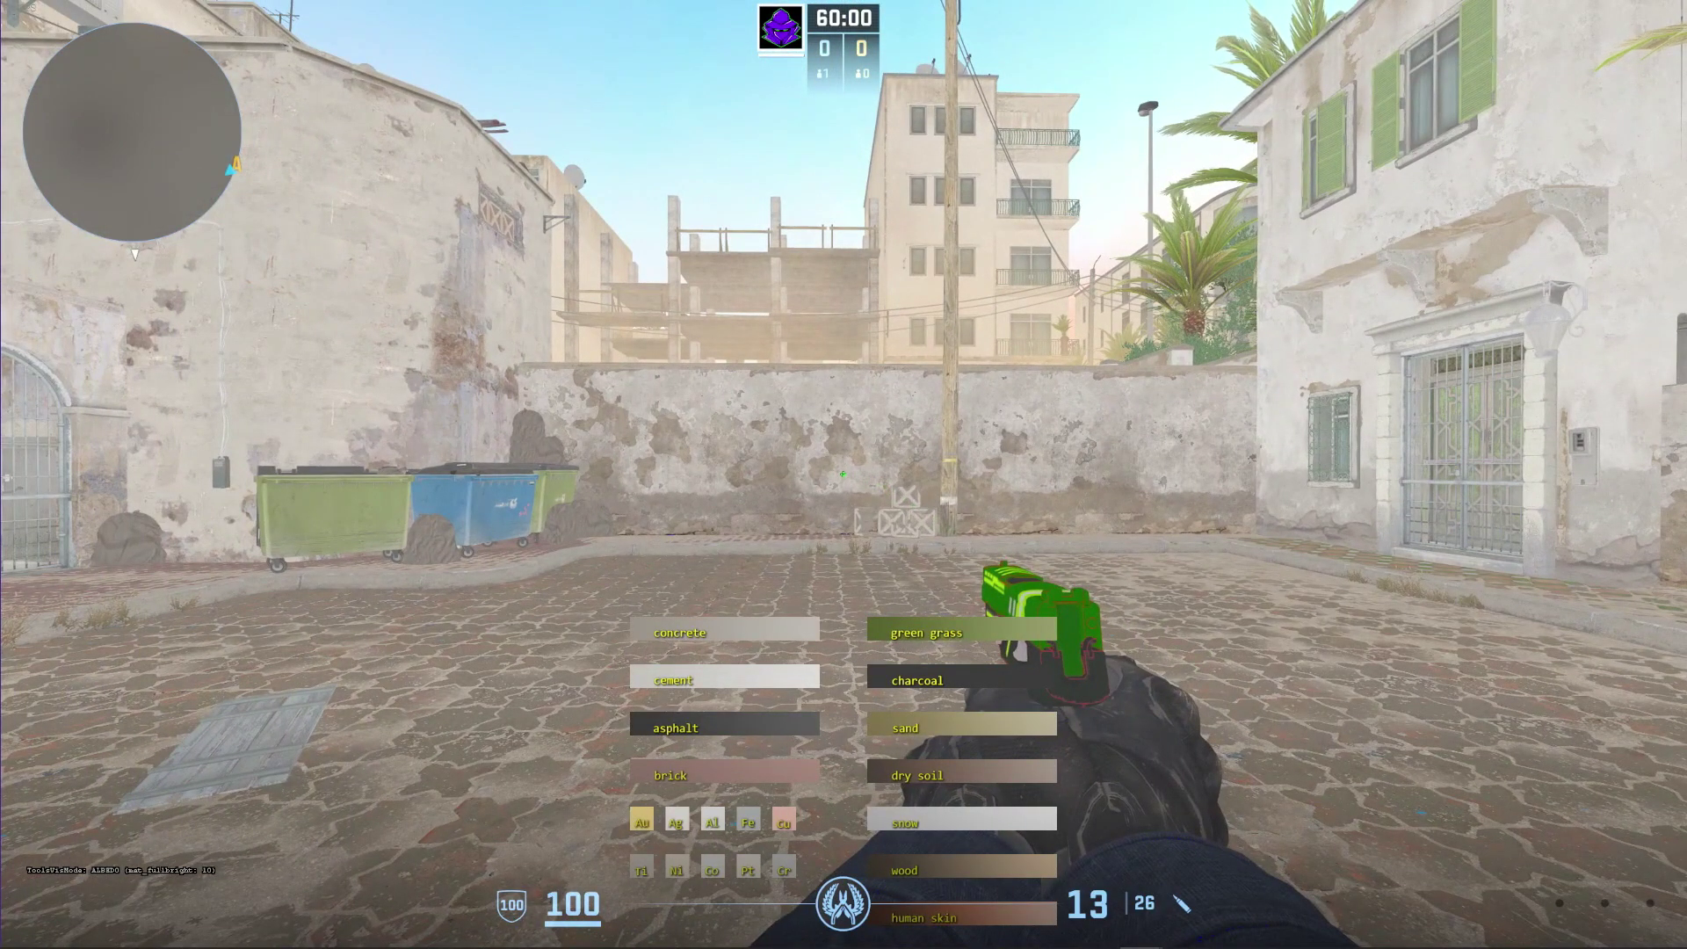
key("f")
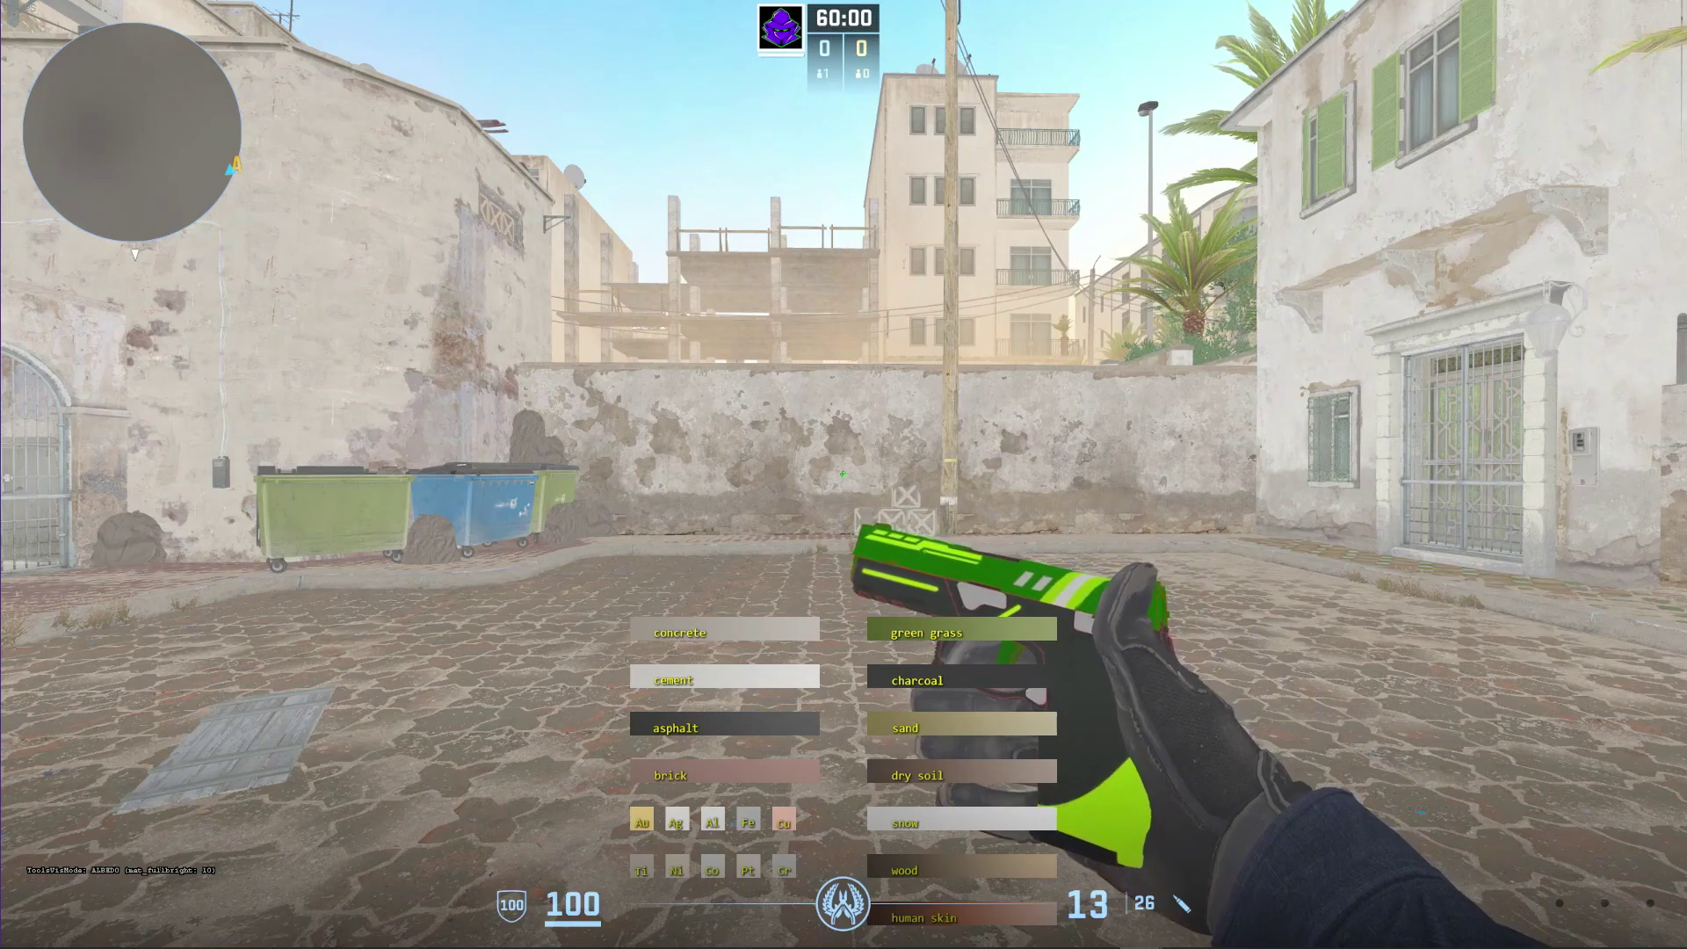
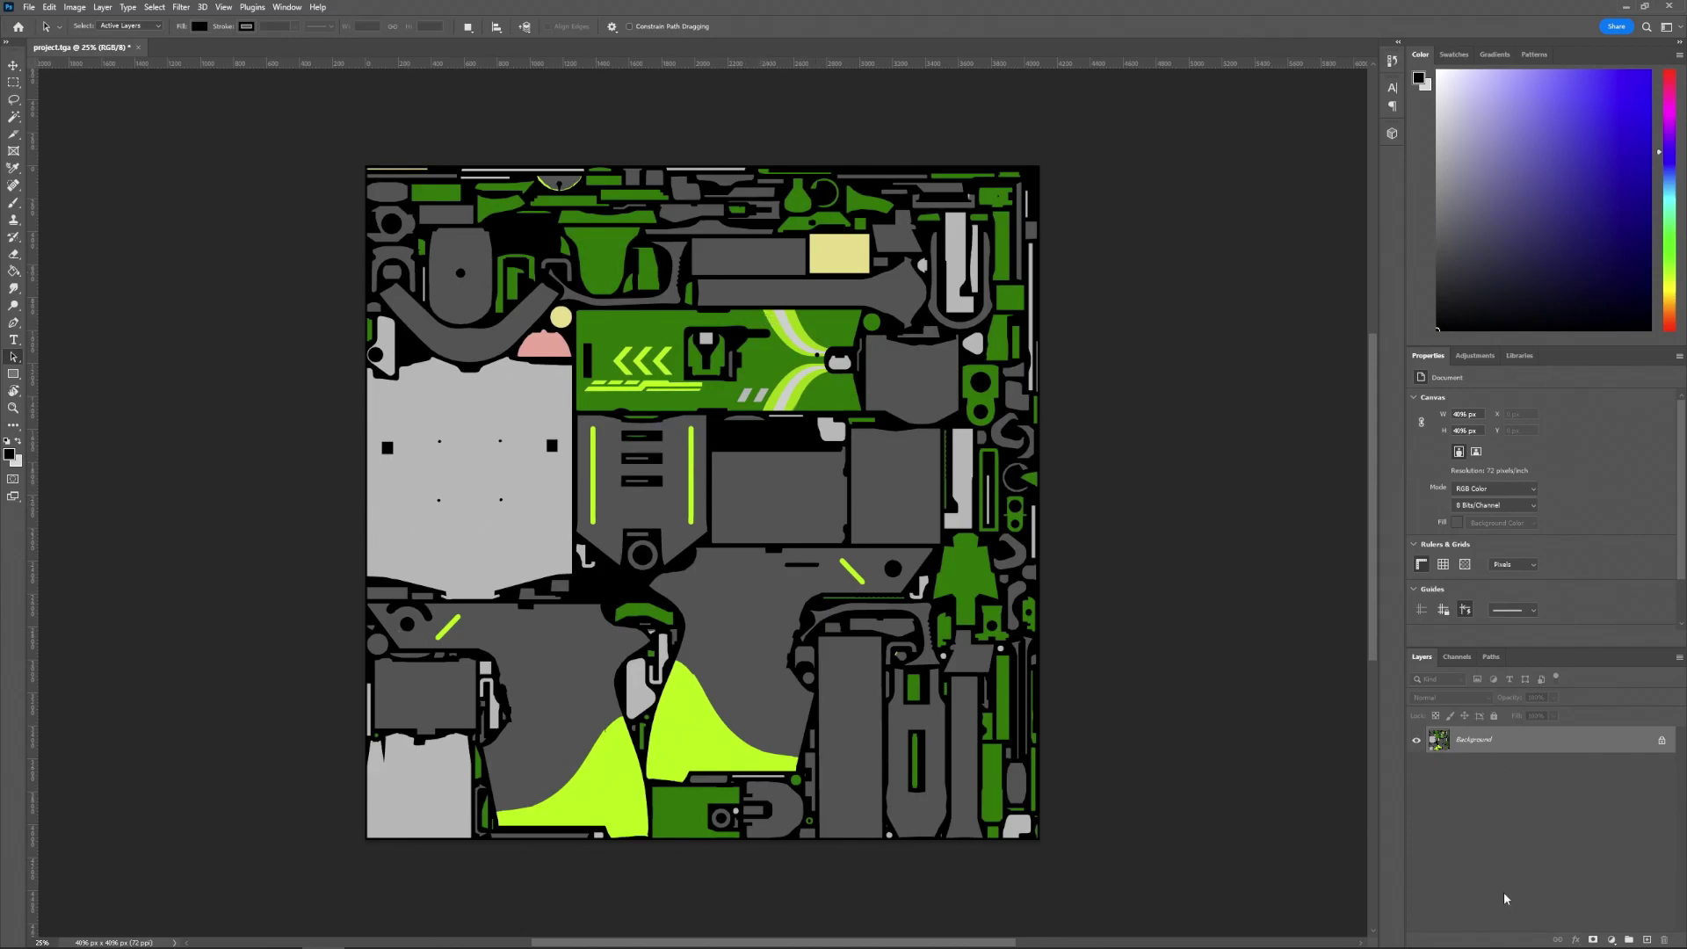
Open Project.psd from the desktop in Photoshop and place its document ahead of project.tga.
double_click(580, 5)
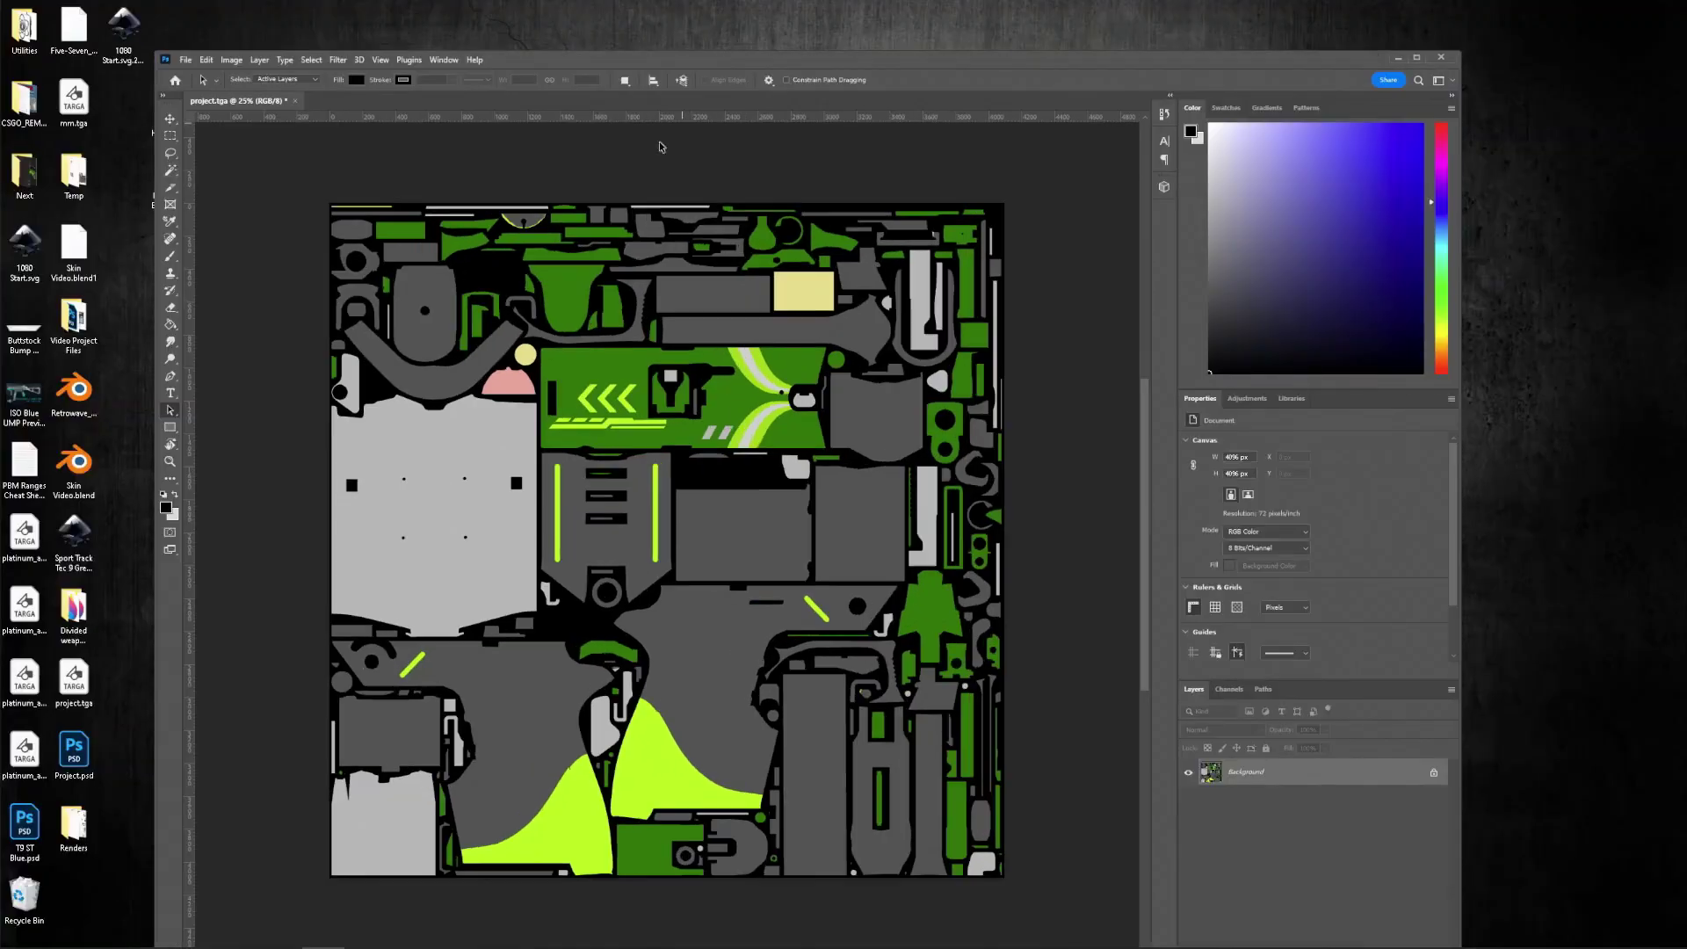
double_click(76, 751)
double_click(853, 63)
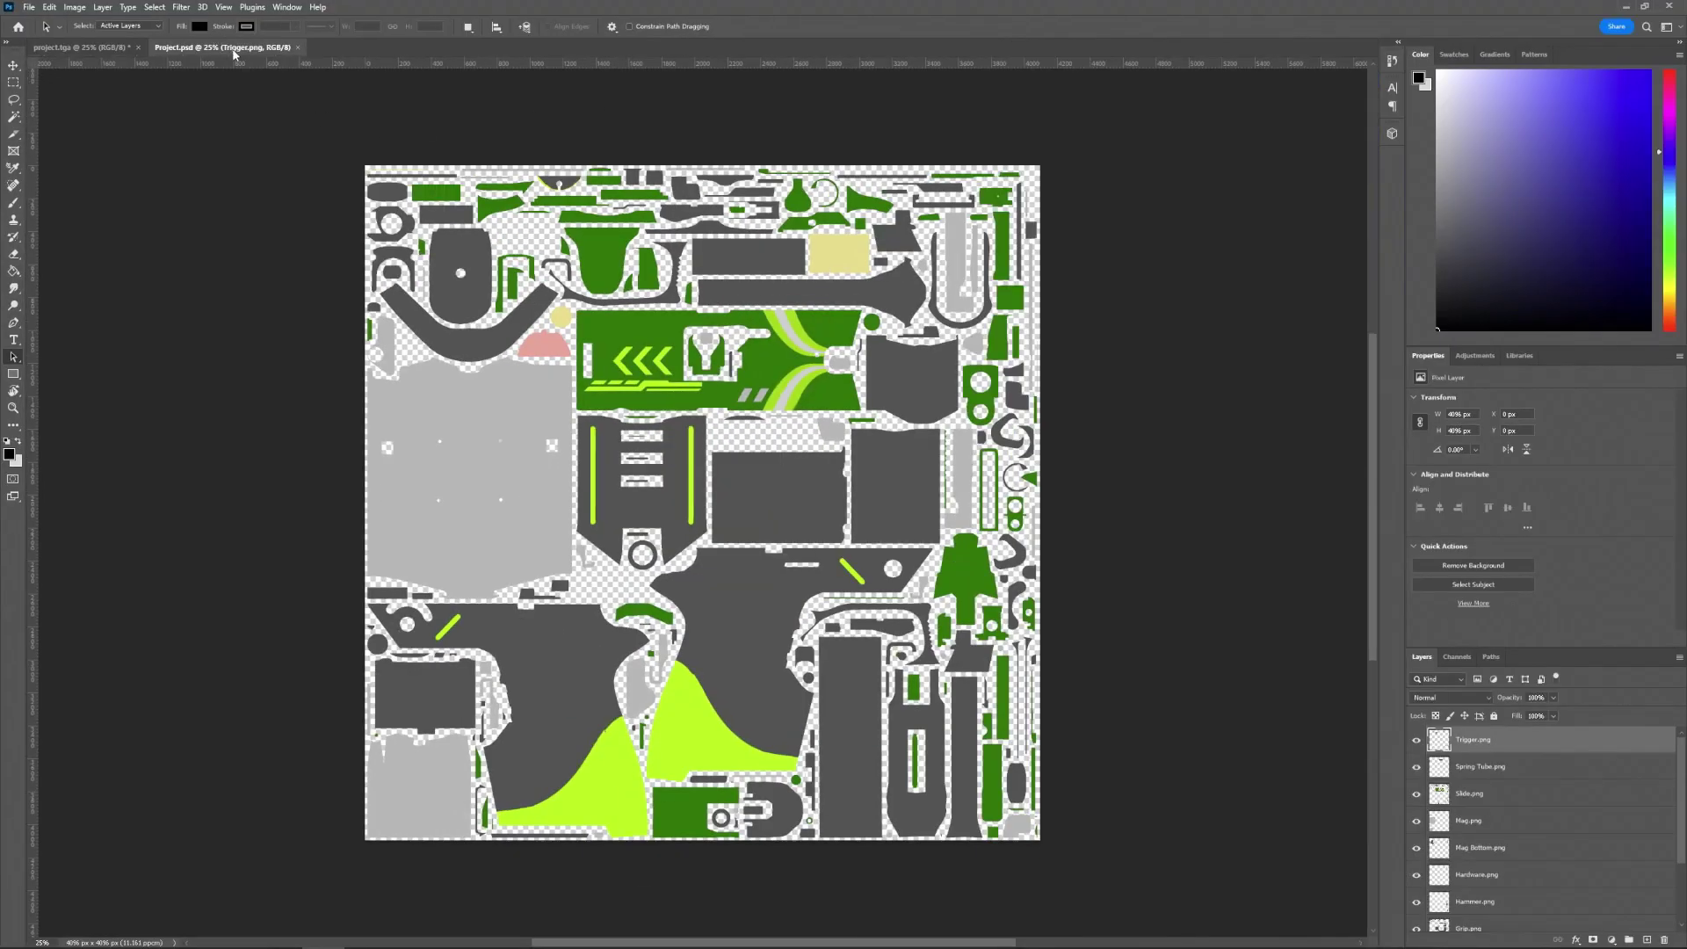
left_click_drag(235, 51, 112, 52)
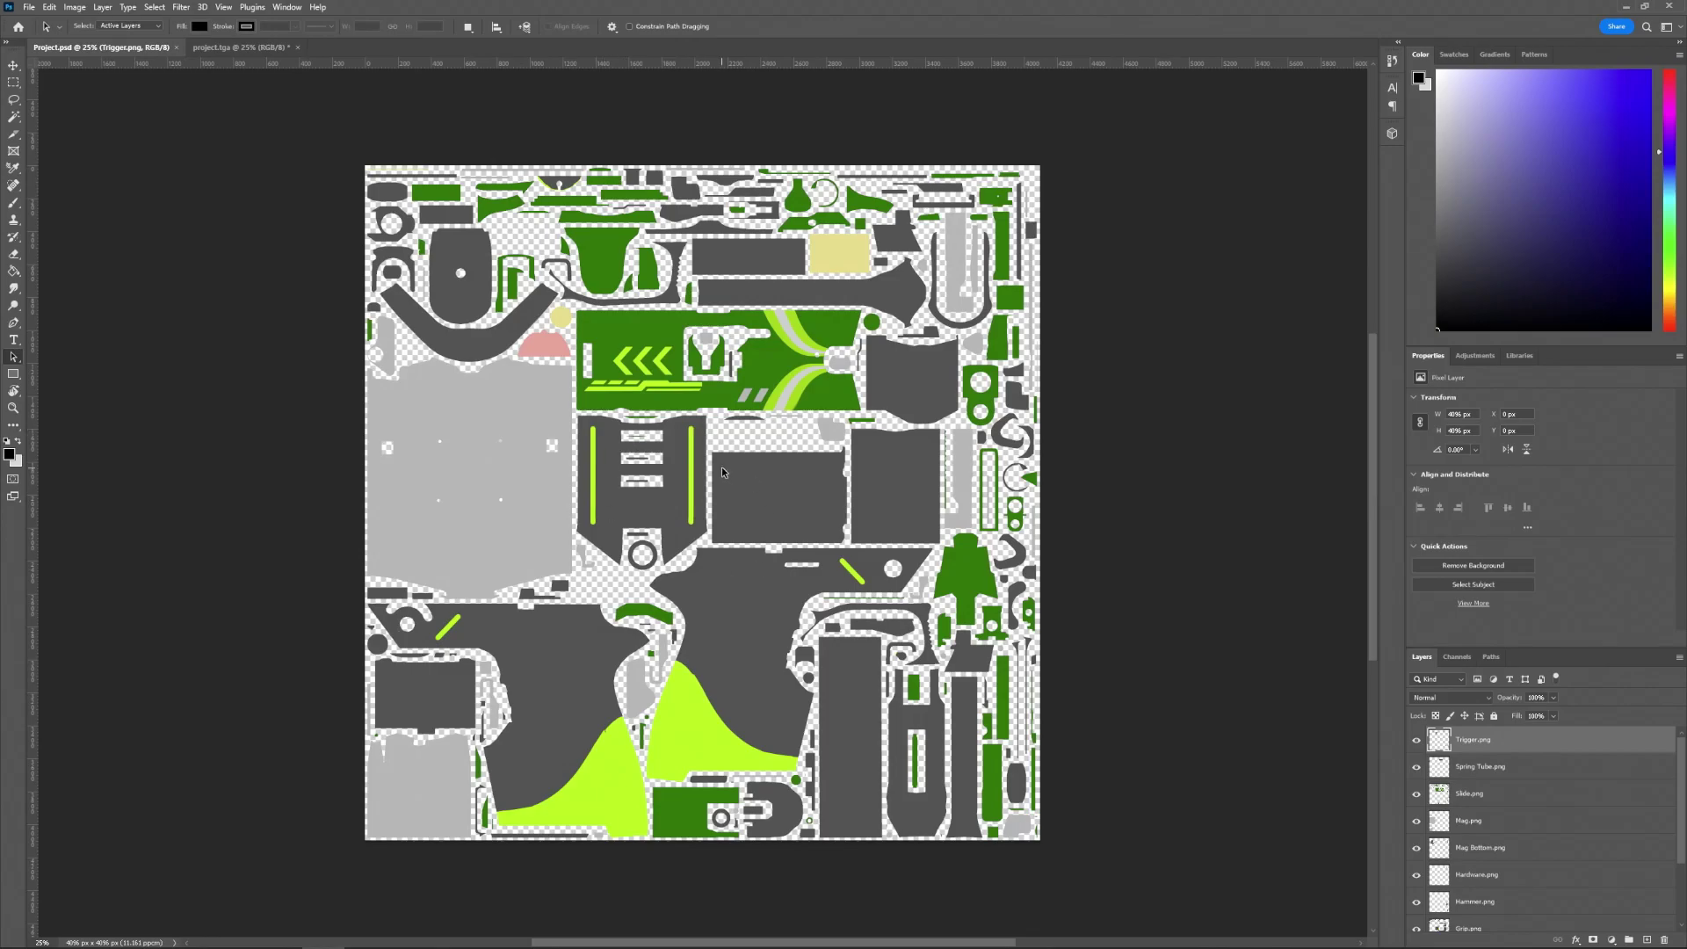
In project.tga, replace the existing Alpha 1 channel by deleting it and creating a new empty channel.
left_click(221, 49)
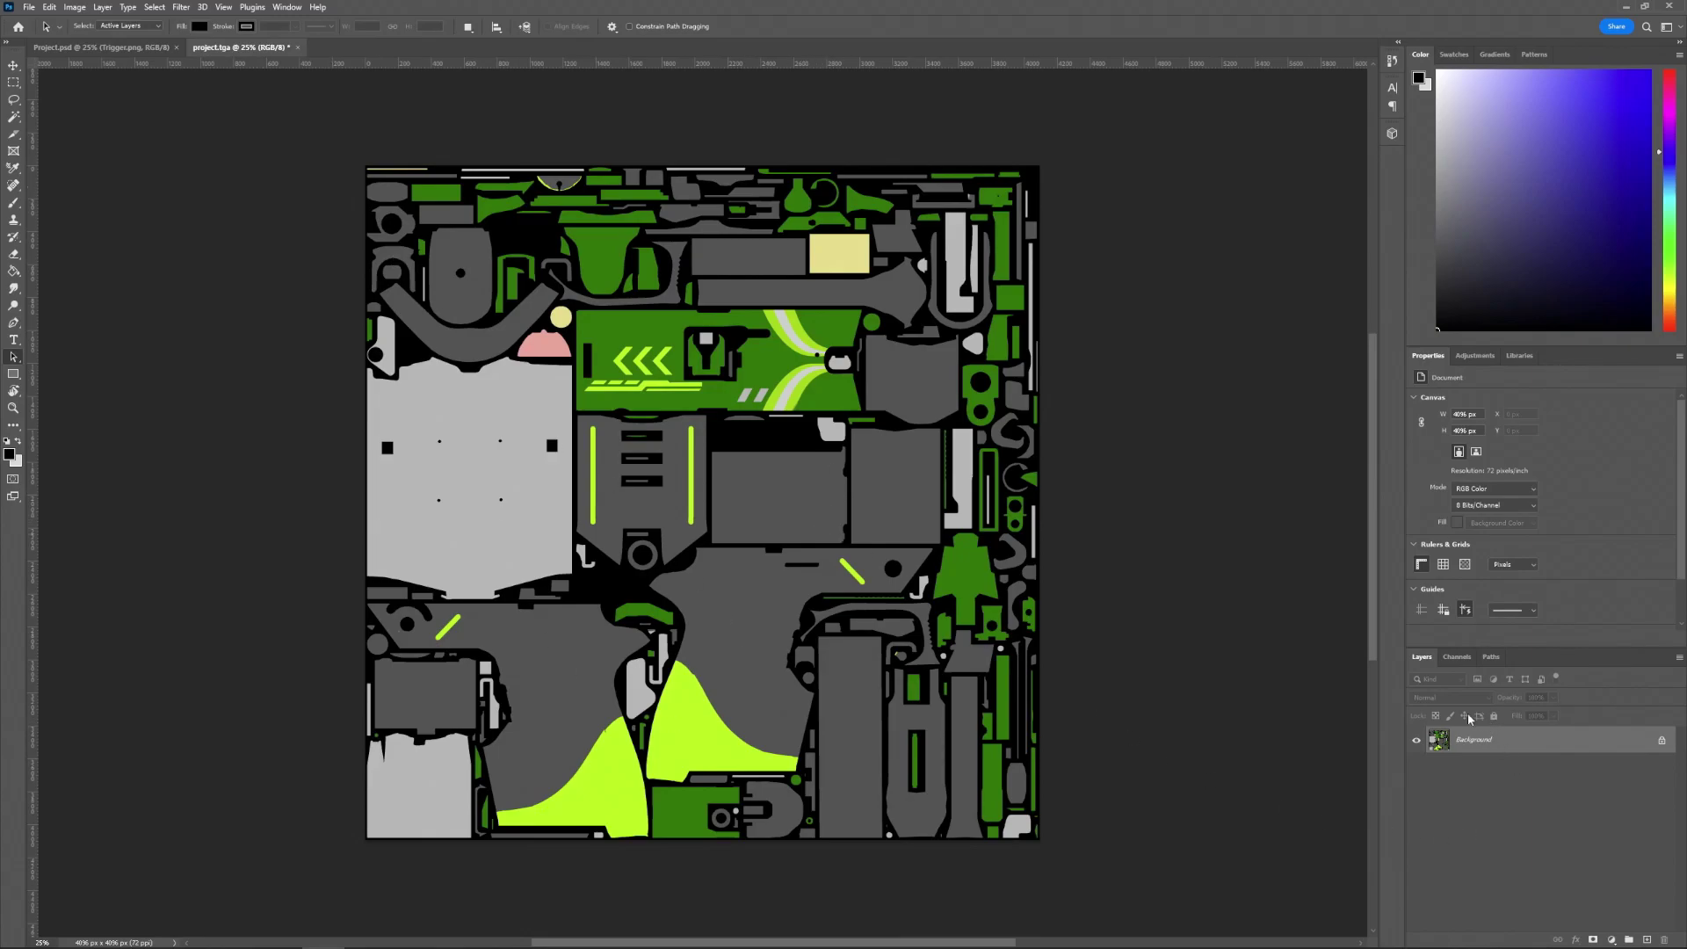
left_click(1458, 657)
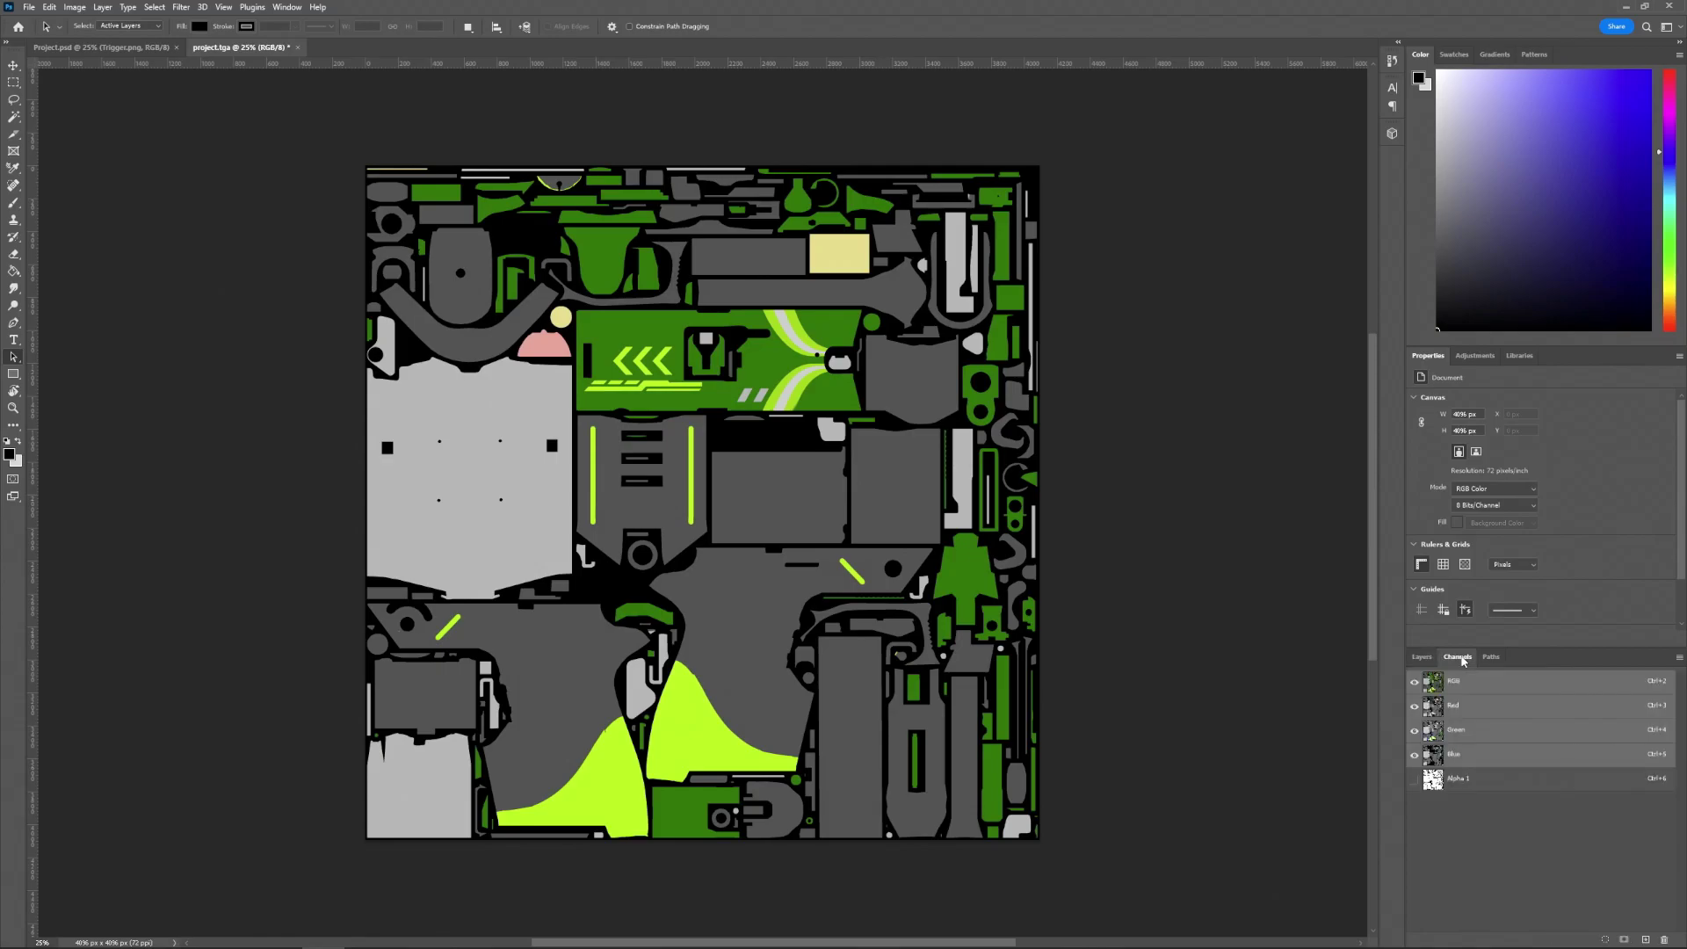
left_click(1473, 784)
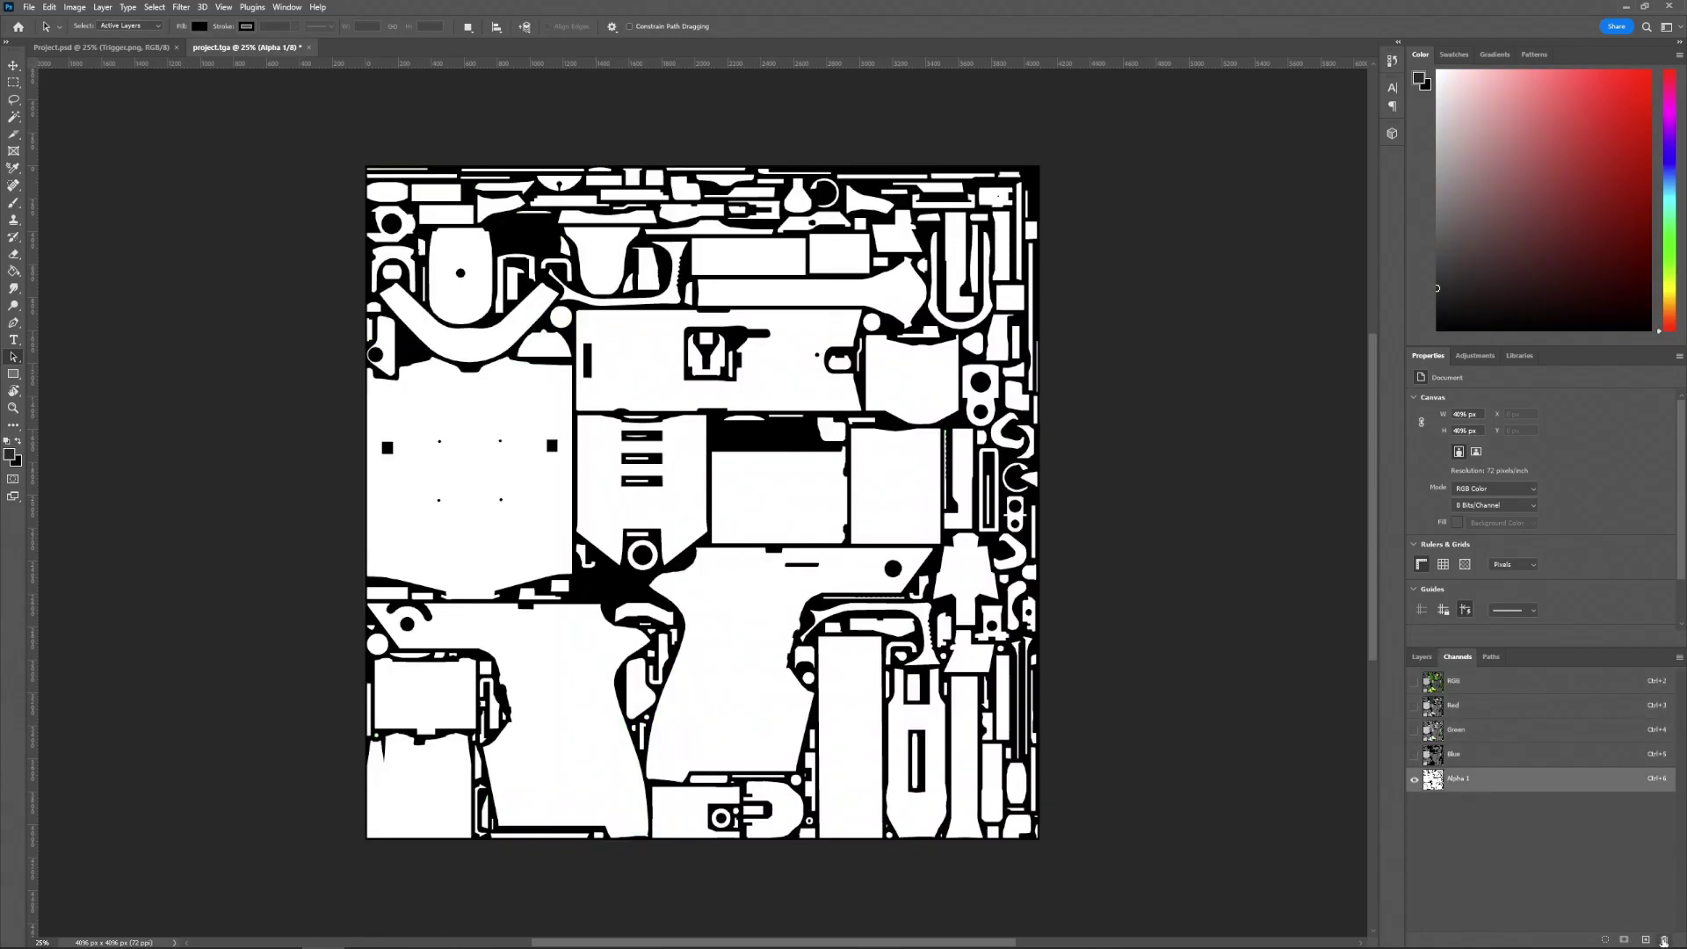
left_click(1663, 939)
left_click(782, 348)
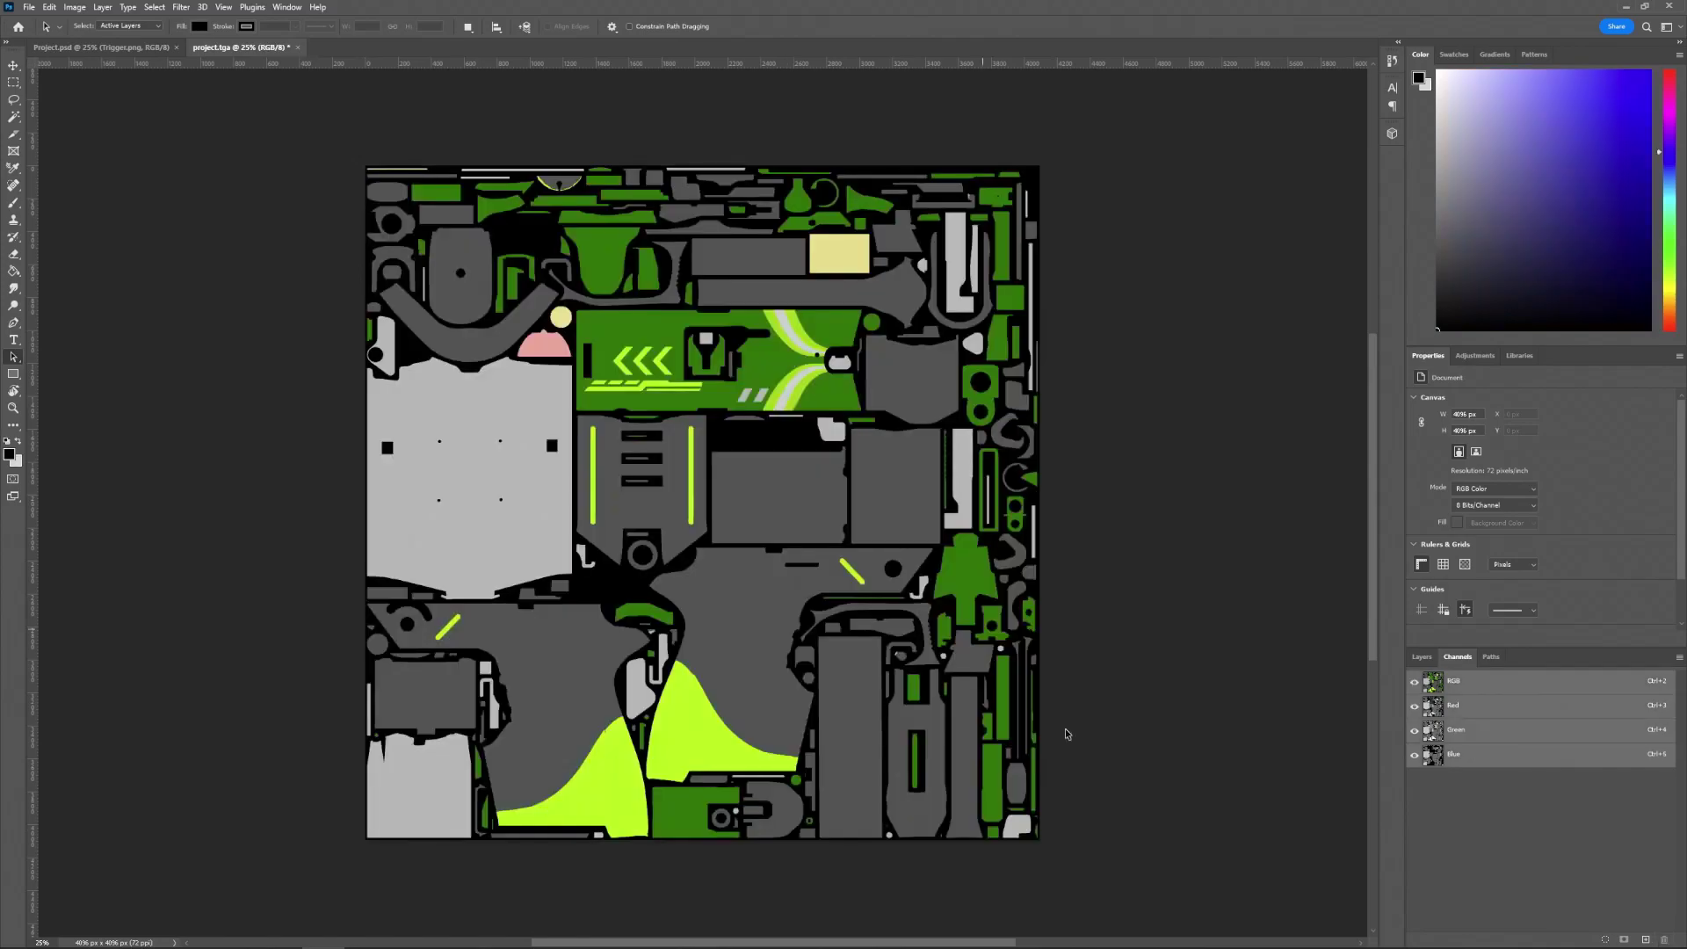
left_click(1645, 939)
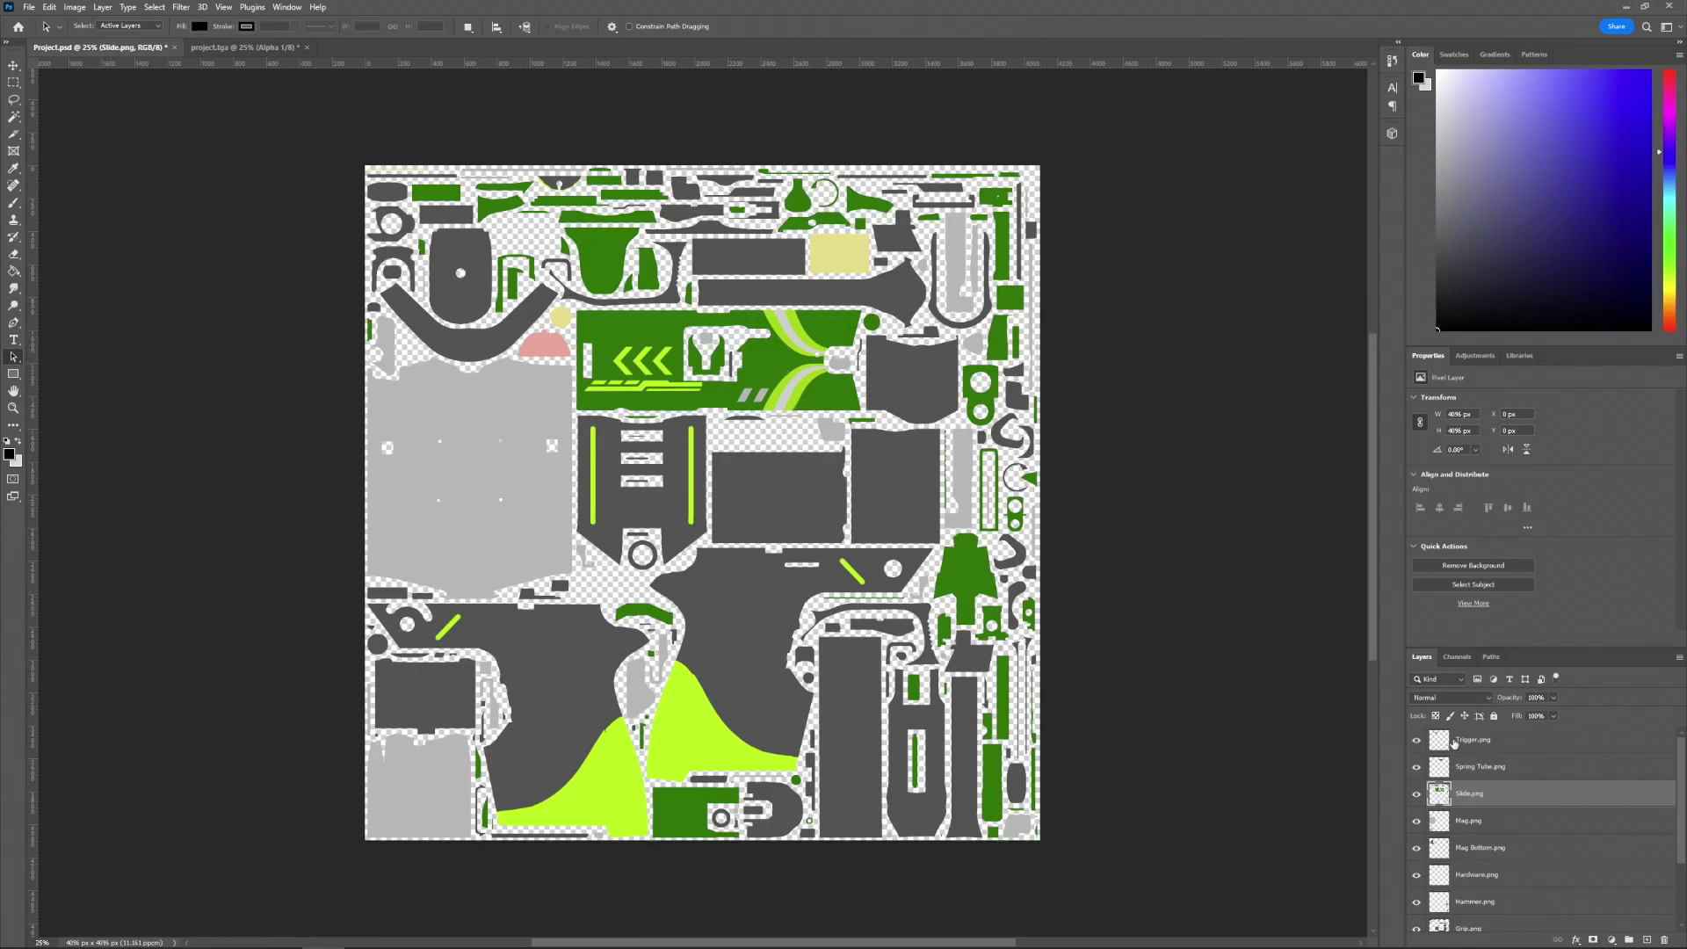
In Project.psd, hide every part layer except Slide.png, from Trigger.png down to Barrel.png.
left_click(1415, 740)
left_click(1415, 766)
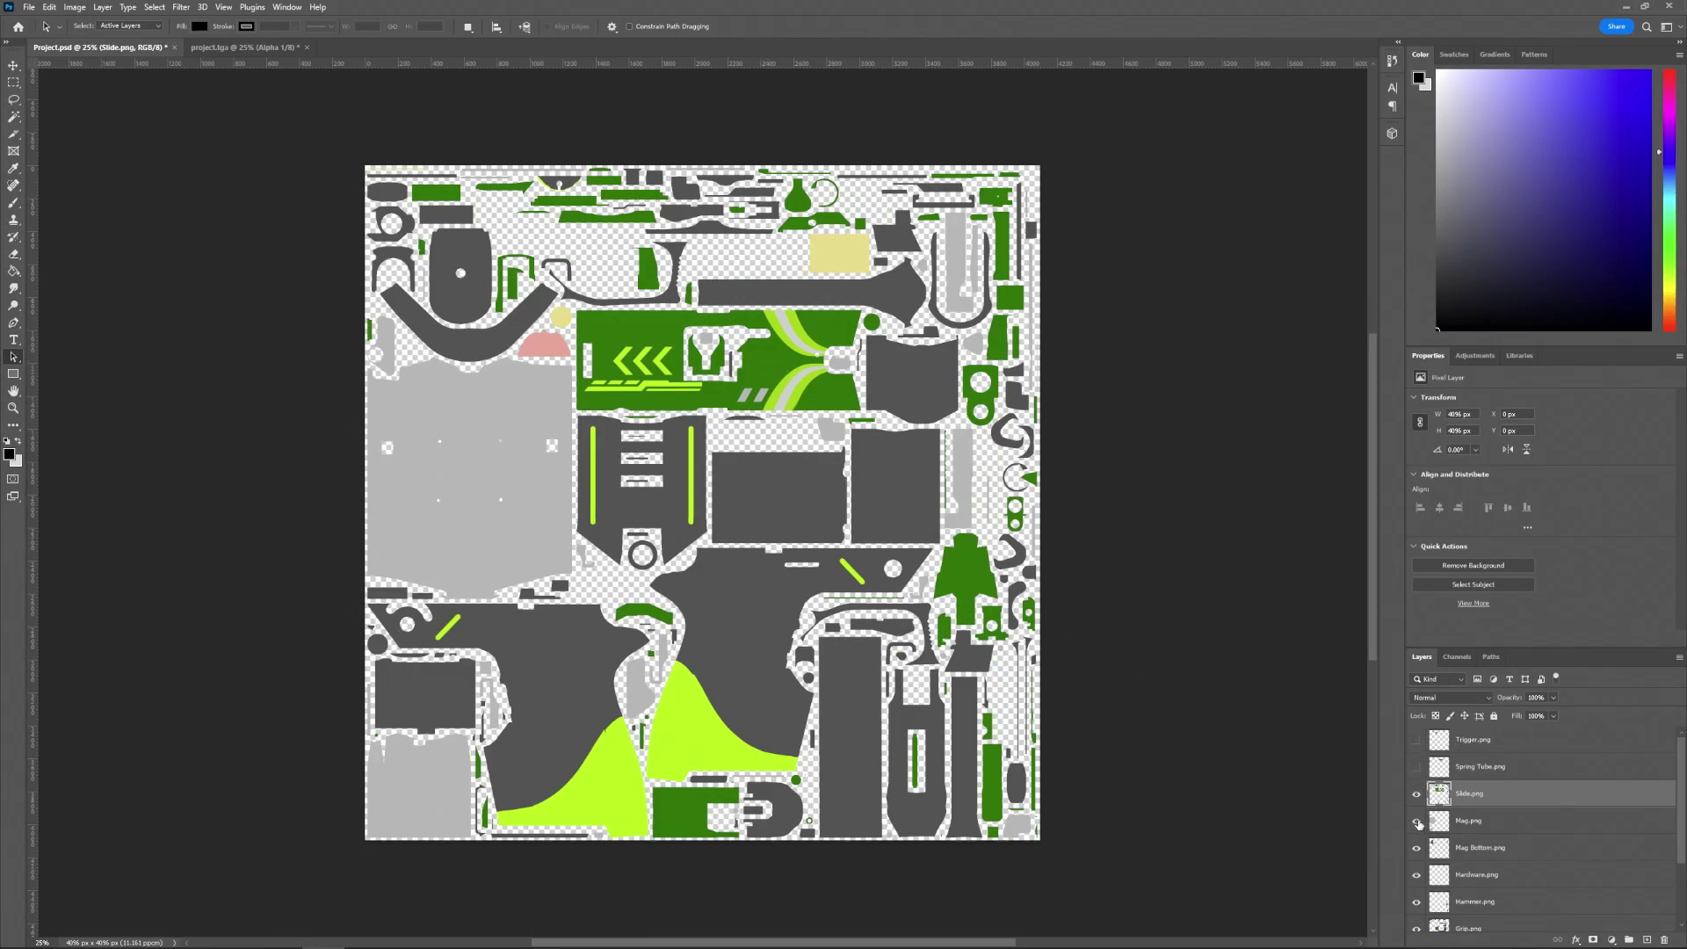
left_click(1415, 821)
left_click(1415, 848)
left_click(1416, 875)
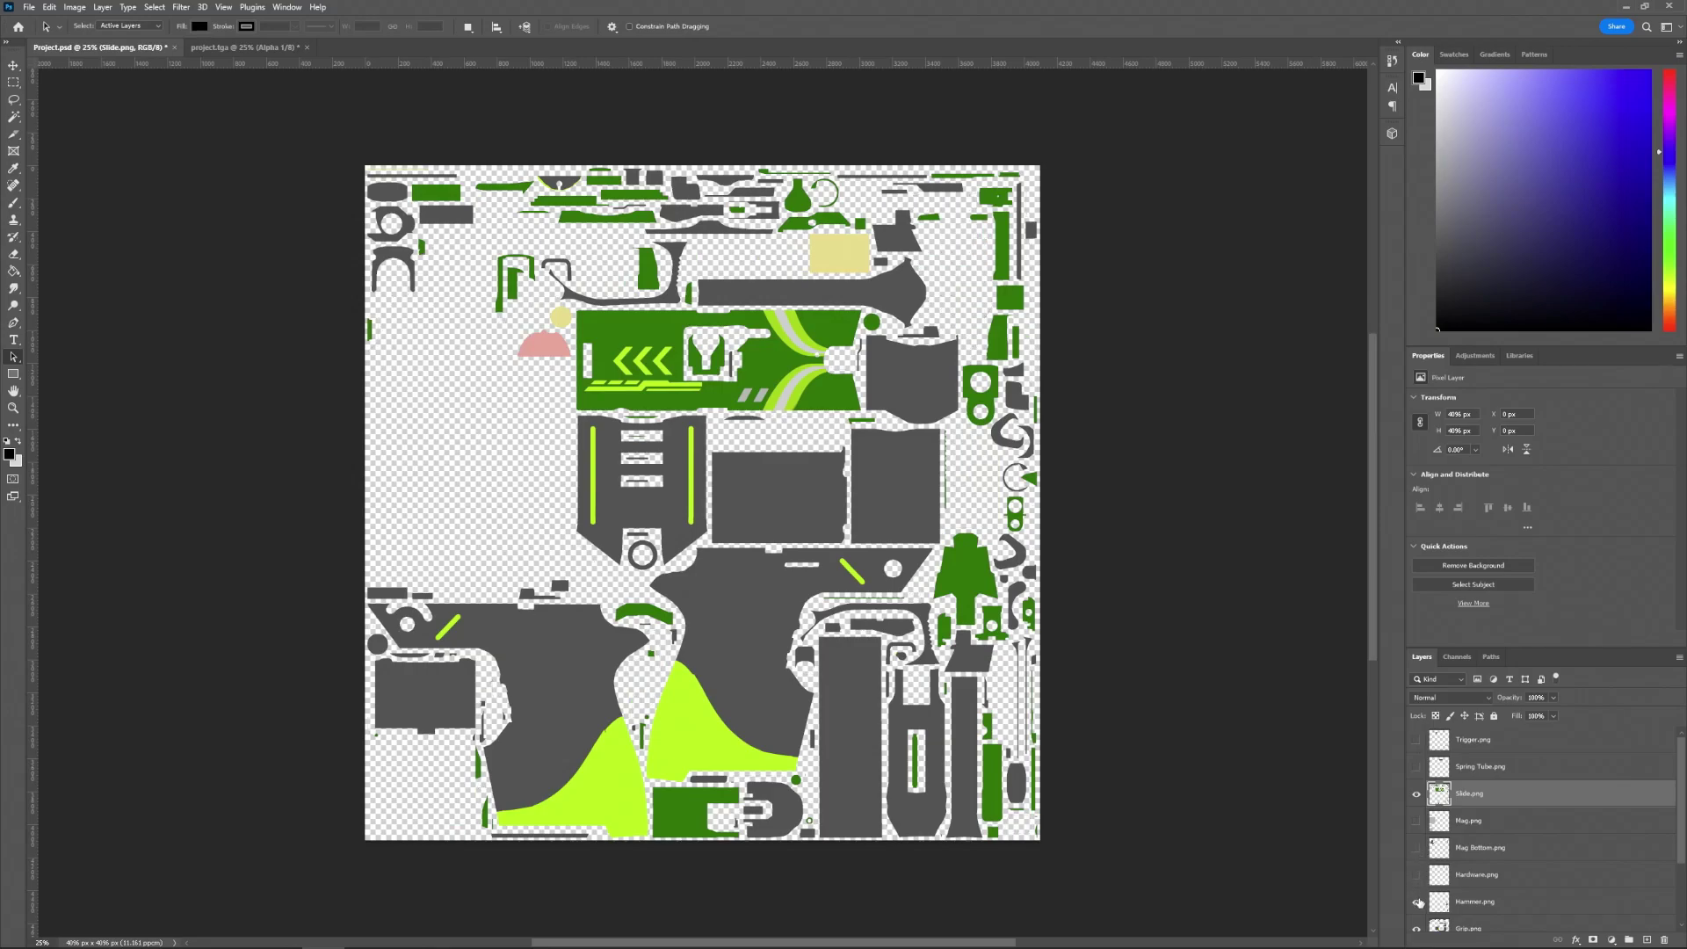
left_click(1416, 901)
scroll(1417, 887, "down", 2)
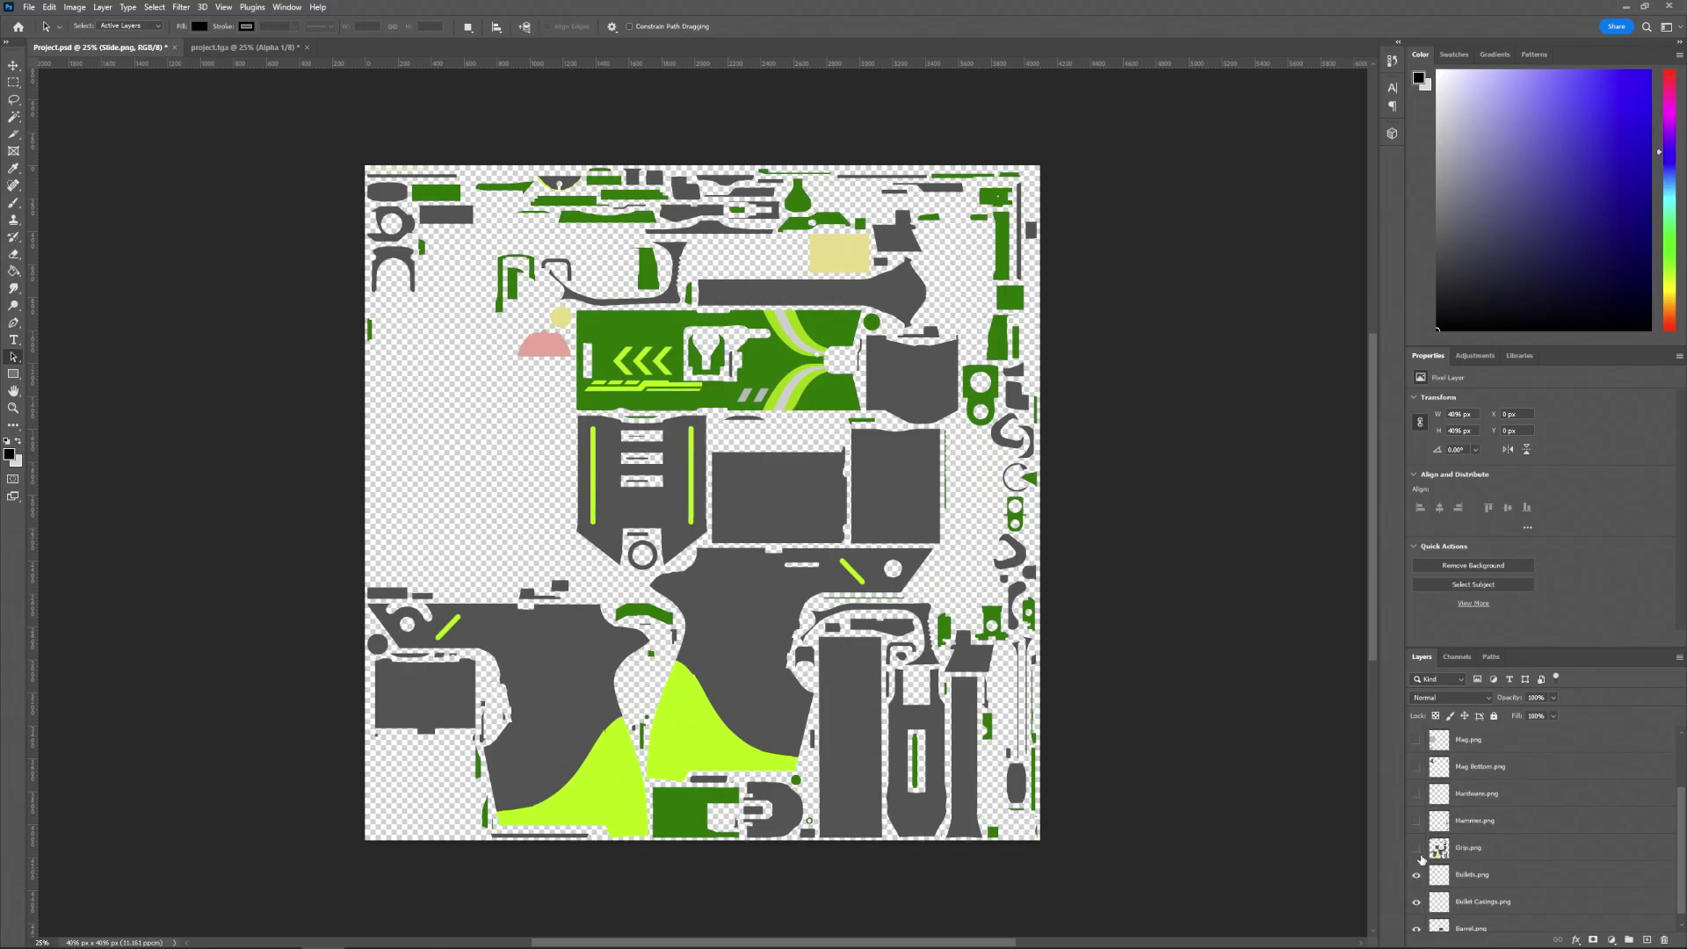
left_click(1416, 848)
left_click(1416, 875)
left_click(1416, 902)
left_click(1416, 929)
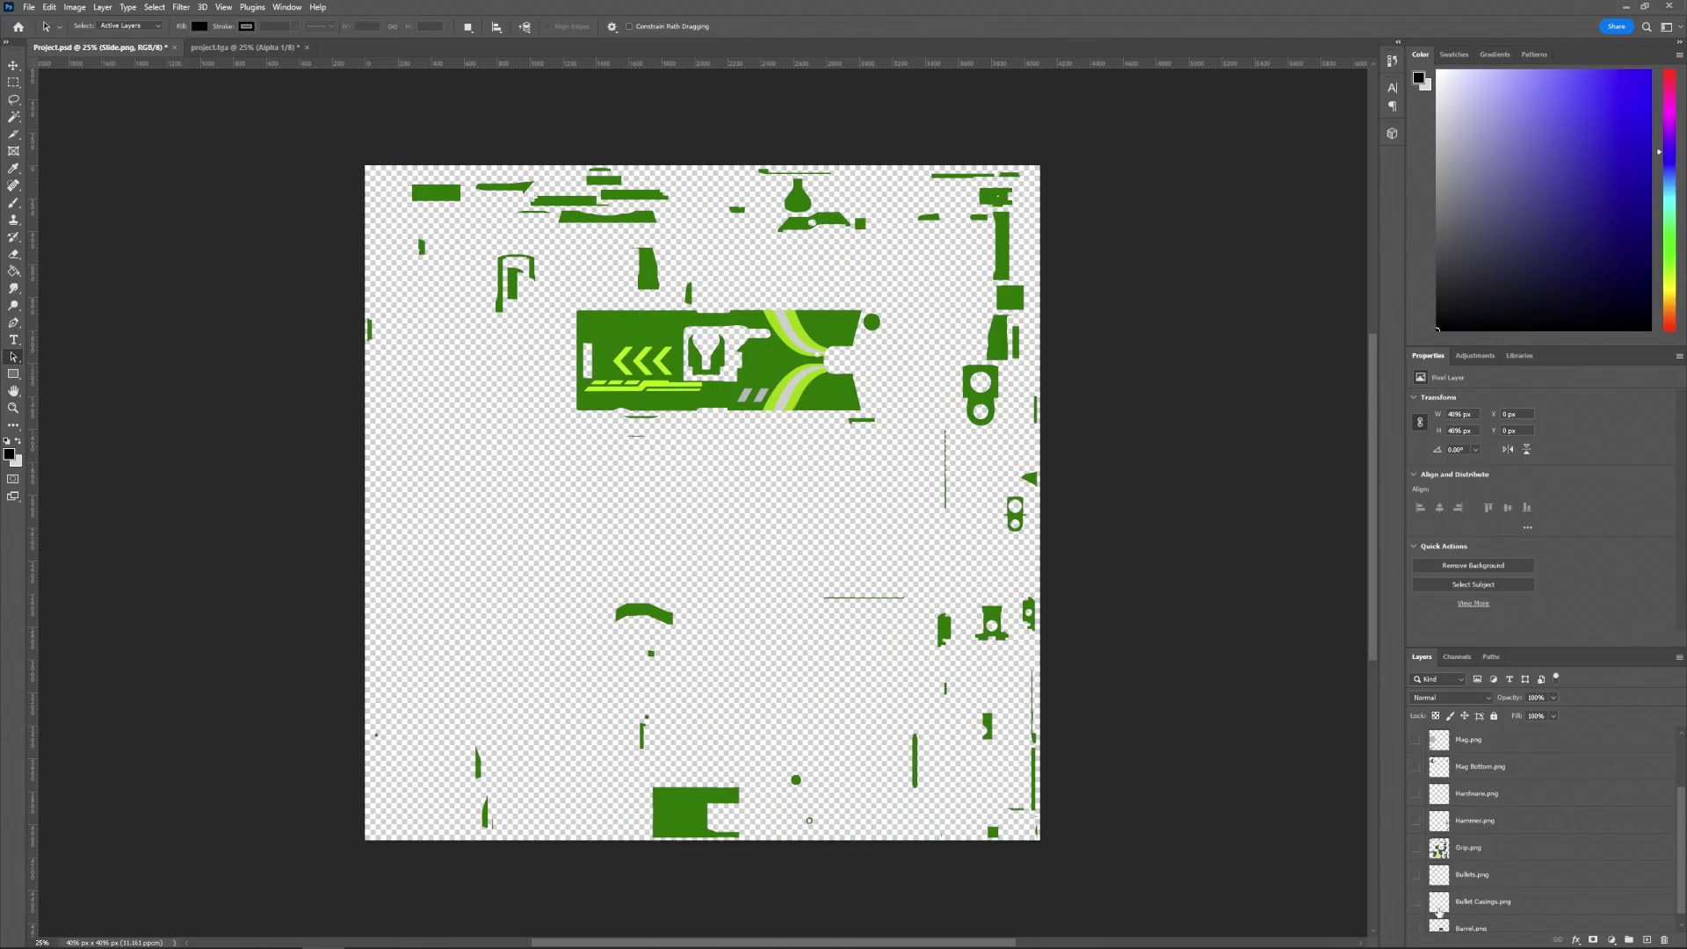
Apply a dark grey (#5e5e5e) Color Overlay to the Slide.png layer in Project.psd.
scroll(1444, 903, "down", 1)
scroll(1445, 903, "up", 3)
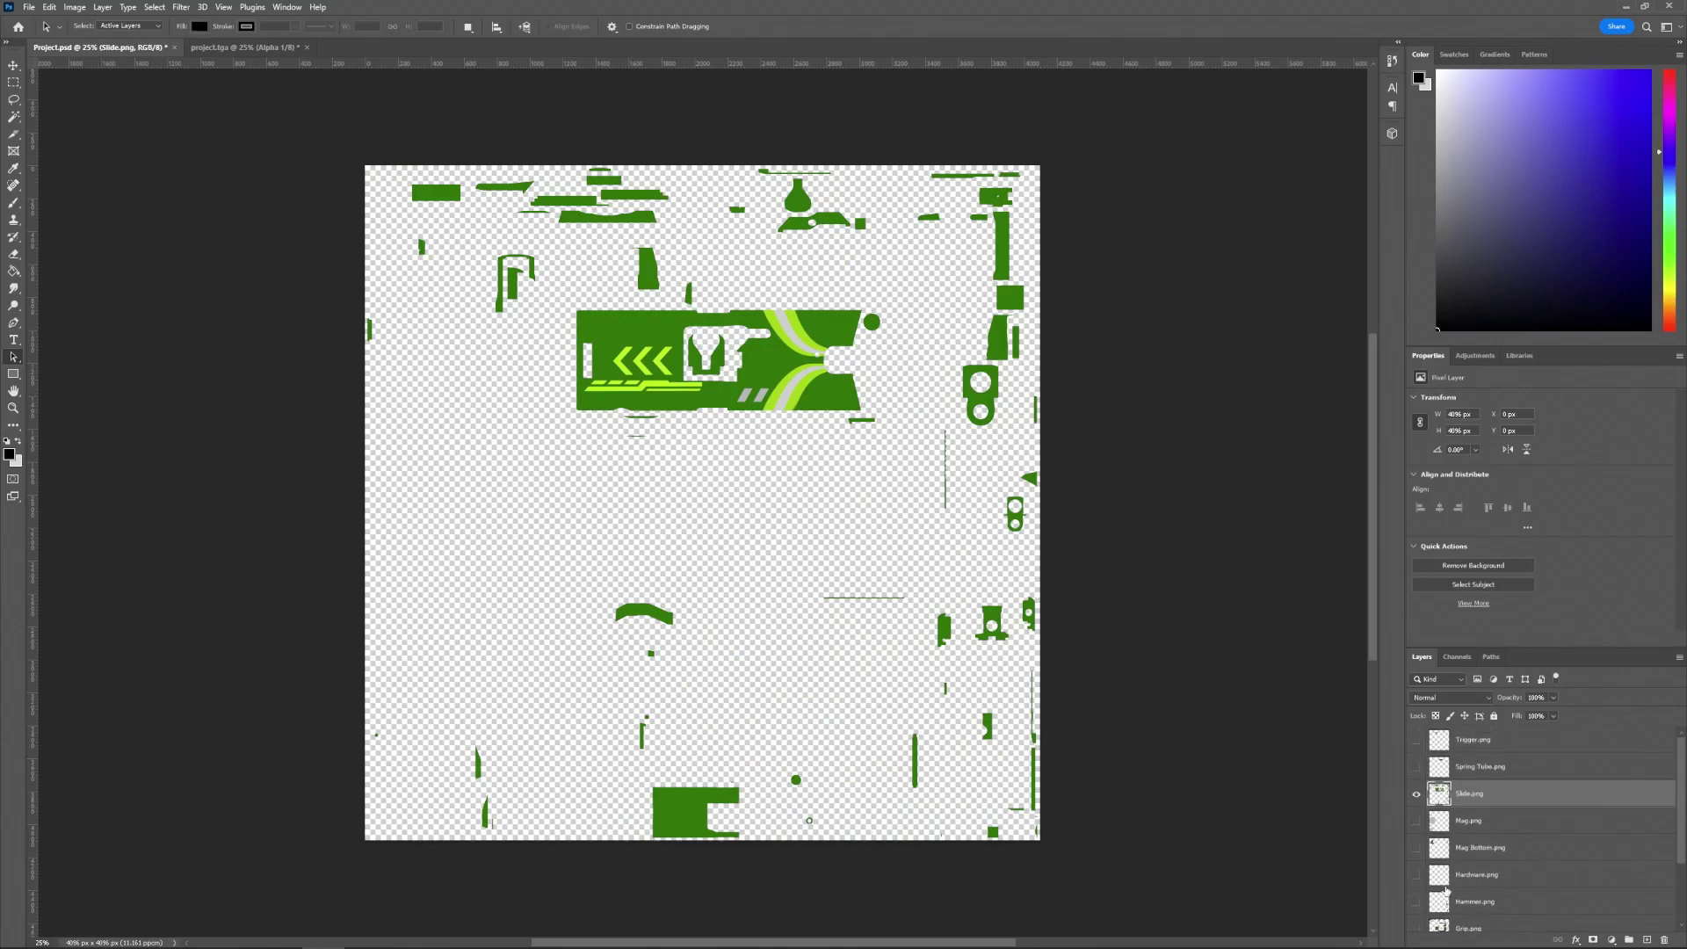
right_click(1481, 797)
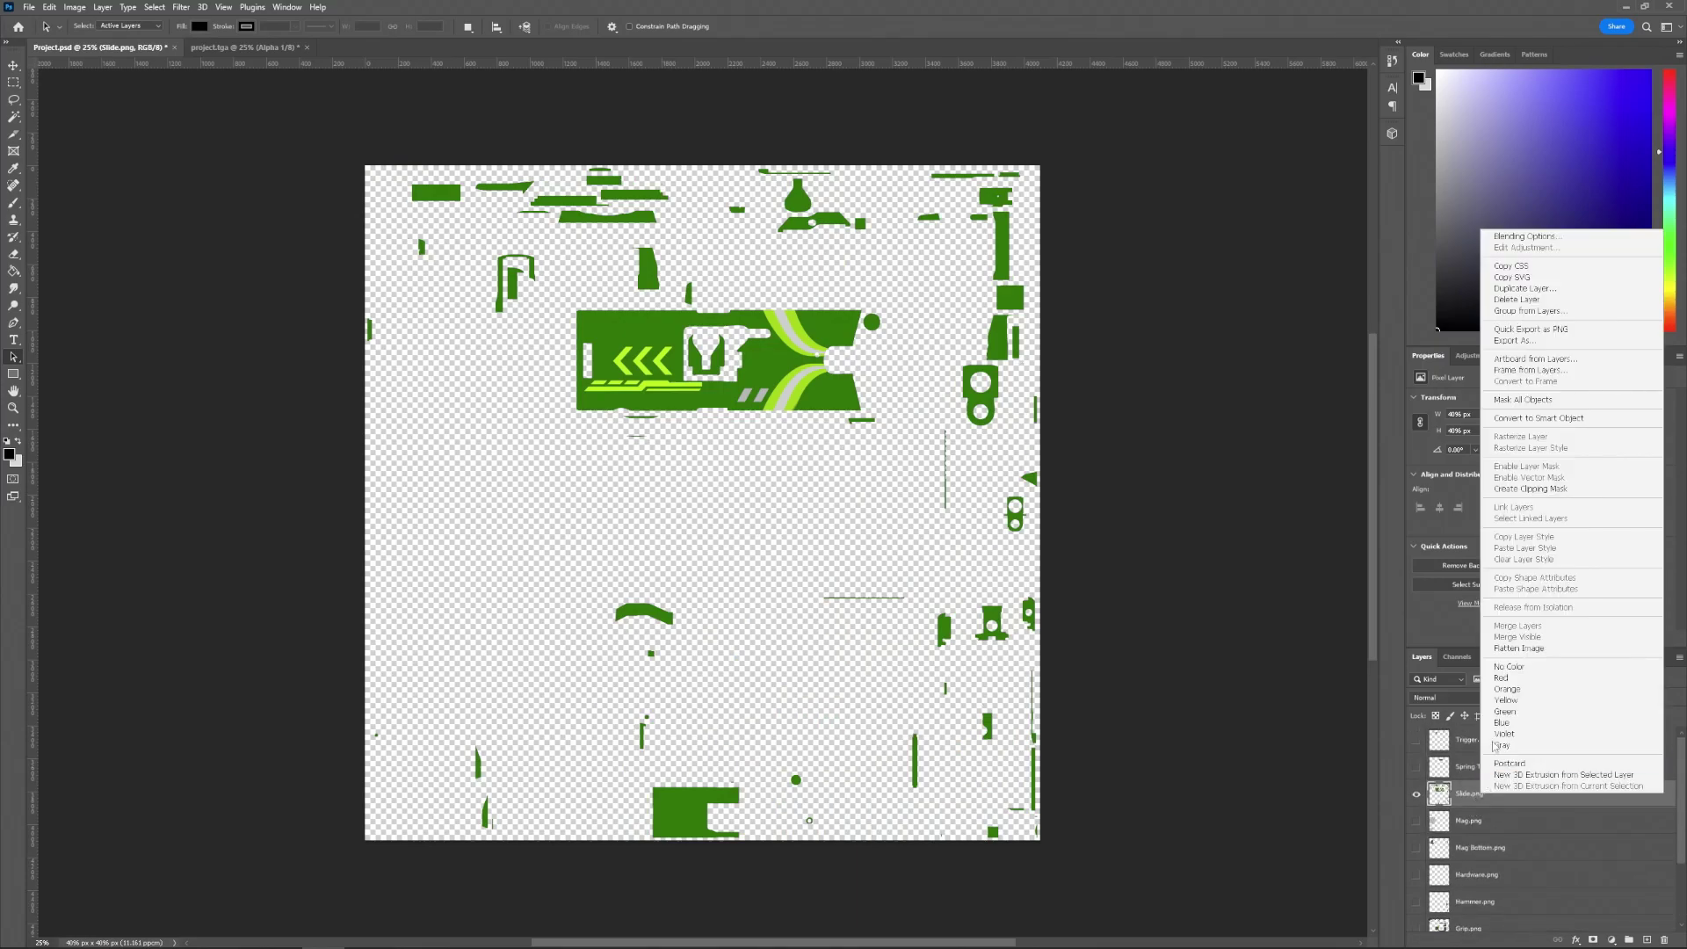
left_click(1529, 237)
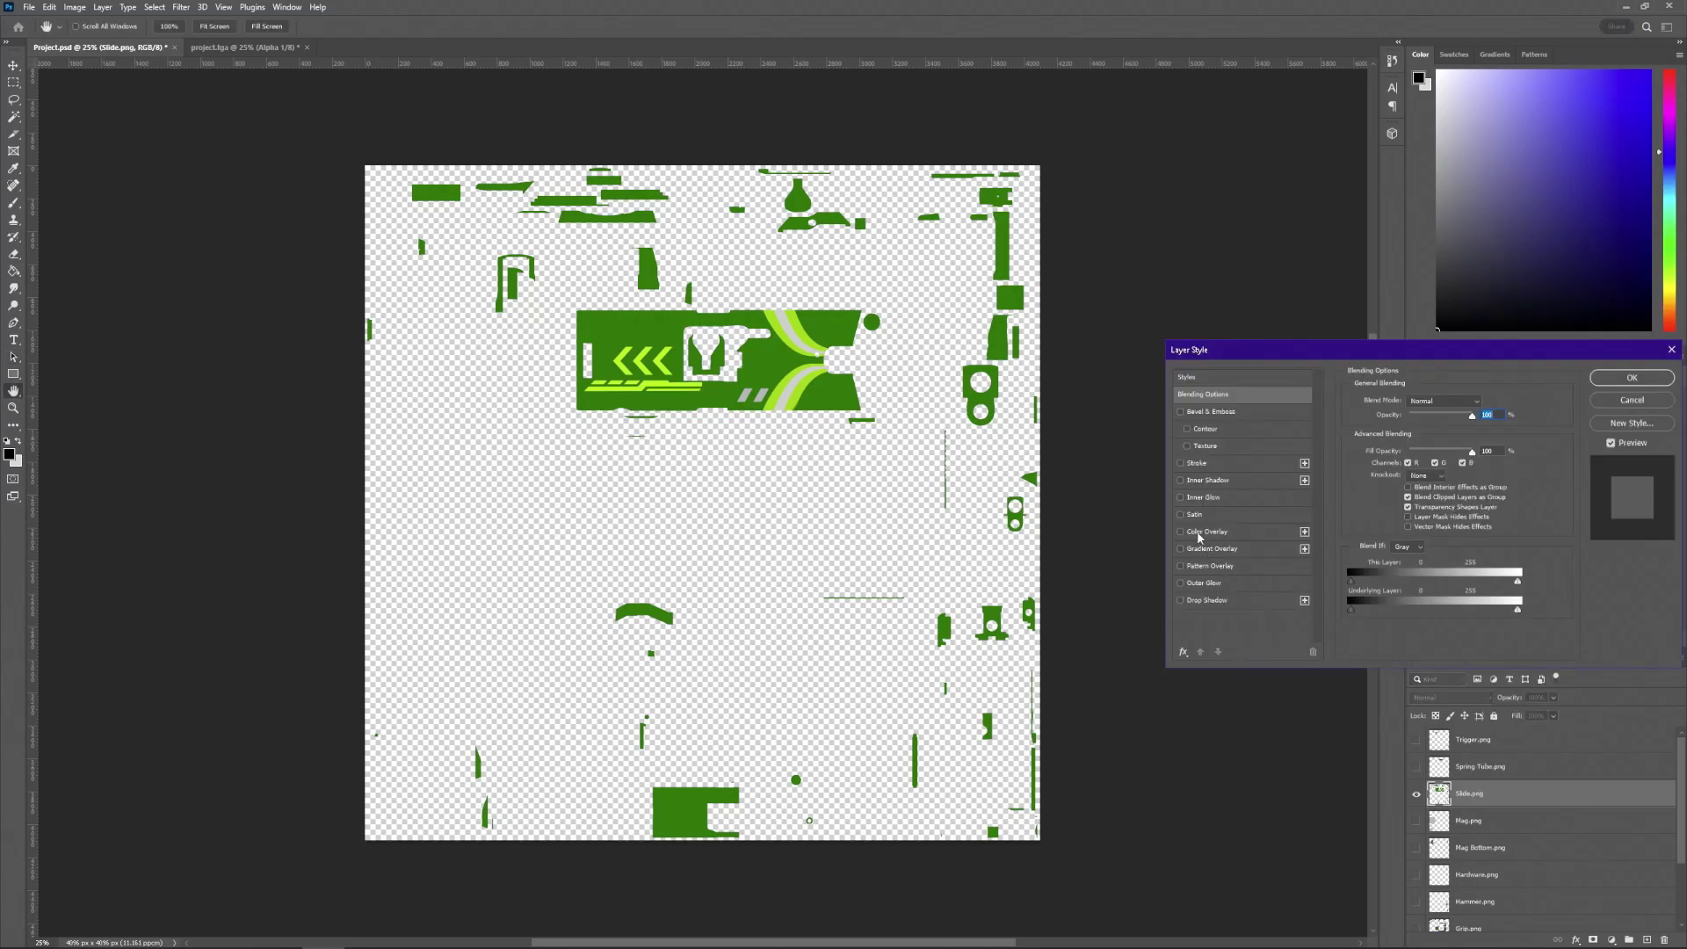
left_click(1203, 531)
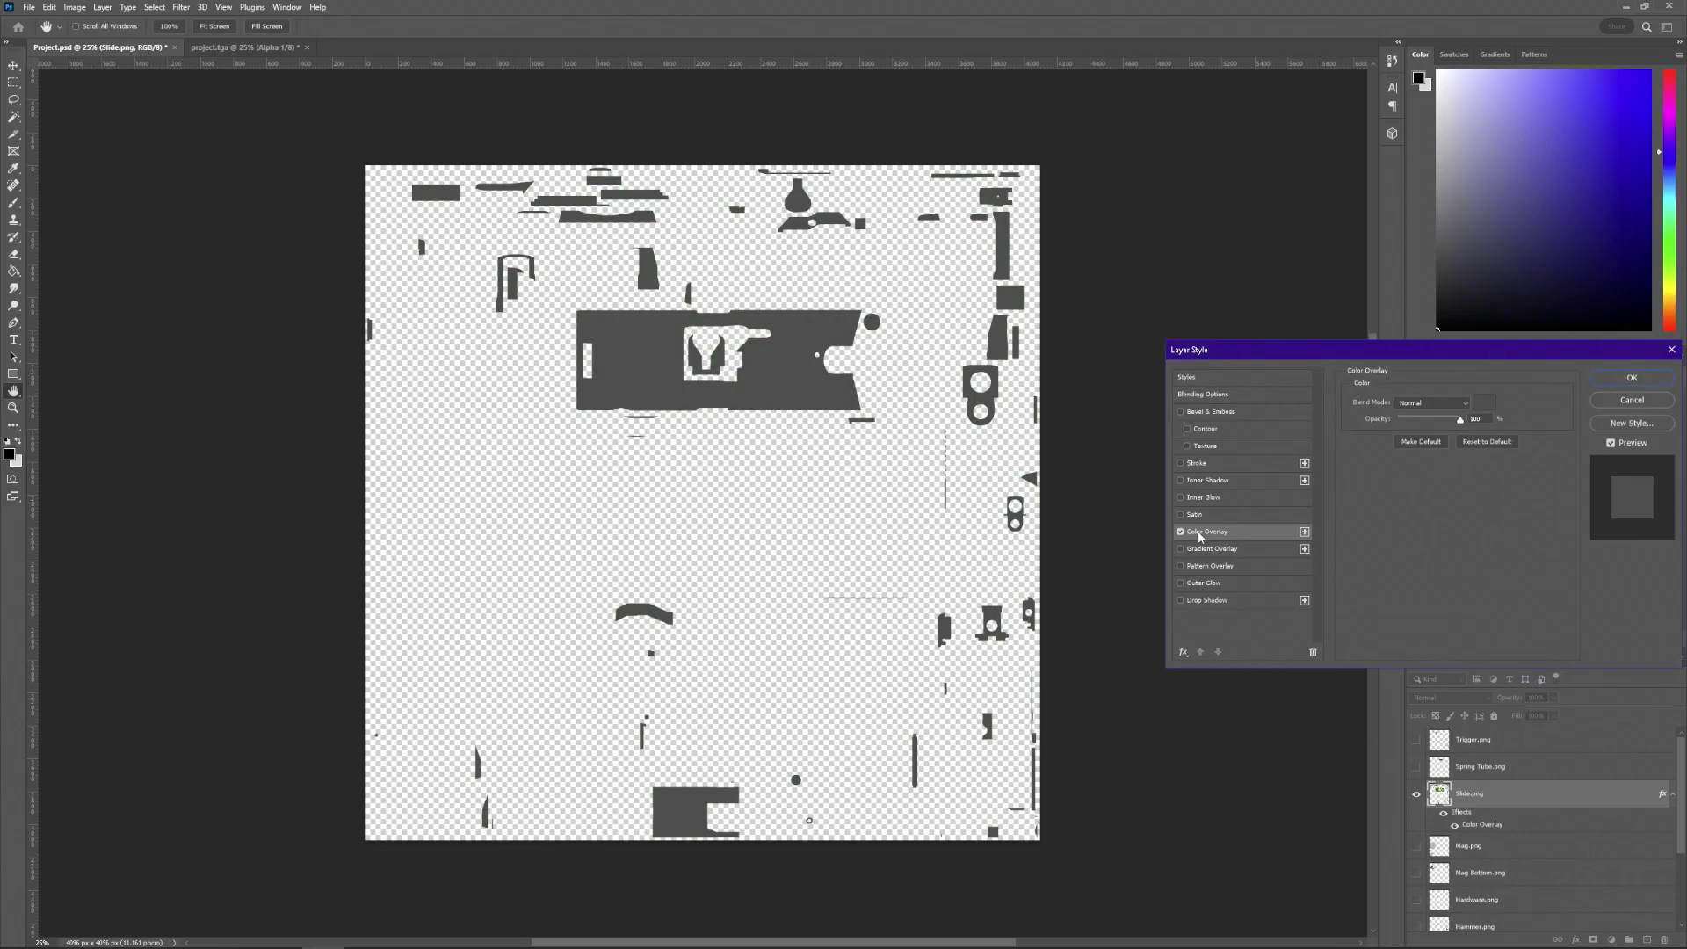
left_click(1485, 404)
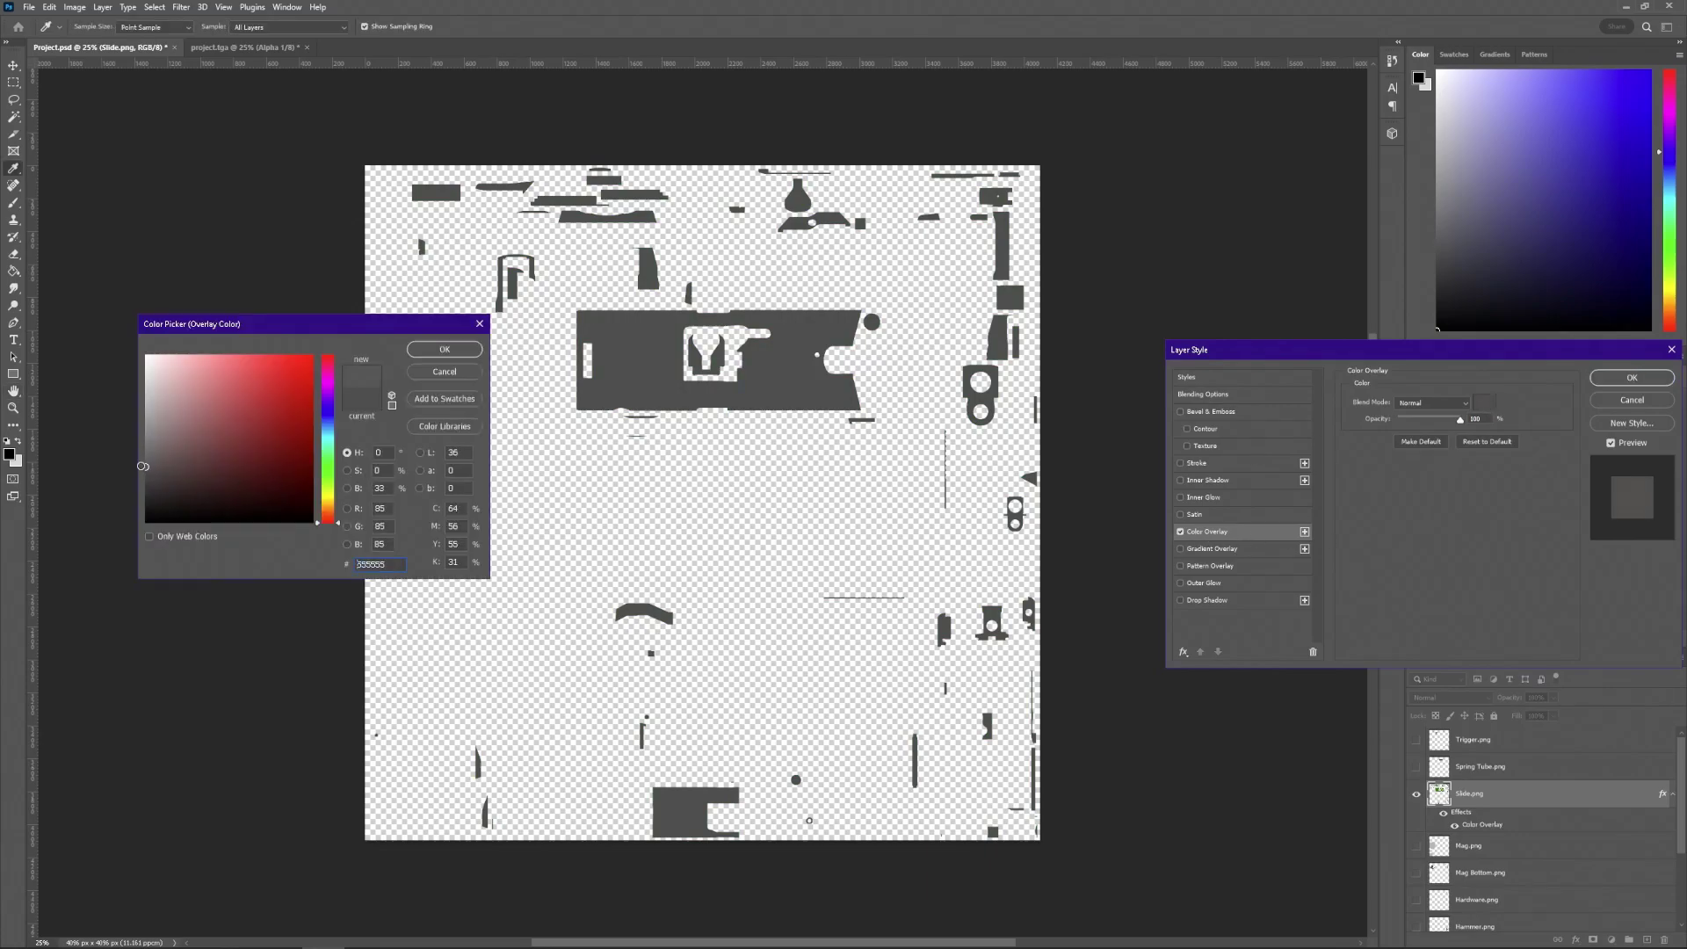
left_click_drag(143, 466, 128, 459)
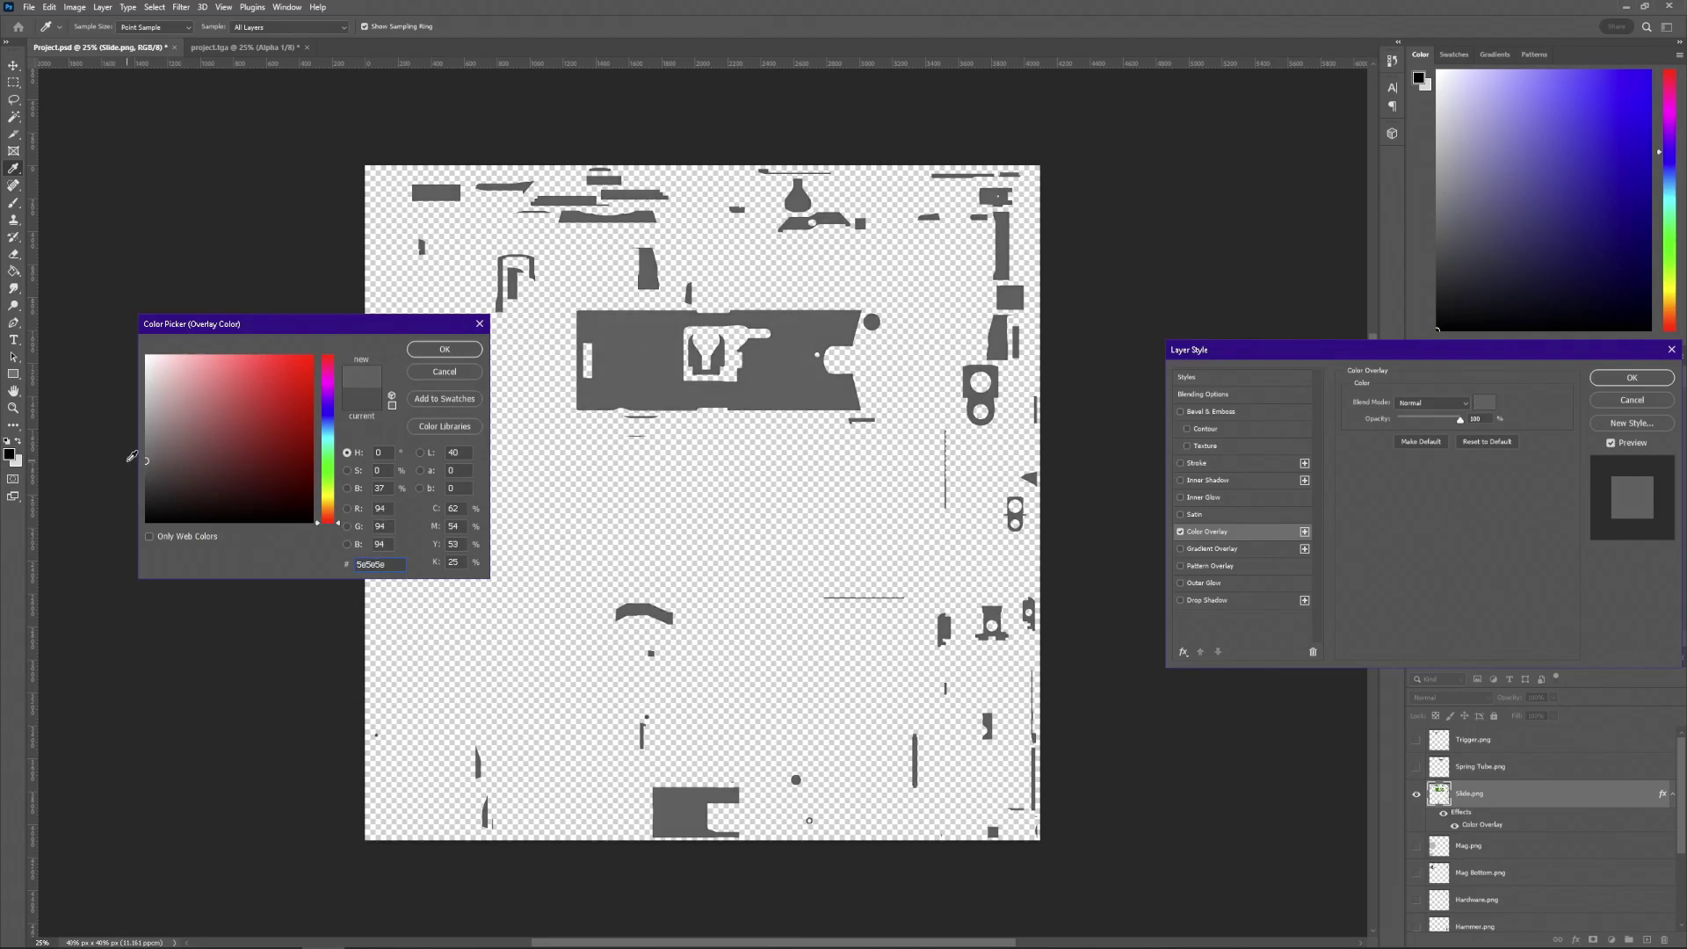
left_click(634, 365)
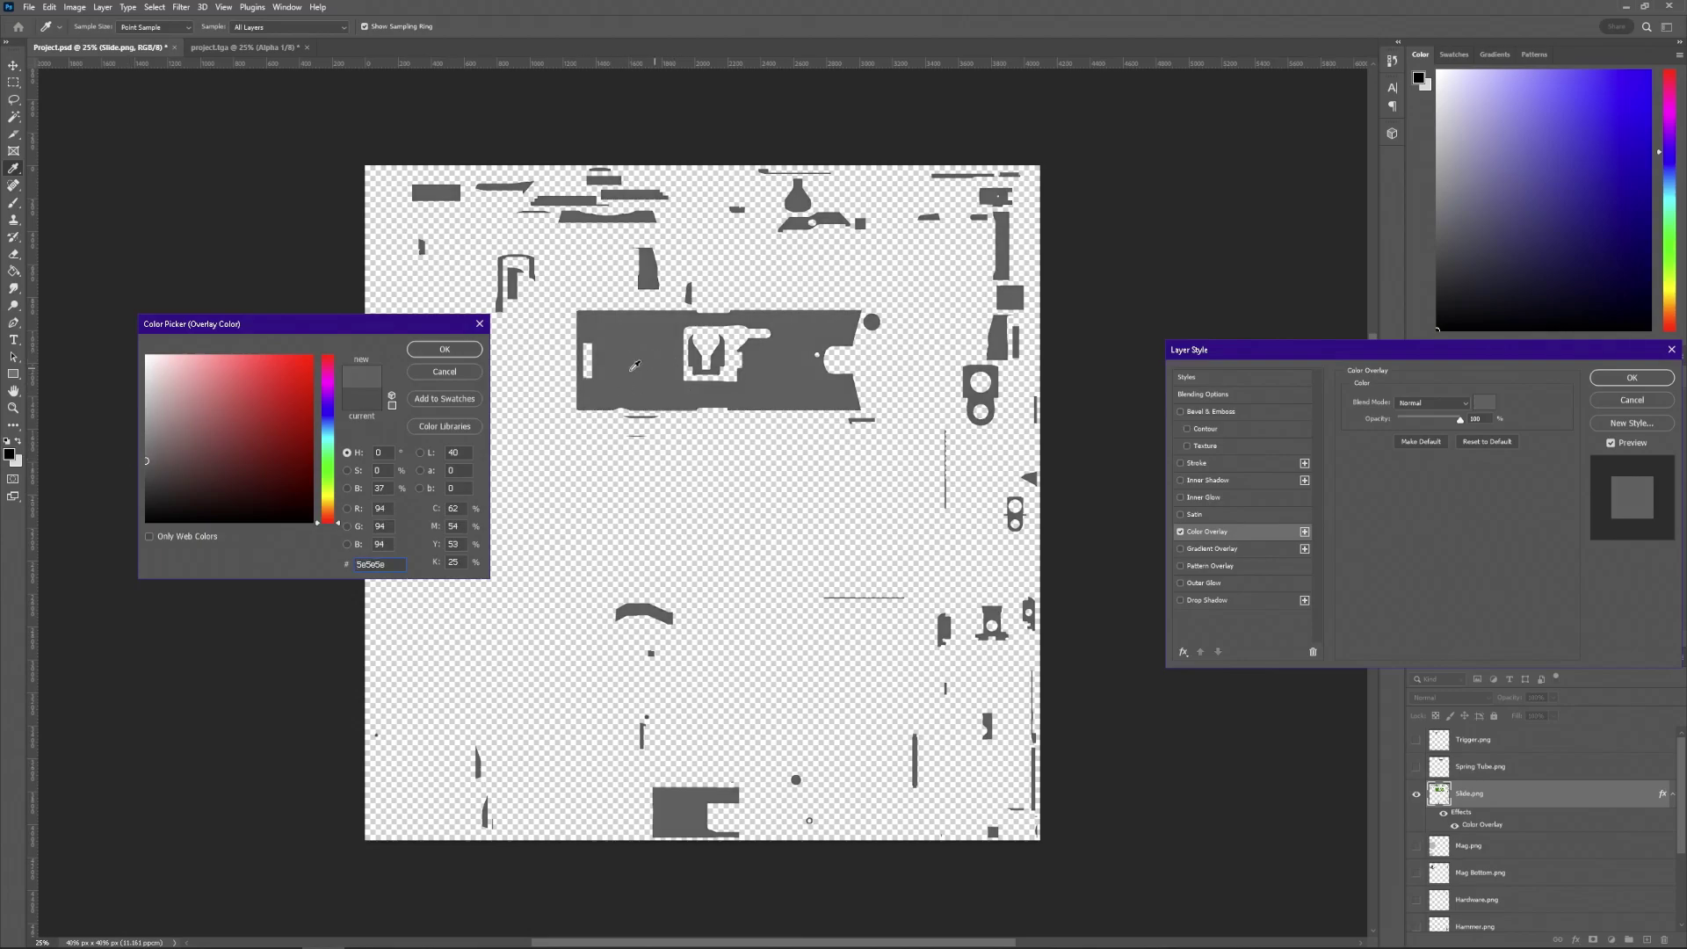
left_click(467, 358)
left_click(1653, 377)
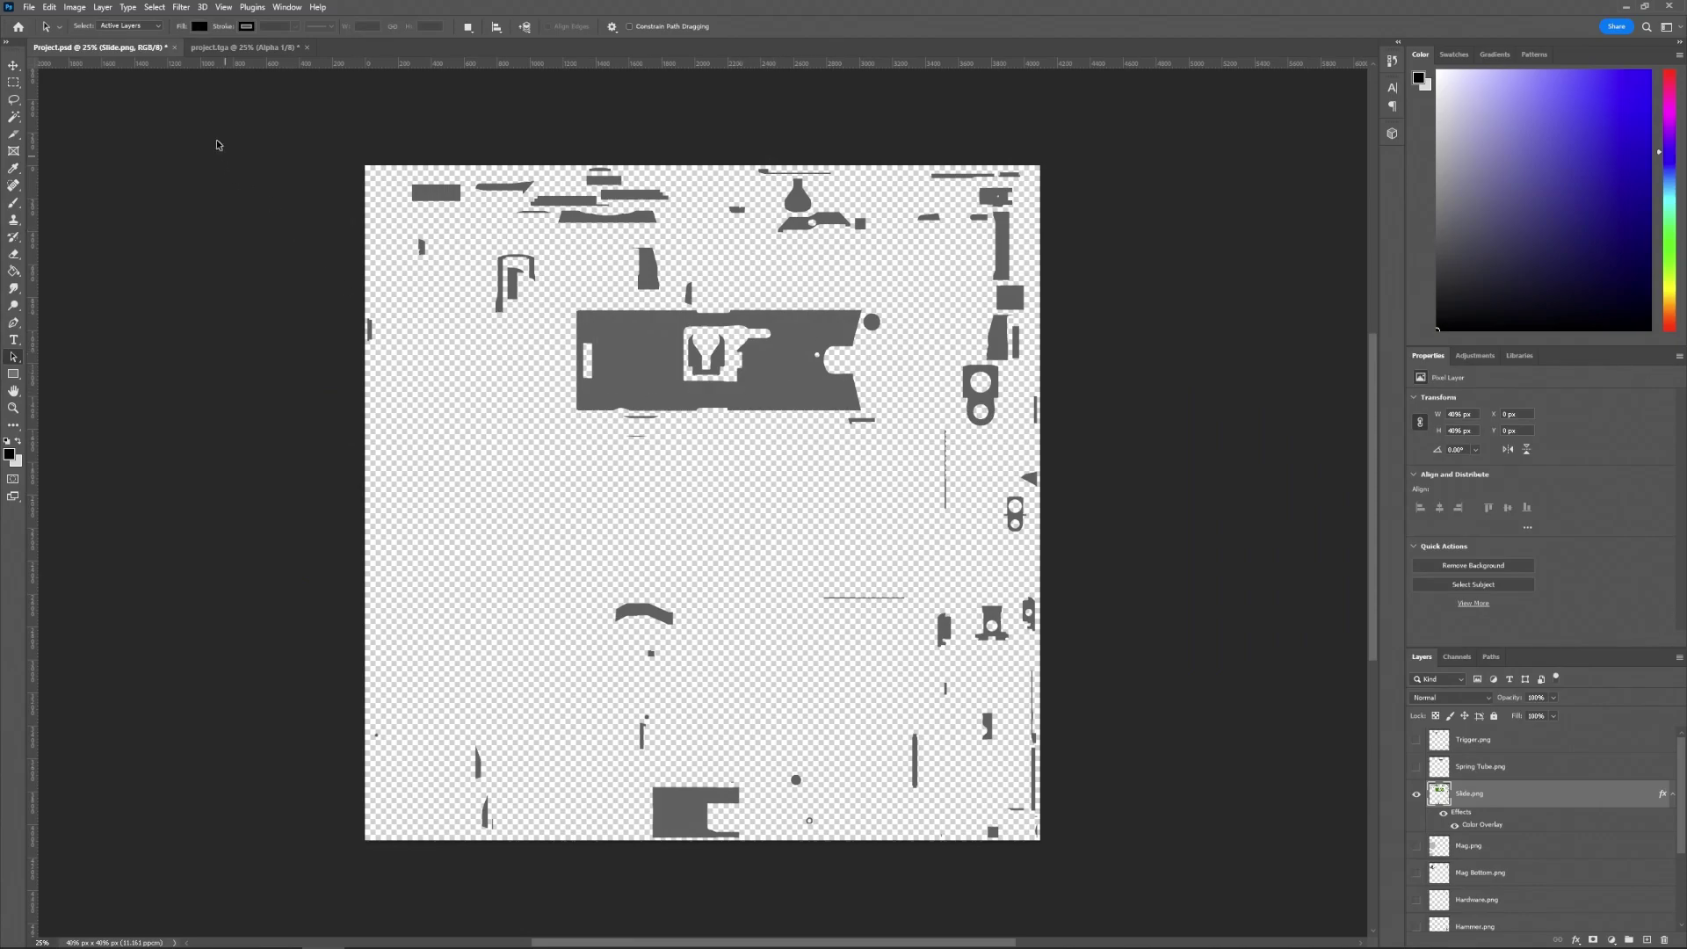
Select the whole Project.psd canvas, copy it merged, and paste it in place into the Alpha 1 channel of project.tga.
left_click(159, 9)
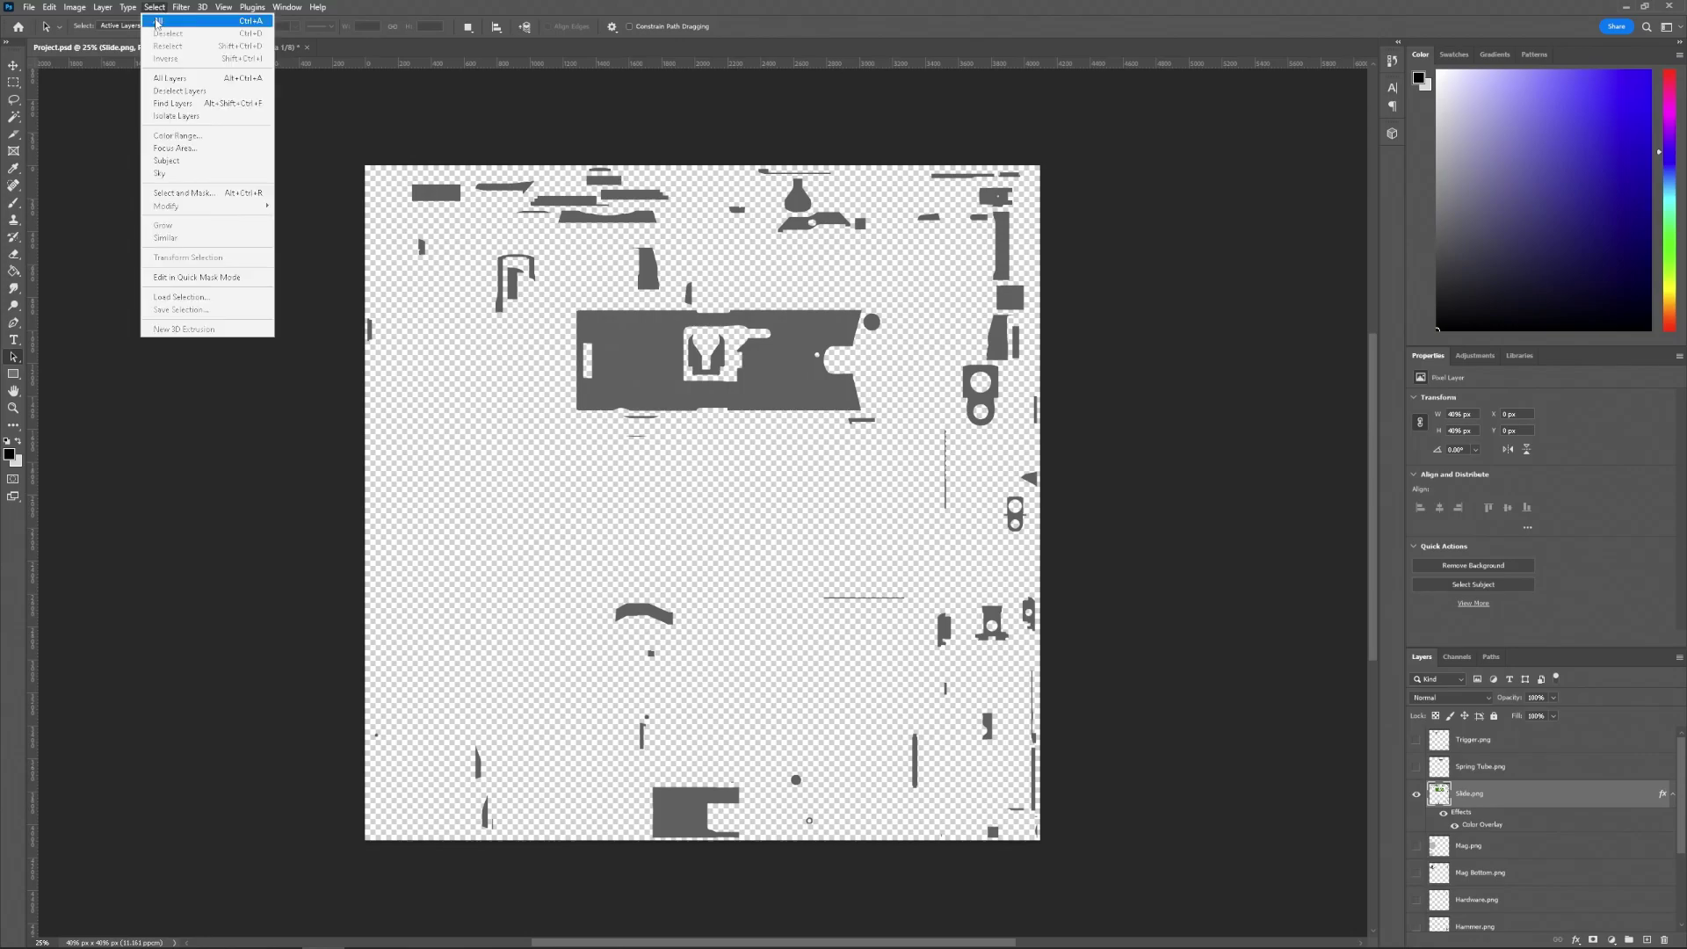
left_click(167, 19)
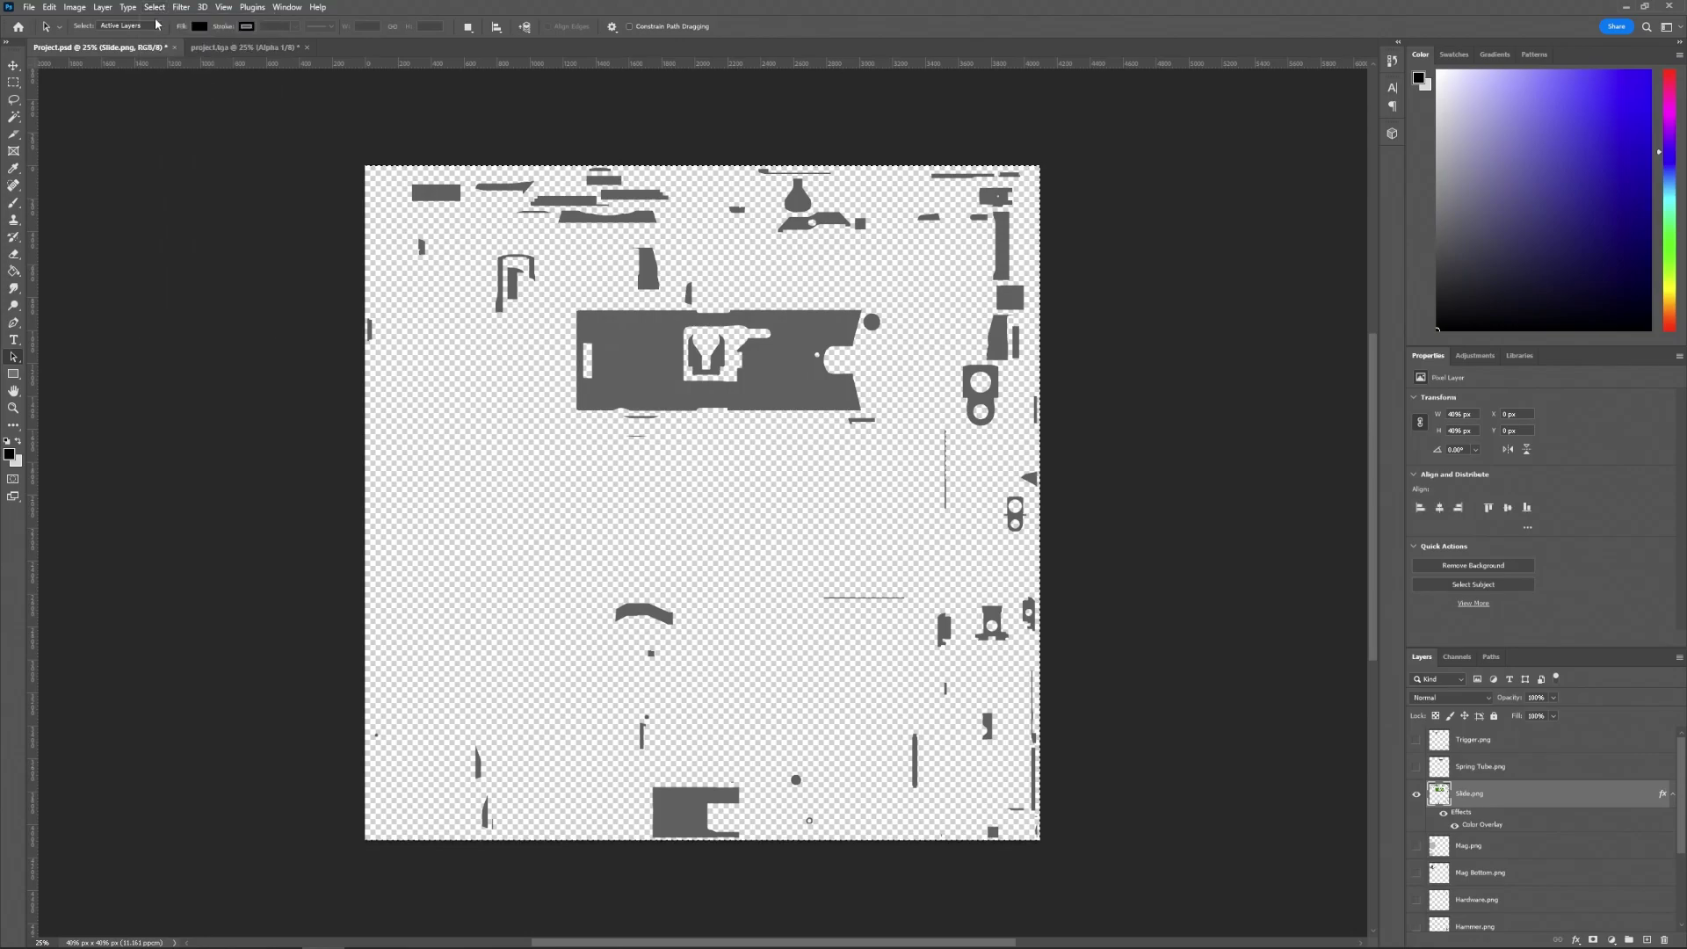
left_click(48, 8)
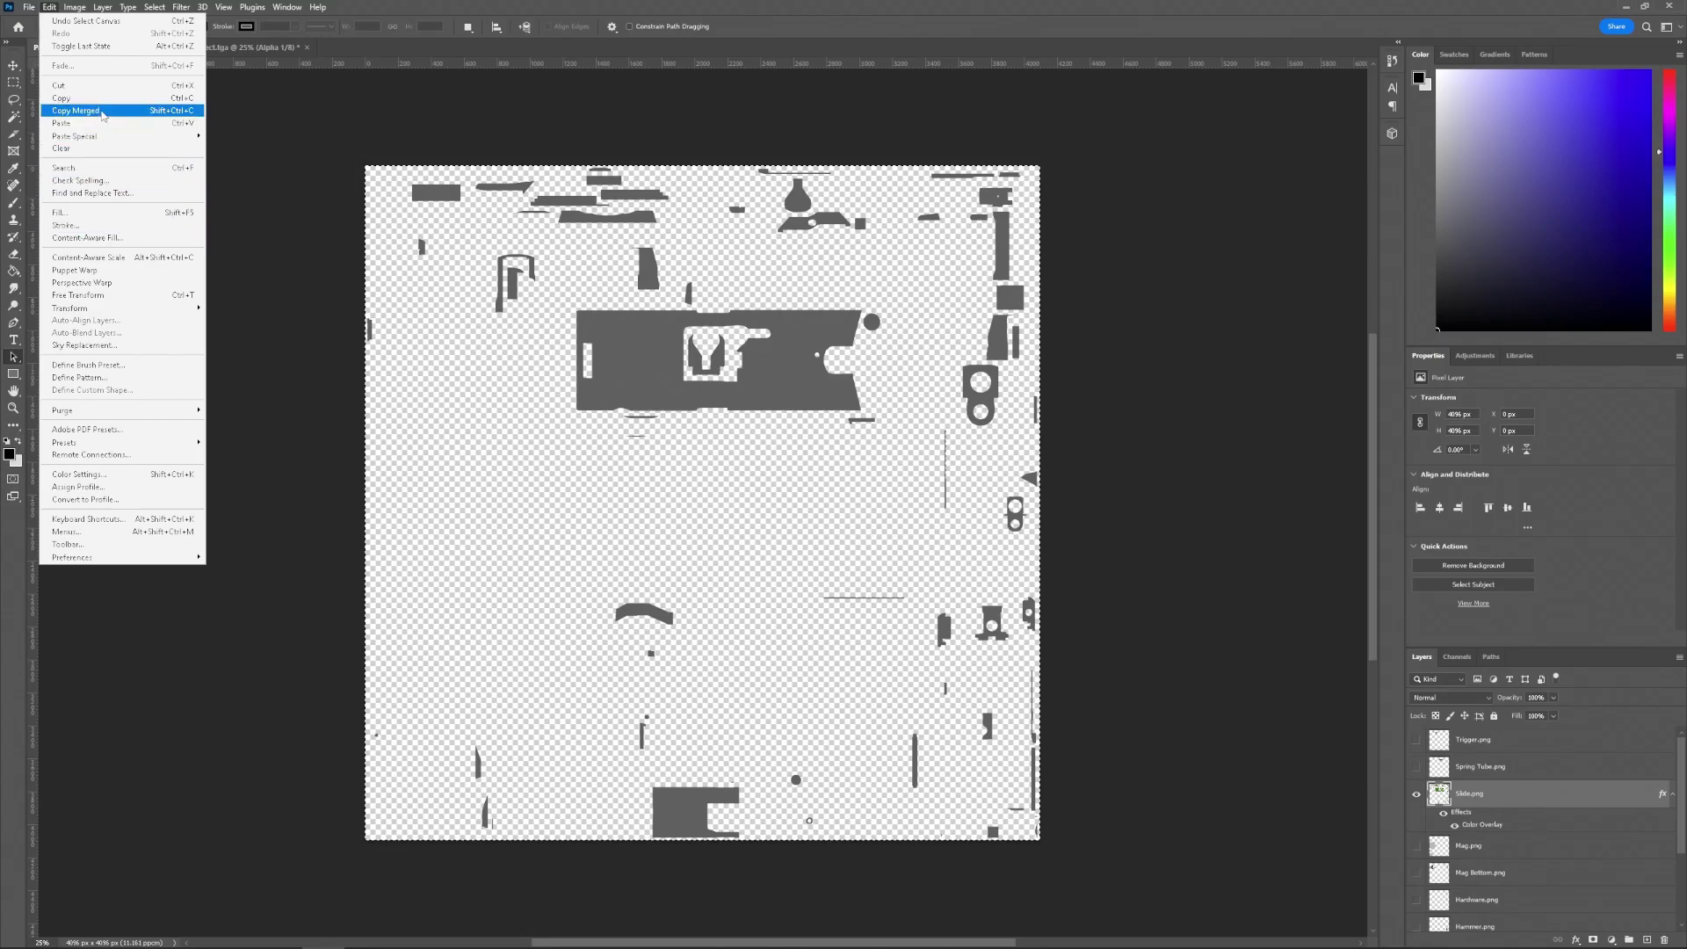
left_click(101, 112)
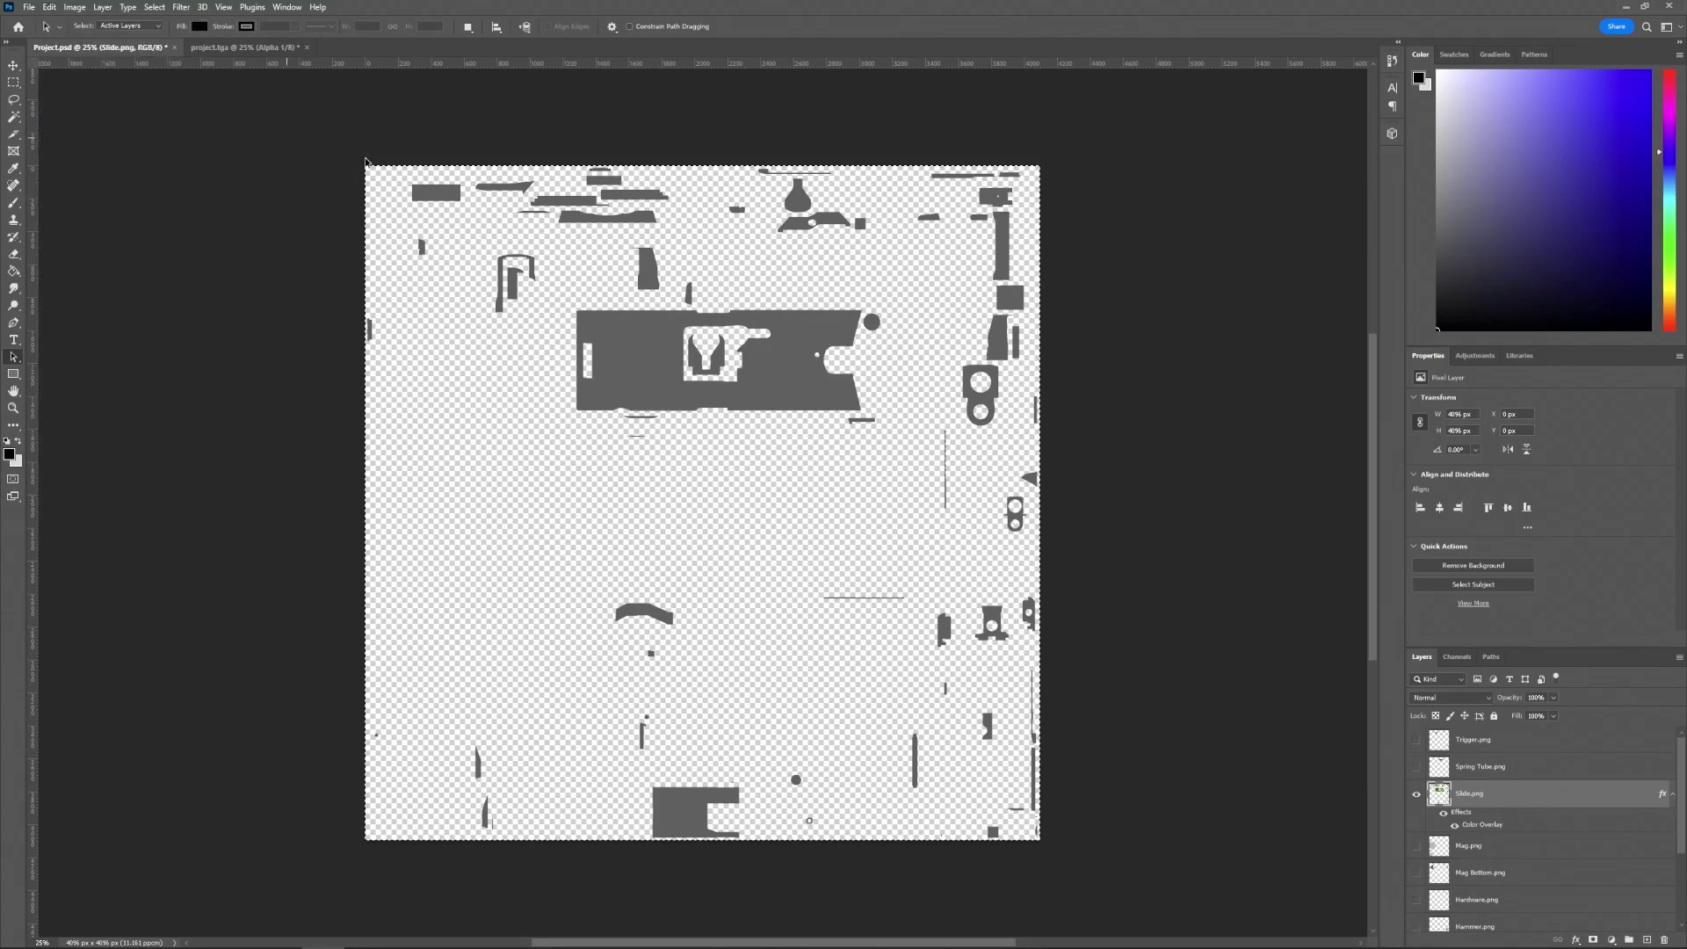
left_click(246, 47)
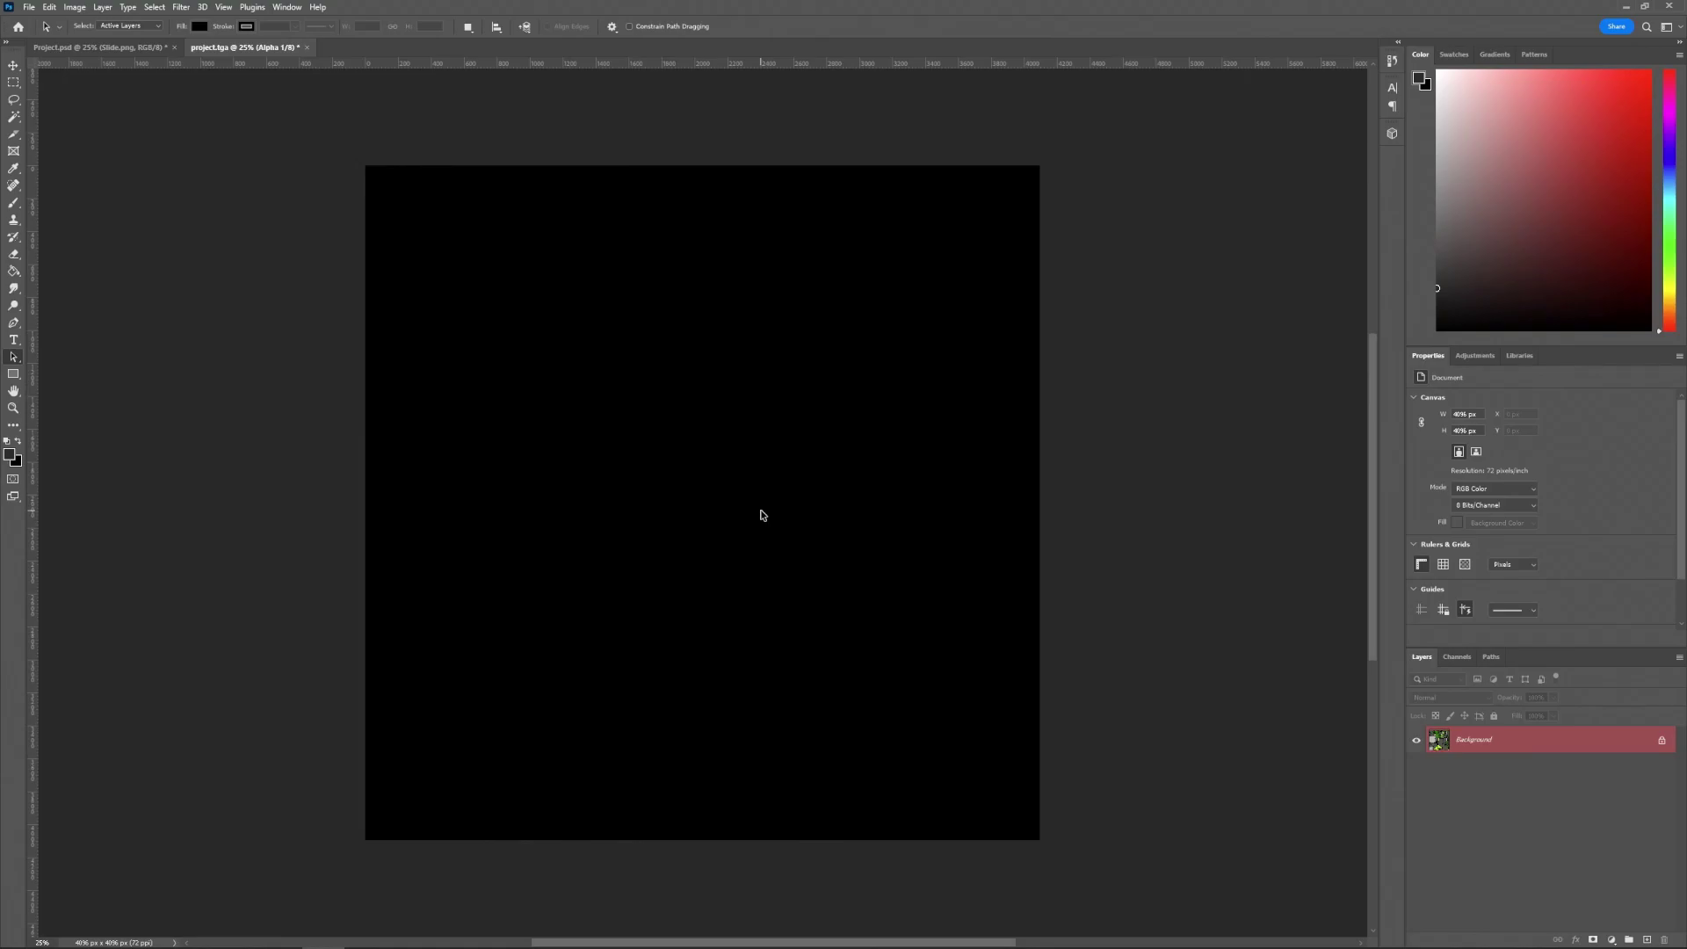
key("ctrl+shift+v")
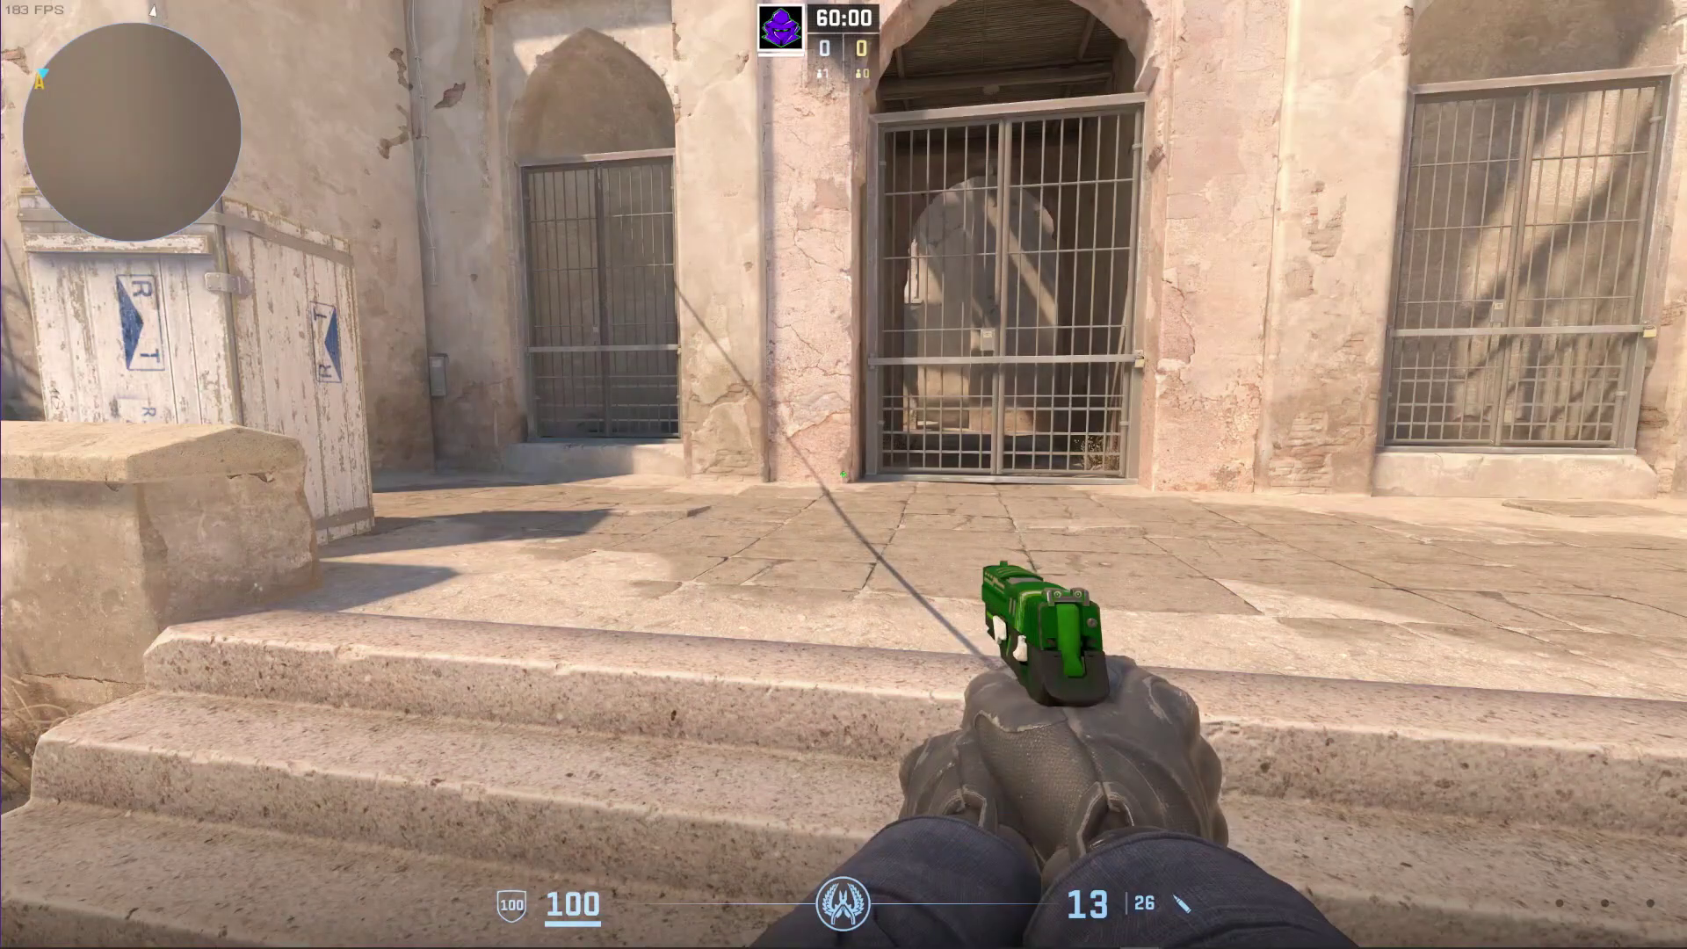
Inspect the pistol in the game, and back in Photoshop undo the paste into project.tga's alpha channel.
key("f")
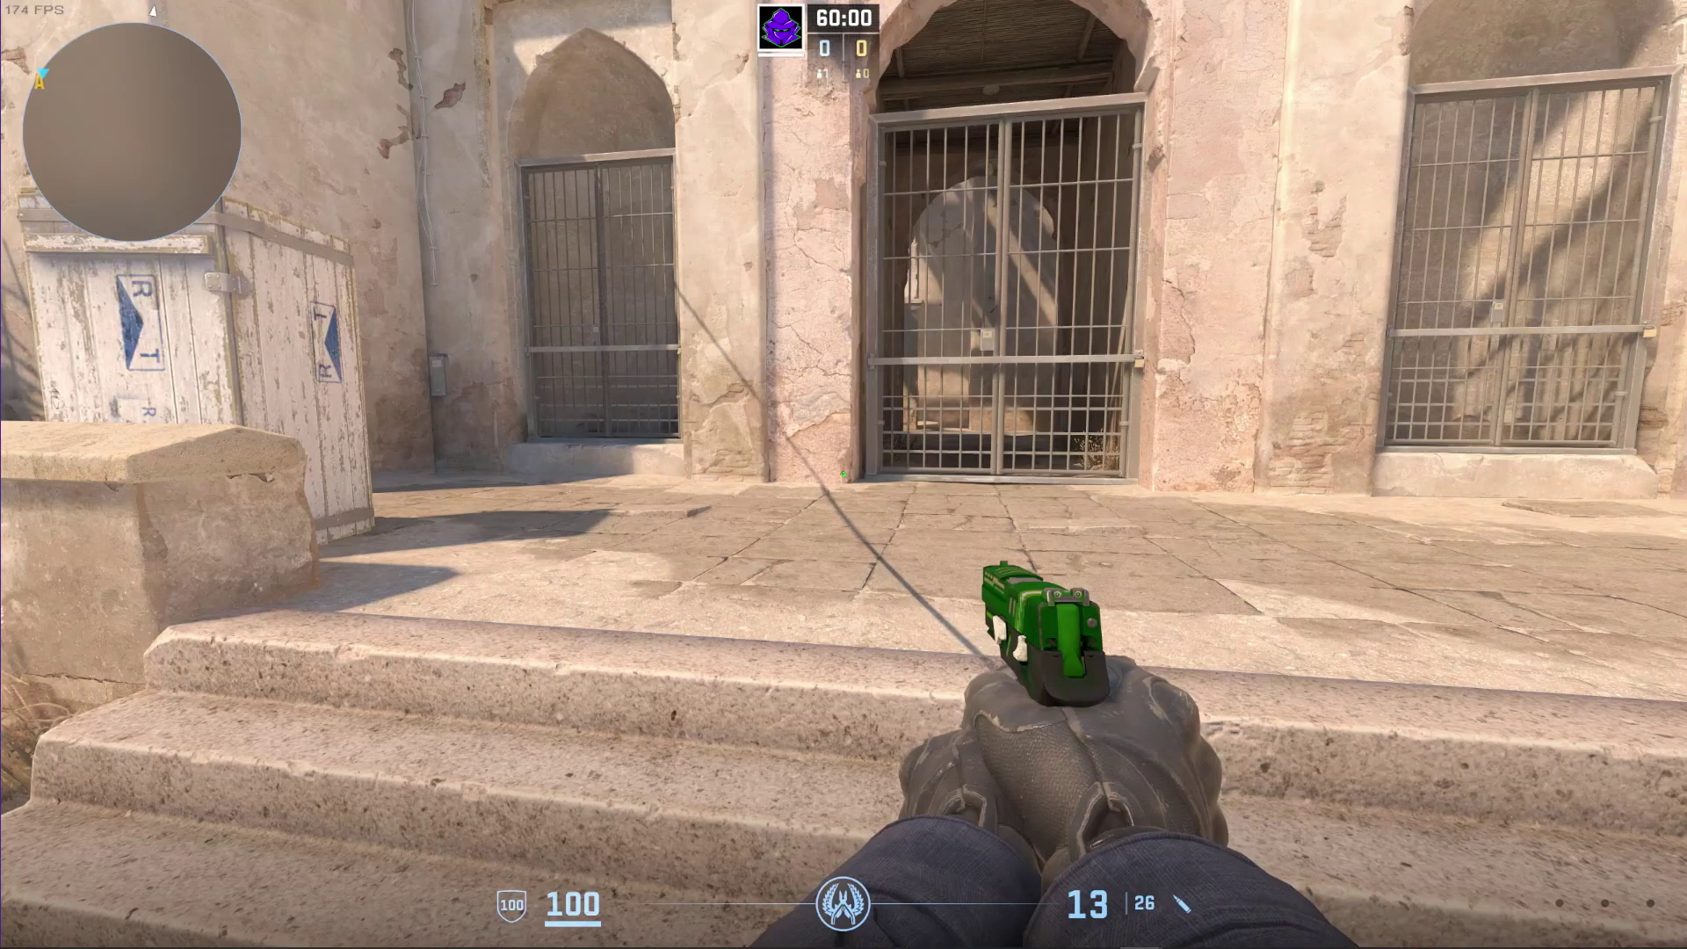
key("super")
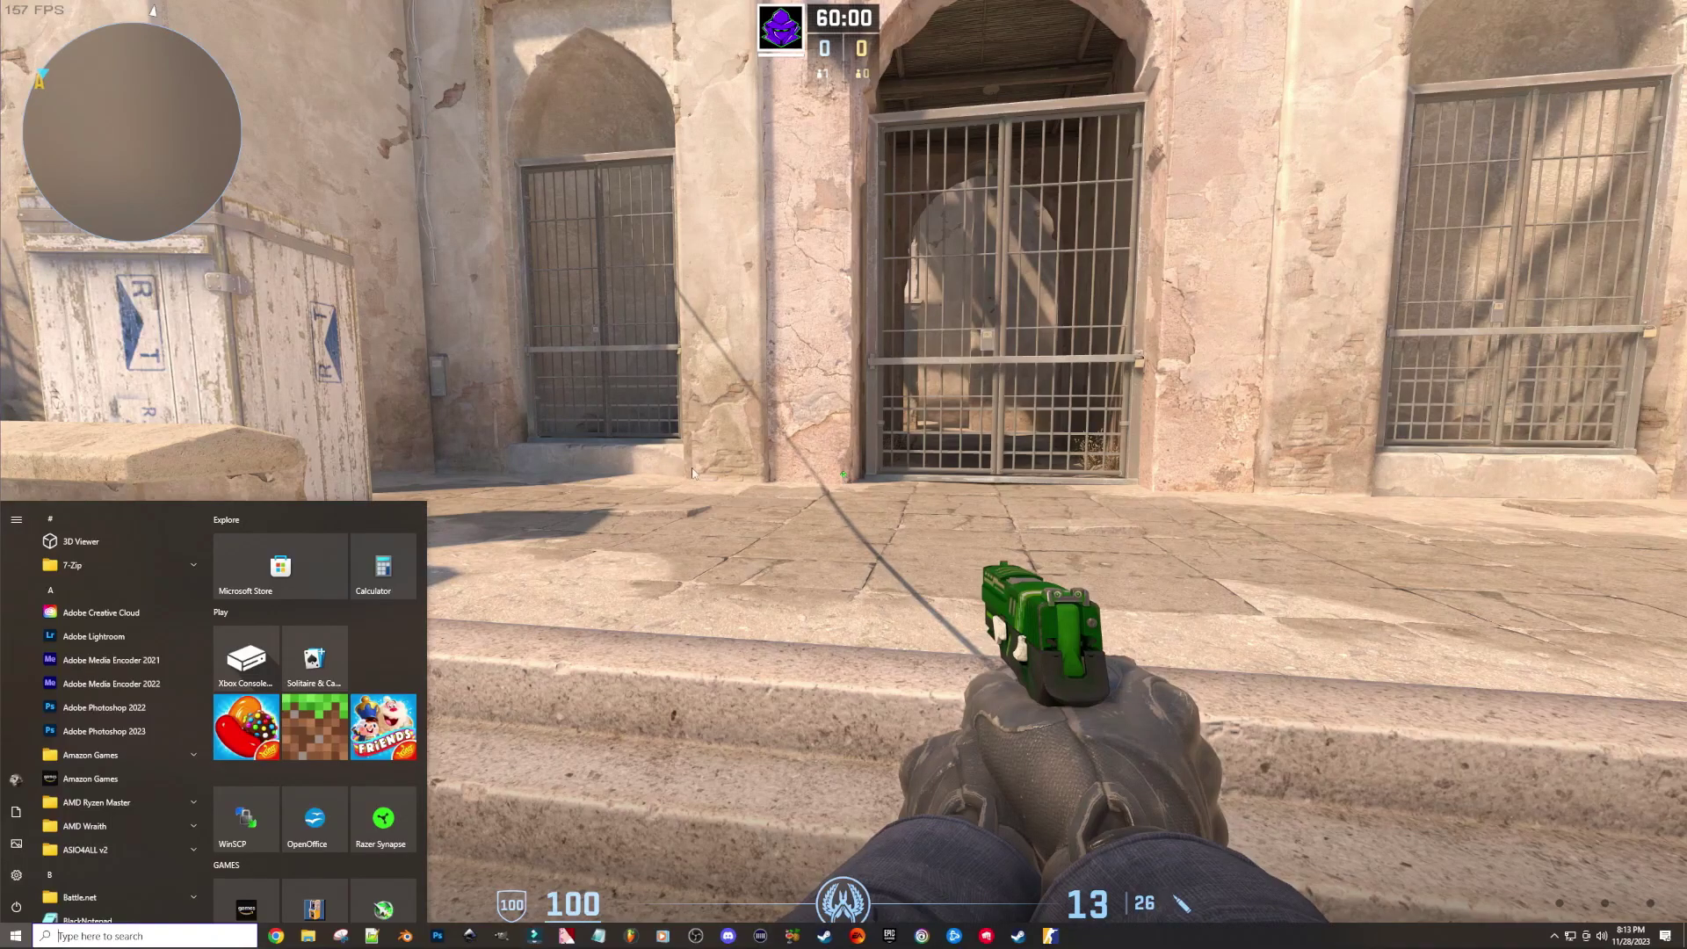
left_click(437, 937)
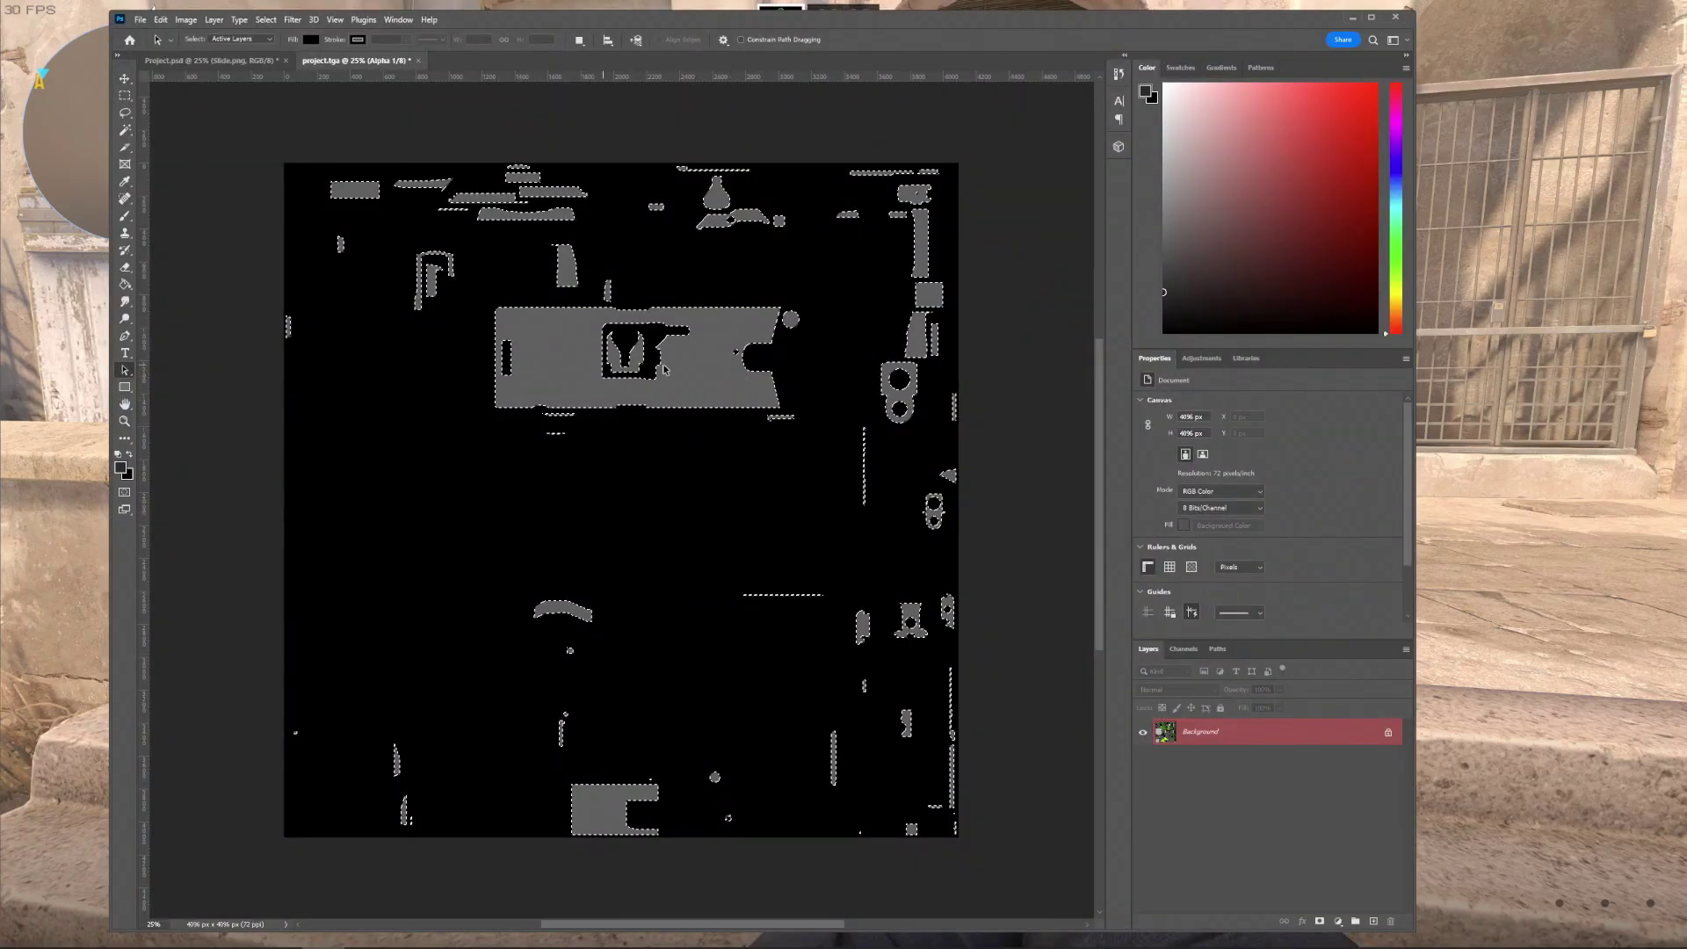
key("ctrl+z")
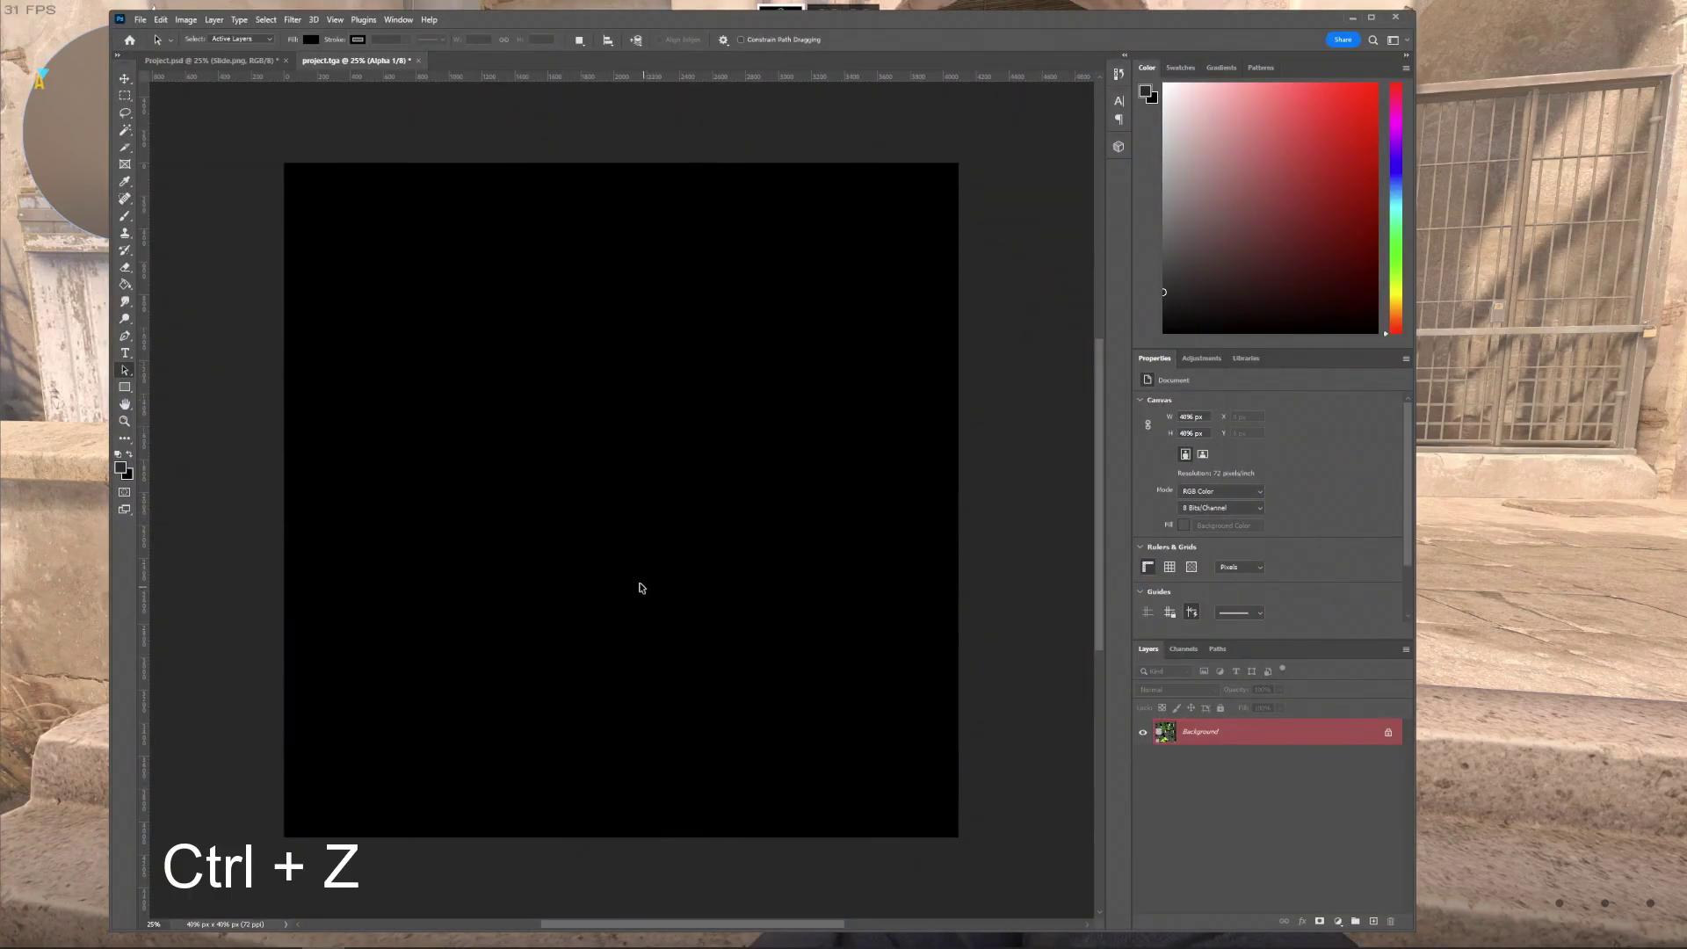
In Project.psd, change the Slide.png layer's Color Overlay to a lighter grey.
left_click(228, 61)
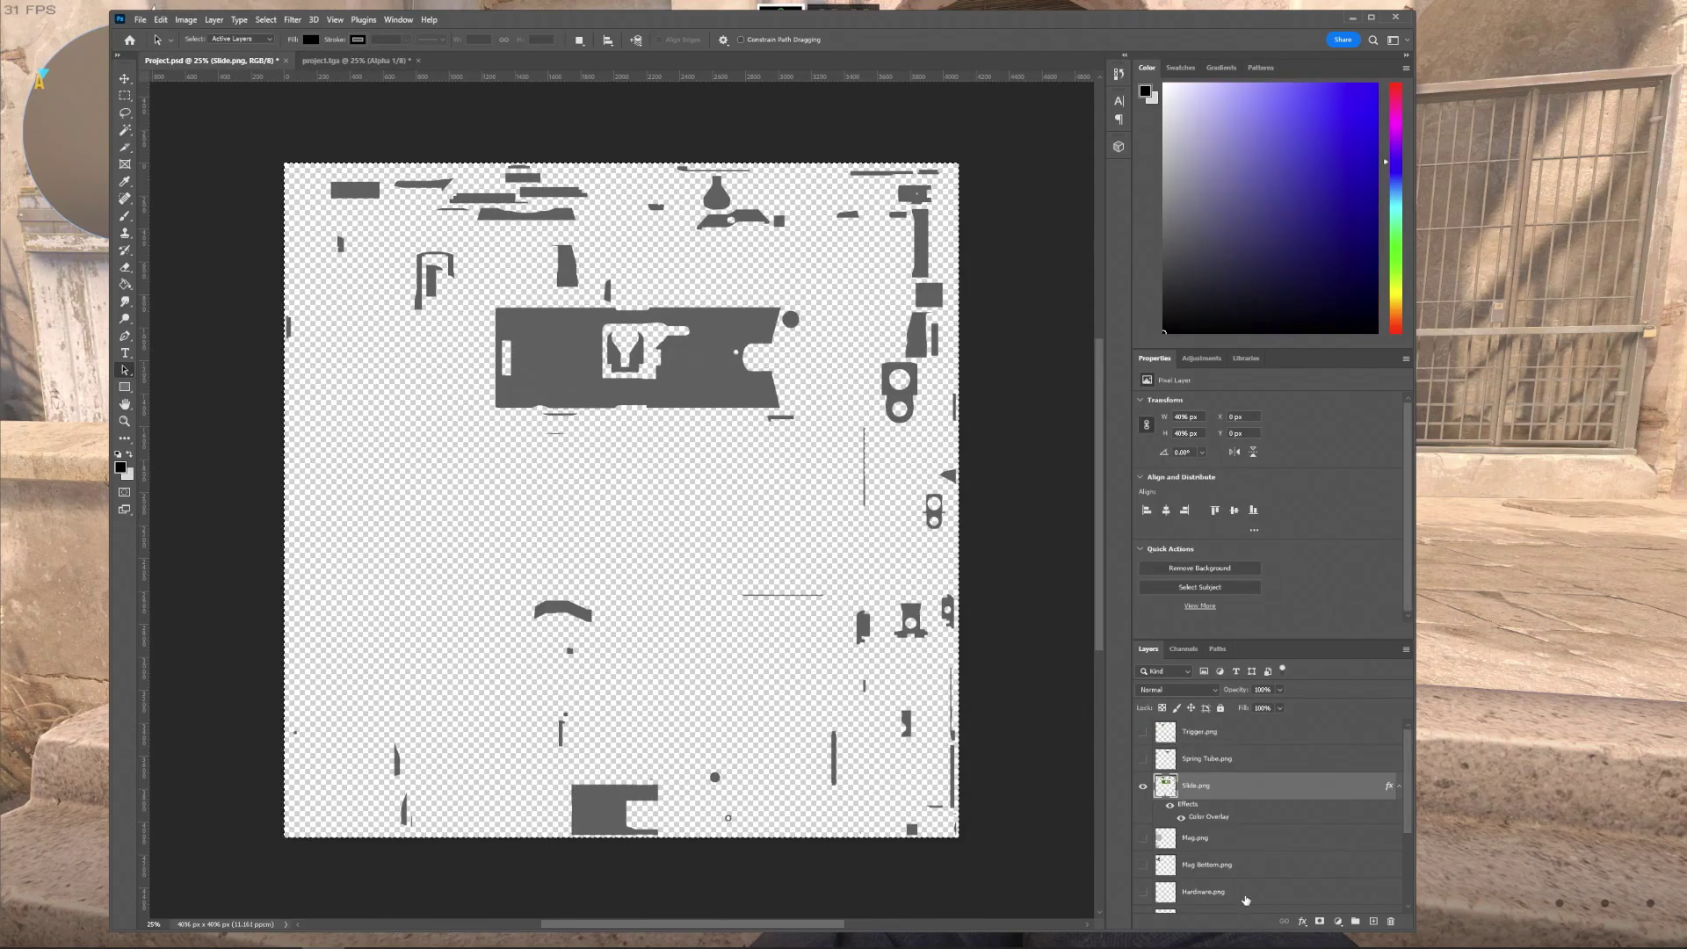
double_click(1217, 817)
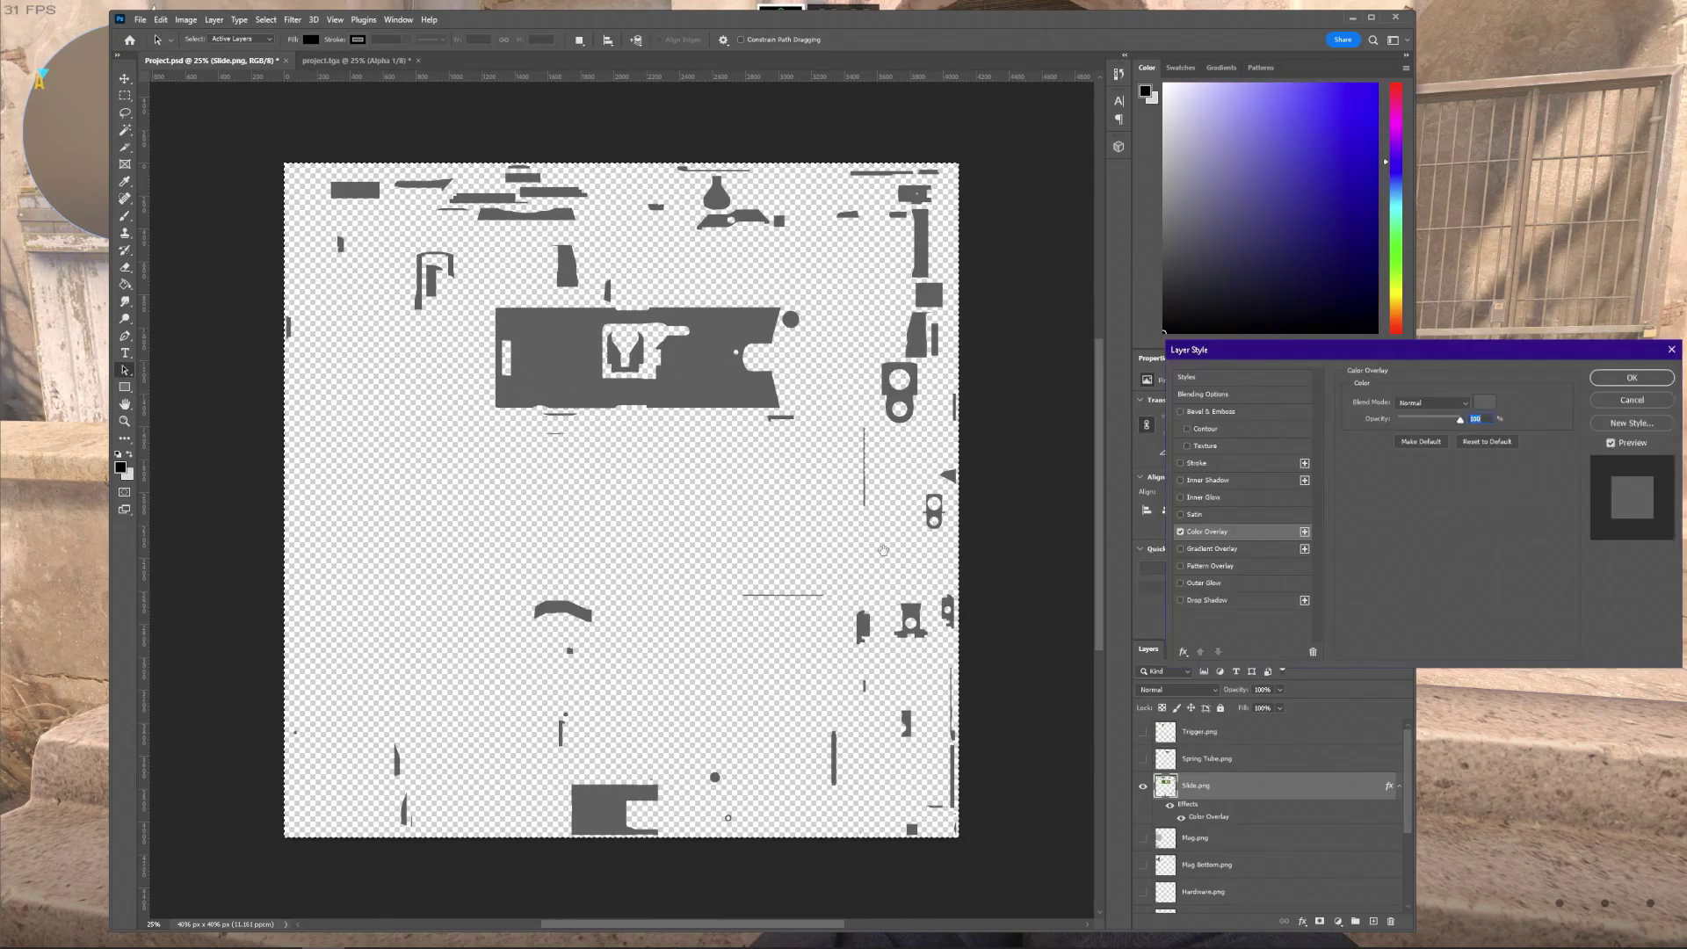
left_click(1483, 401)
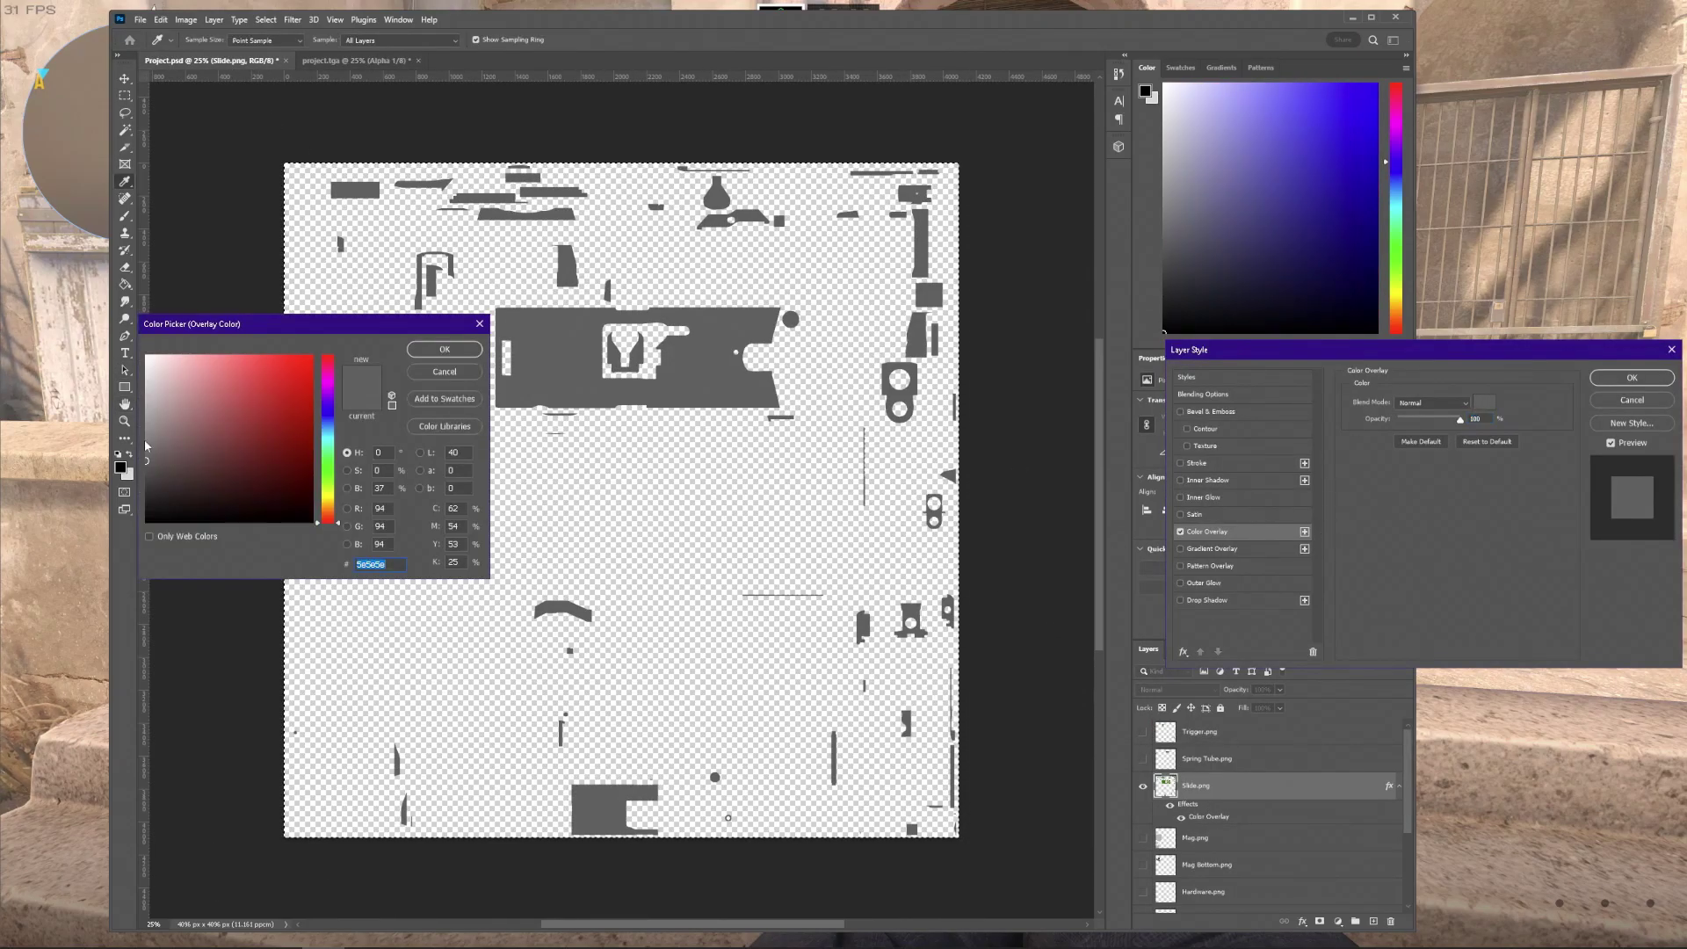
left_click_drag(144, 457, 143, 423)
key("Return")
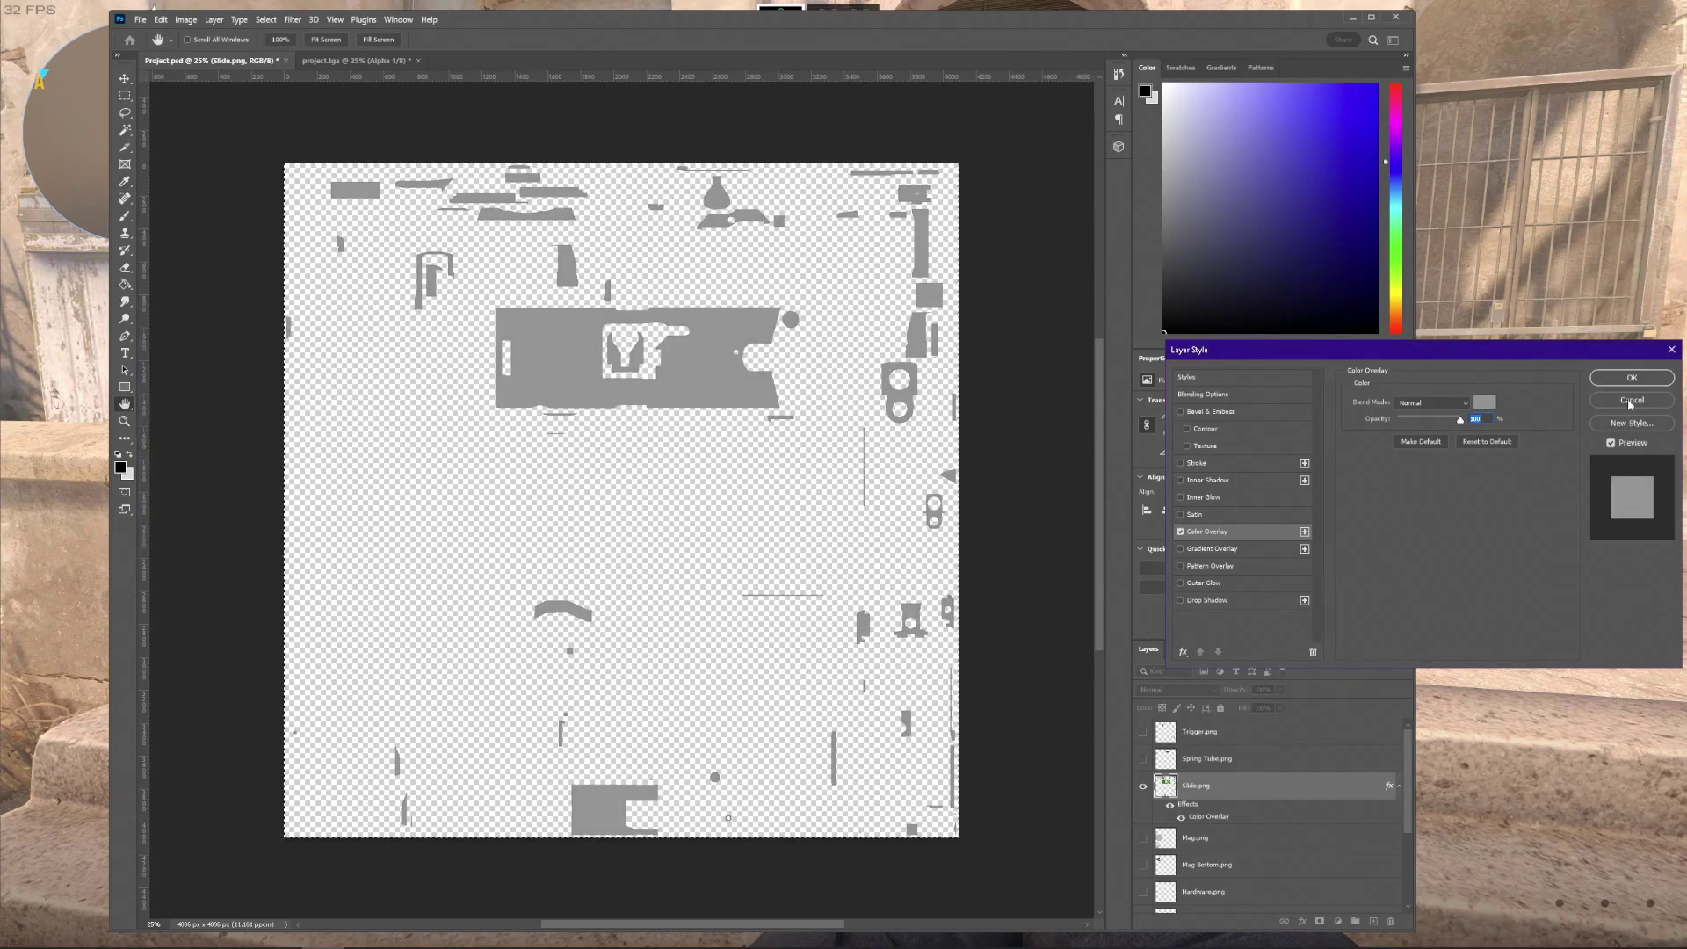
key("Return")
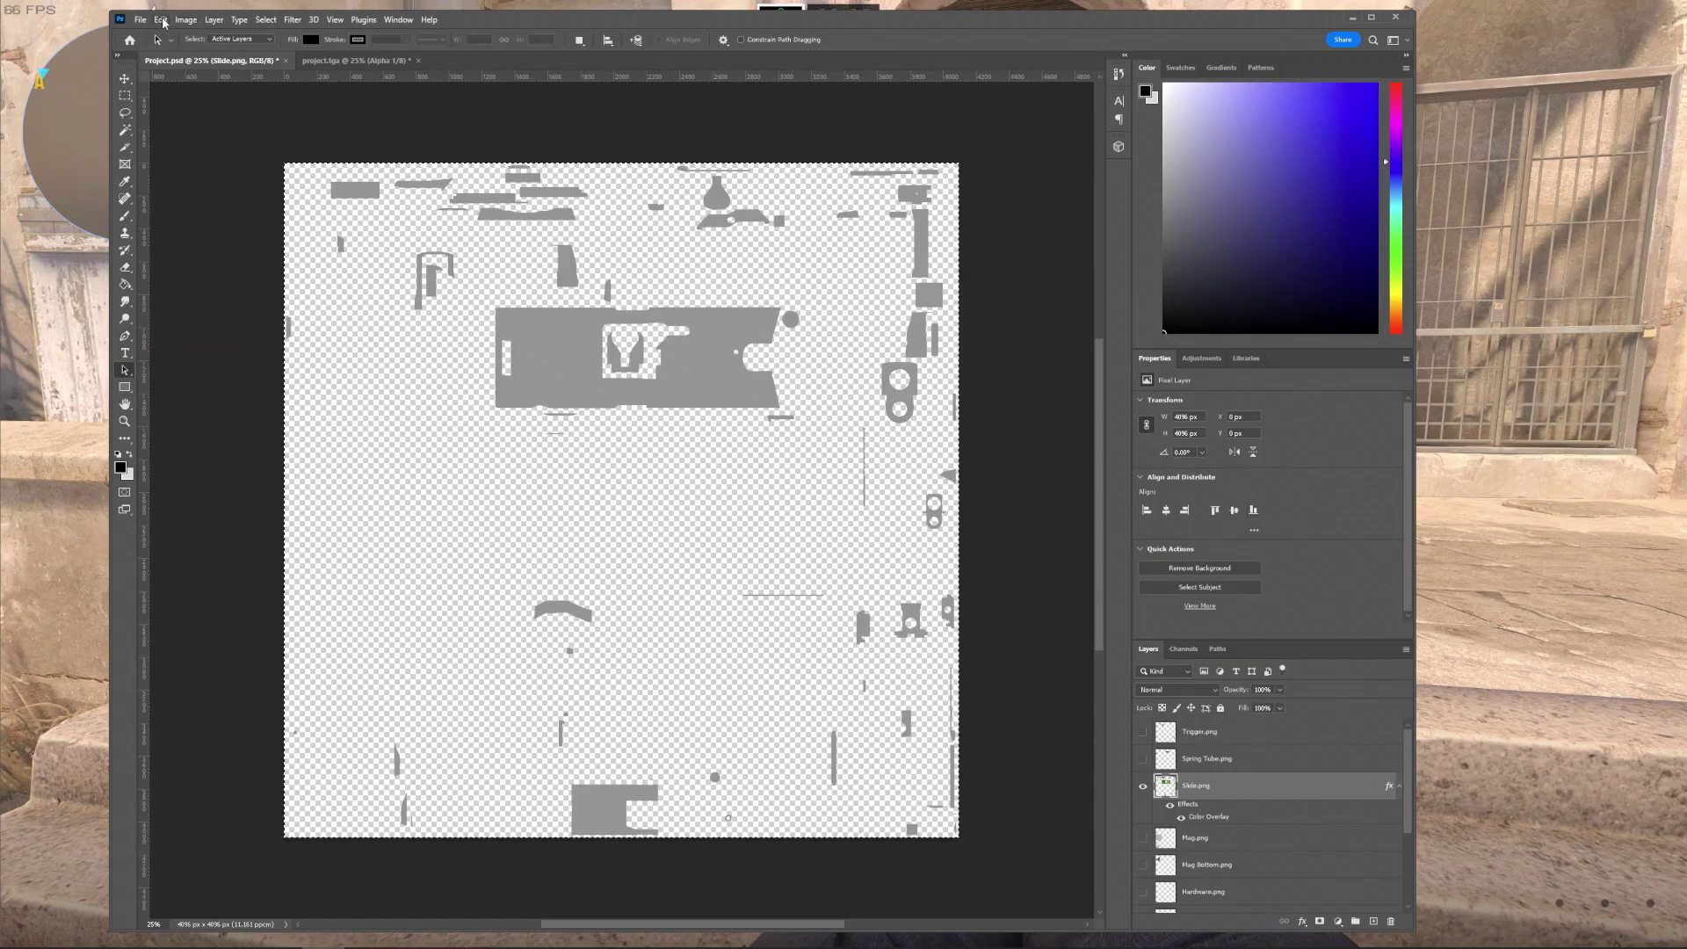
Copy the lighter slide artwork merged, paste it into the Alpha 1 channel of project.tga, and save that file.
left_click(161, 20)
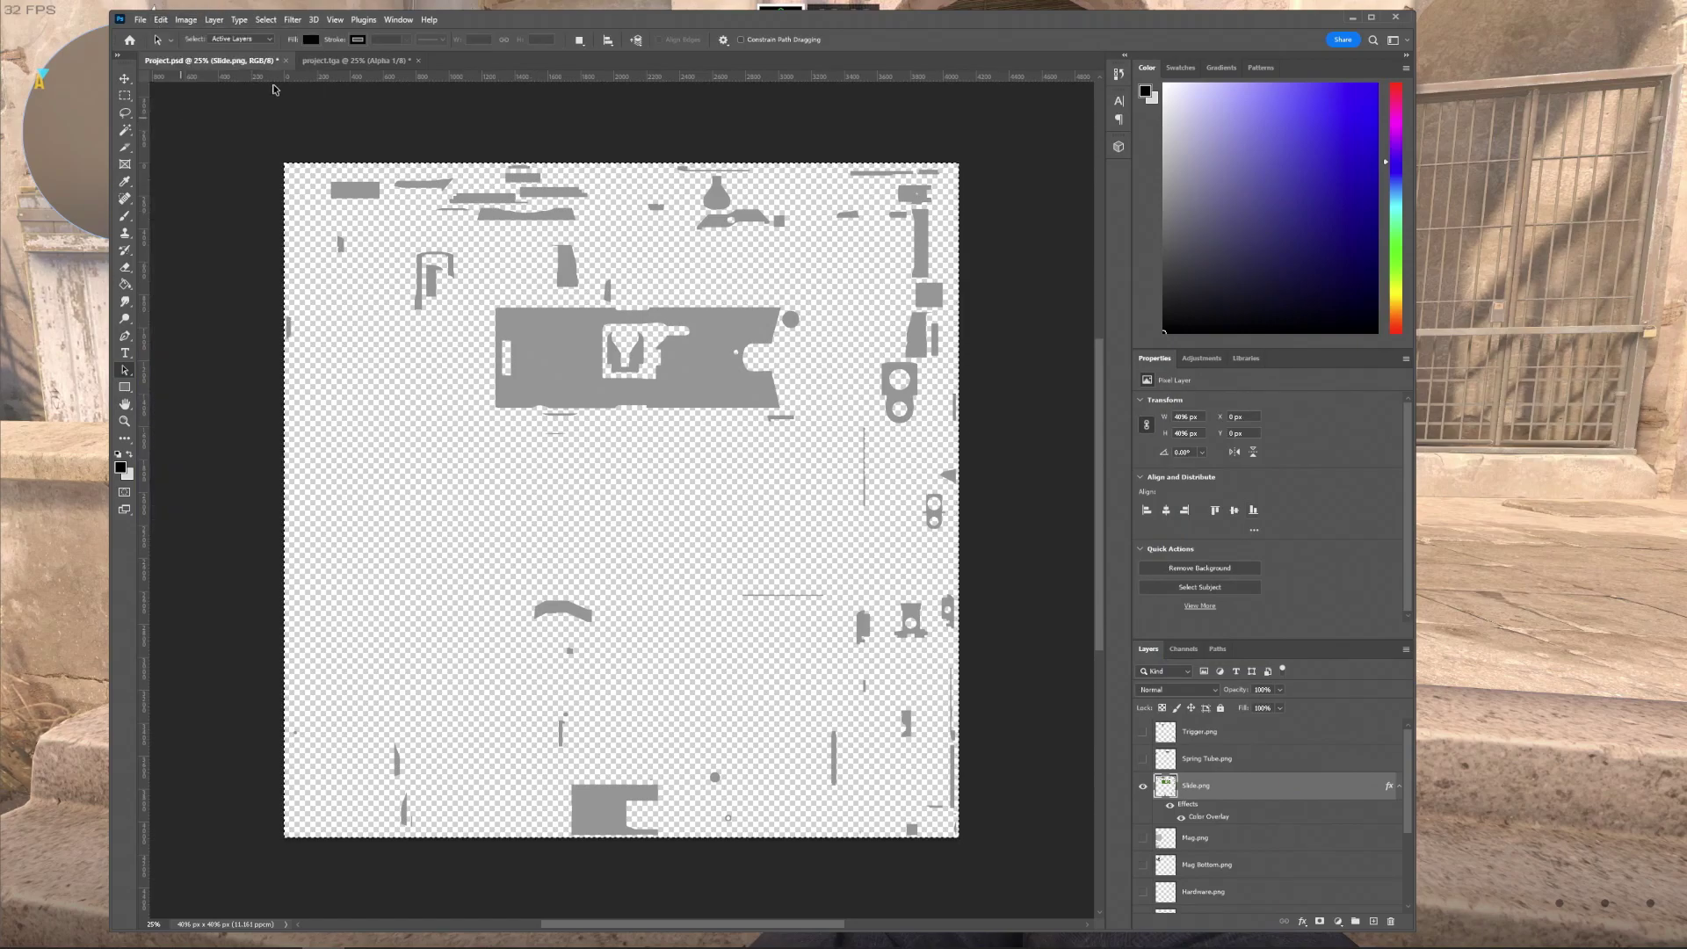
left_click(325, 61)
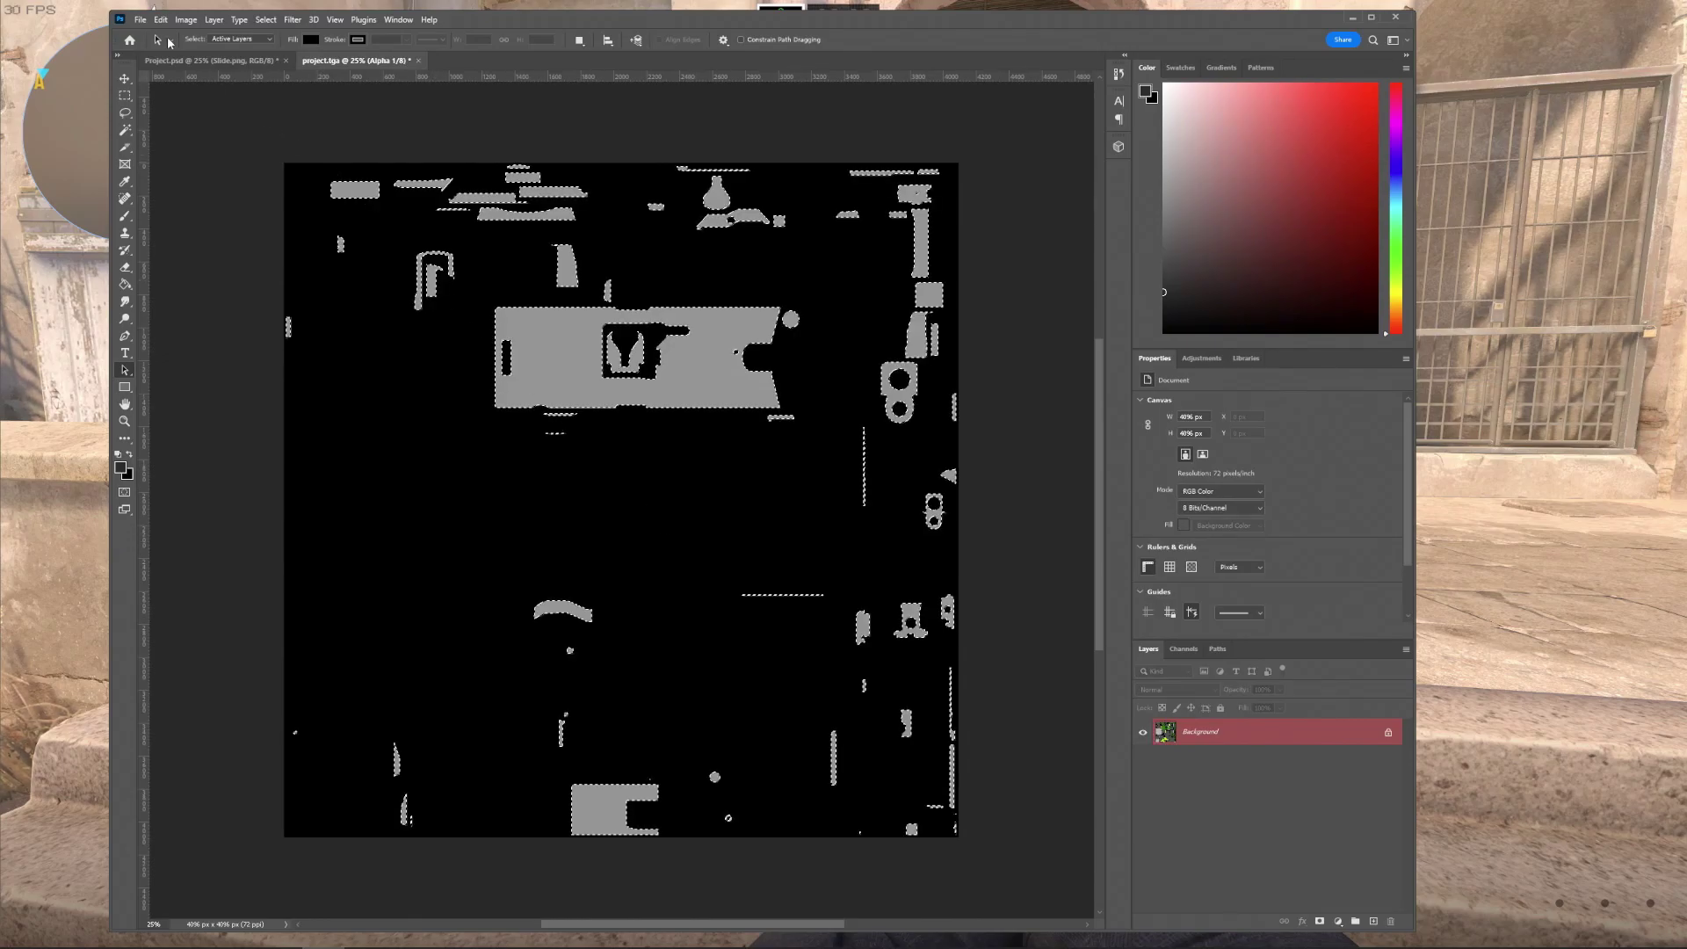
left_click(139, 19)
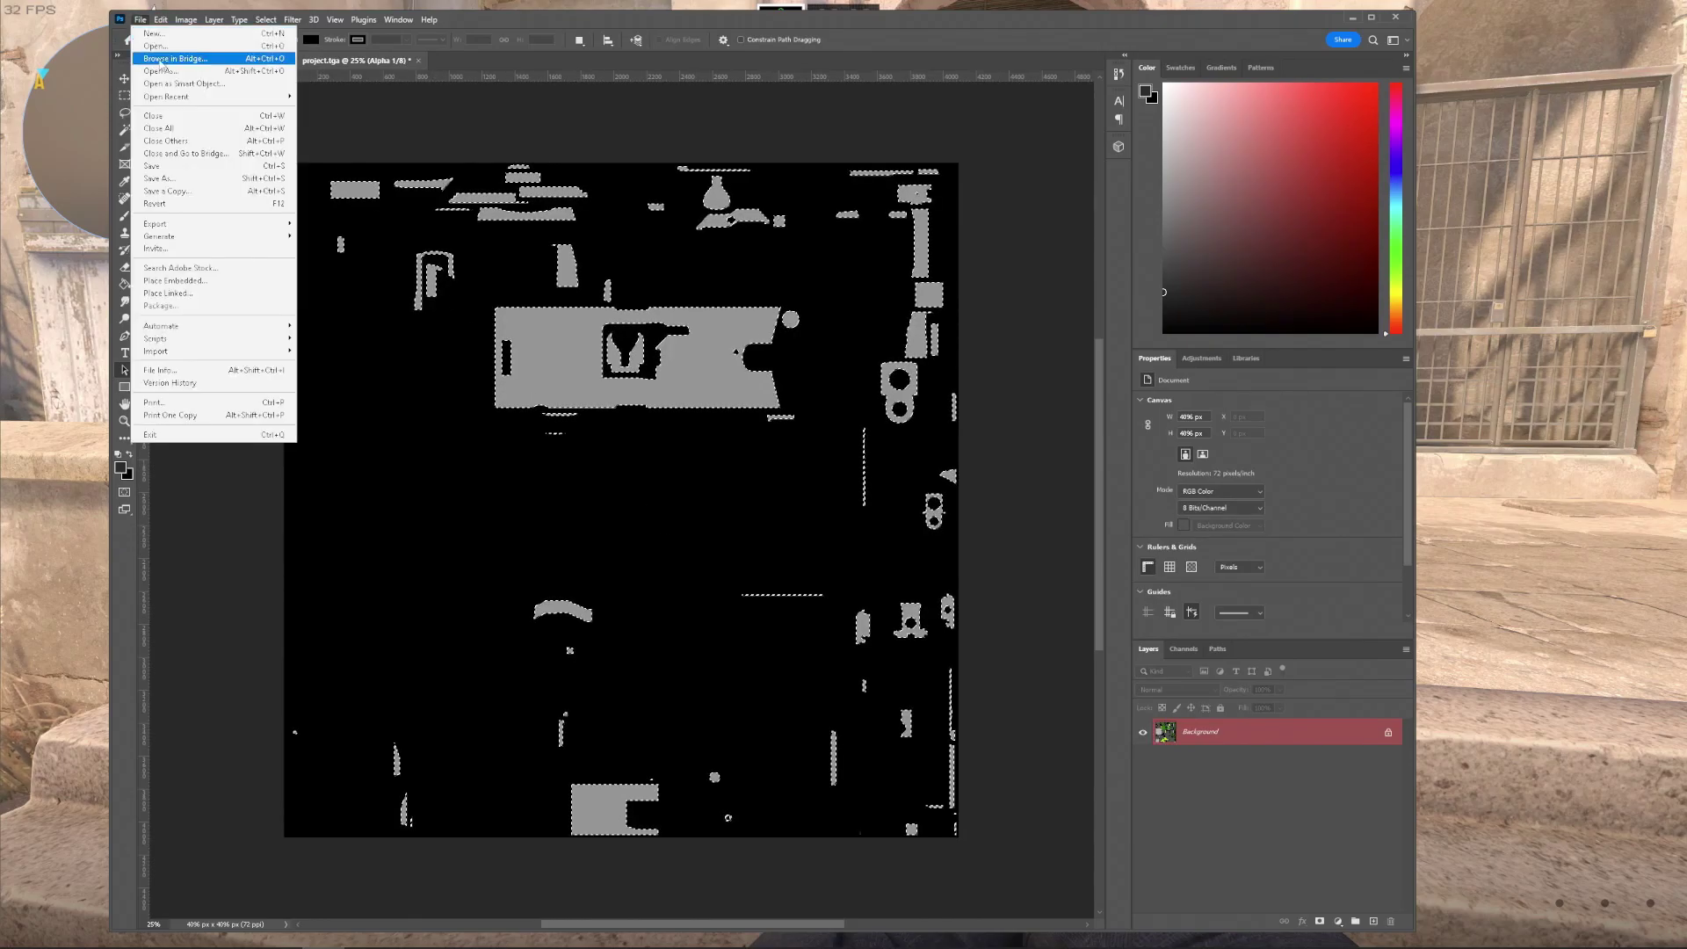
left_click(158, 165)
Switch to the Counter-Strike 2 Workshop Item Editor and preview the video paint kit, followed by the video2 Custom Paint Job kit.
mouse_move(1049, 936)
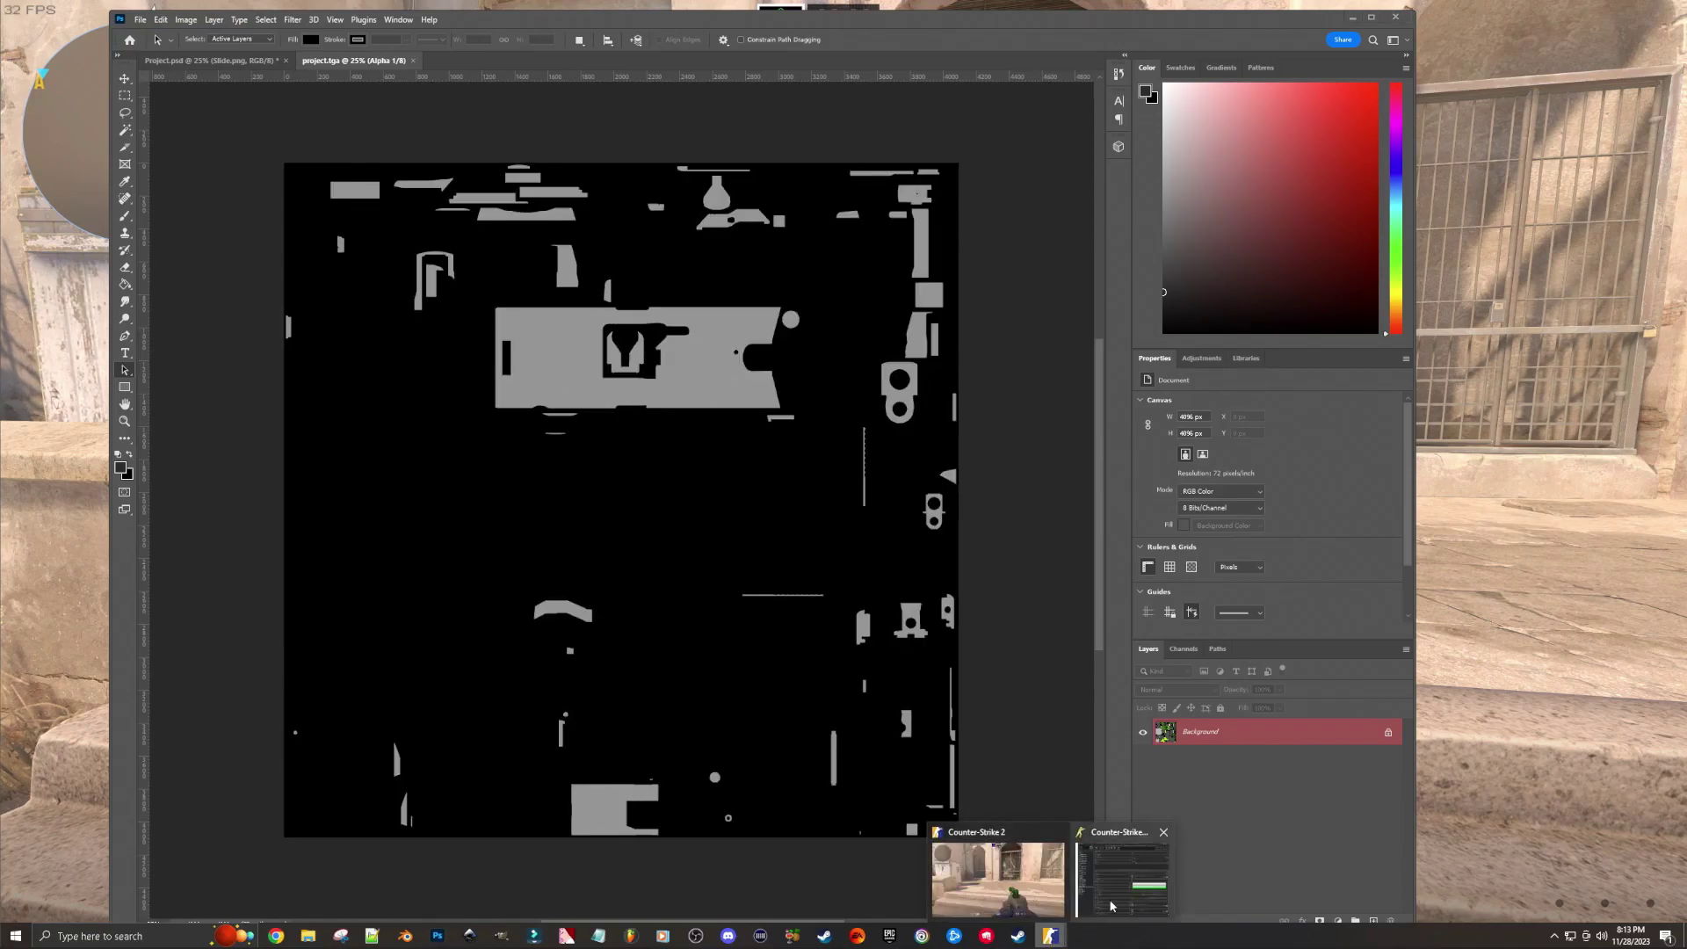
left_click(1123, 870)
left_click(874, 162)
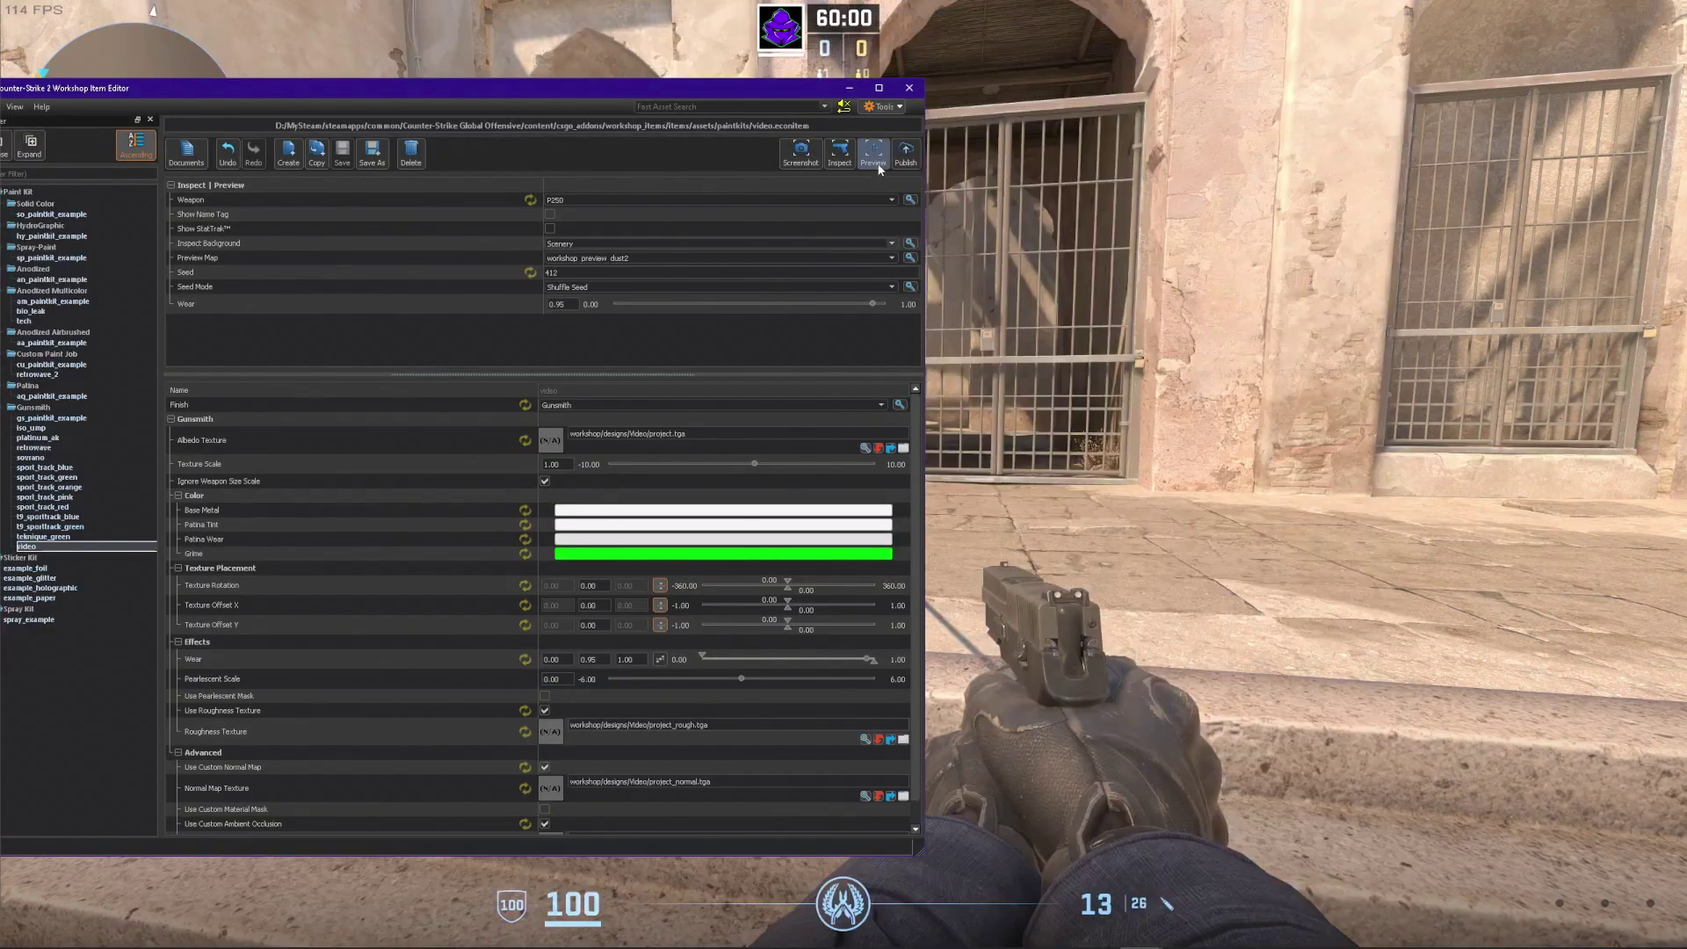
left_click(1257, 583)
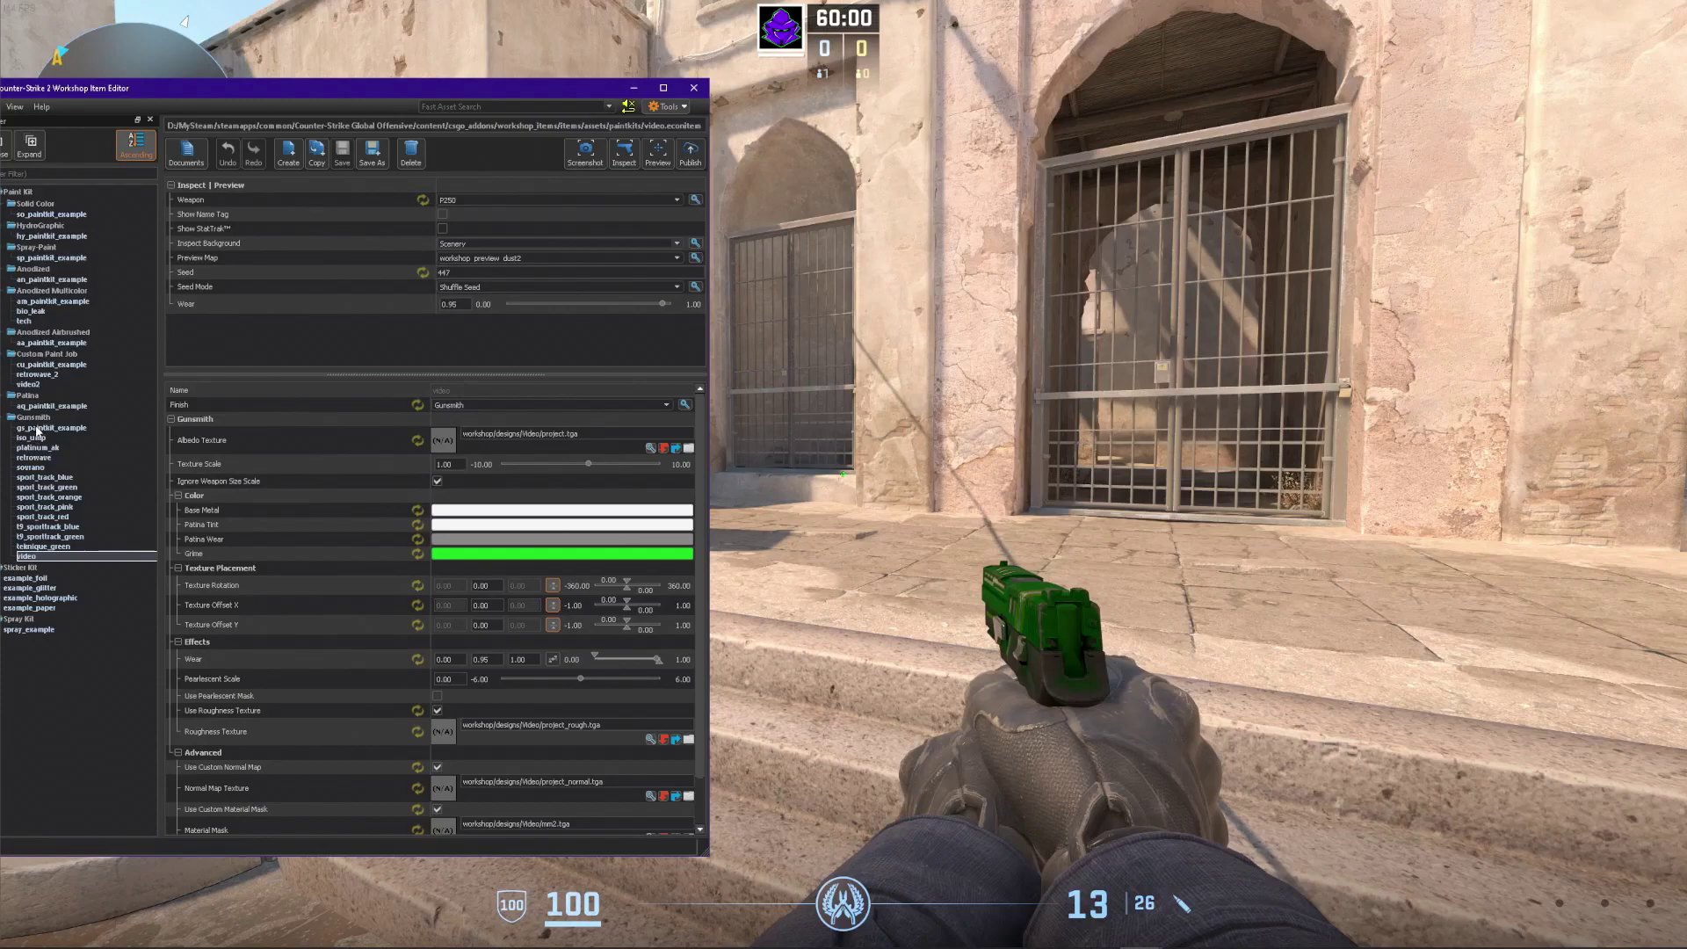
left_click(35, 387)
left_click(657, 157)
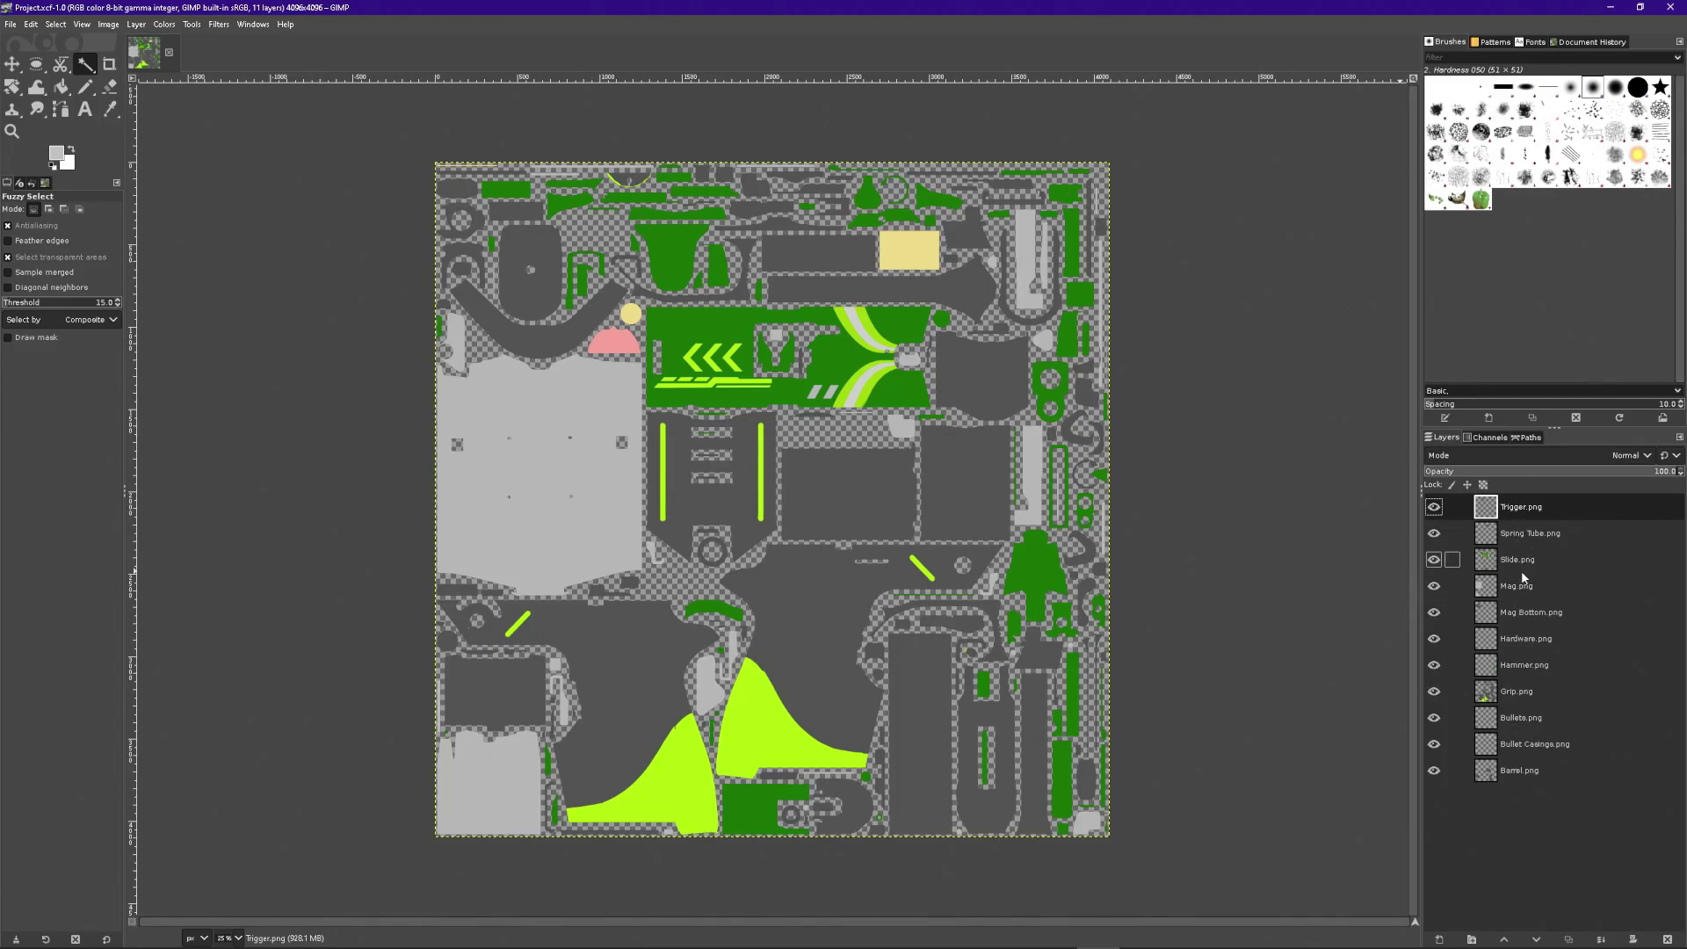
In GIMP's Project.xcf, create a new layer from the visible image and add a white (full opacity) layer mask to it.
right_click(1528, 509)
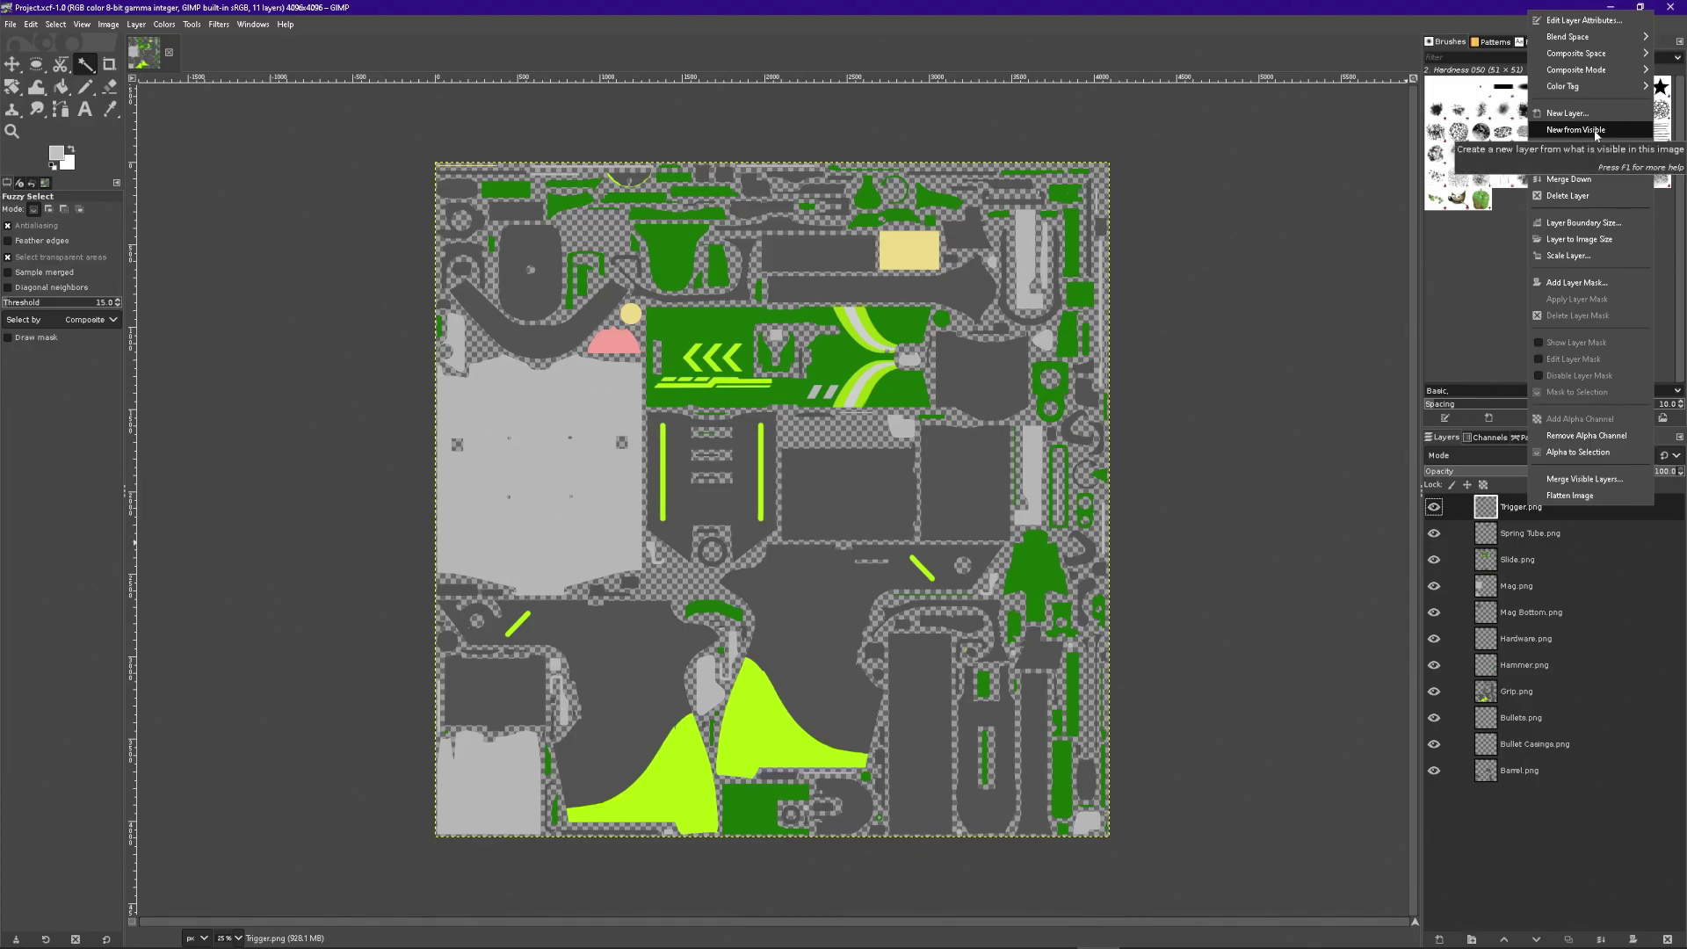
left_click(1580, 130)
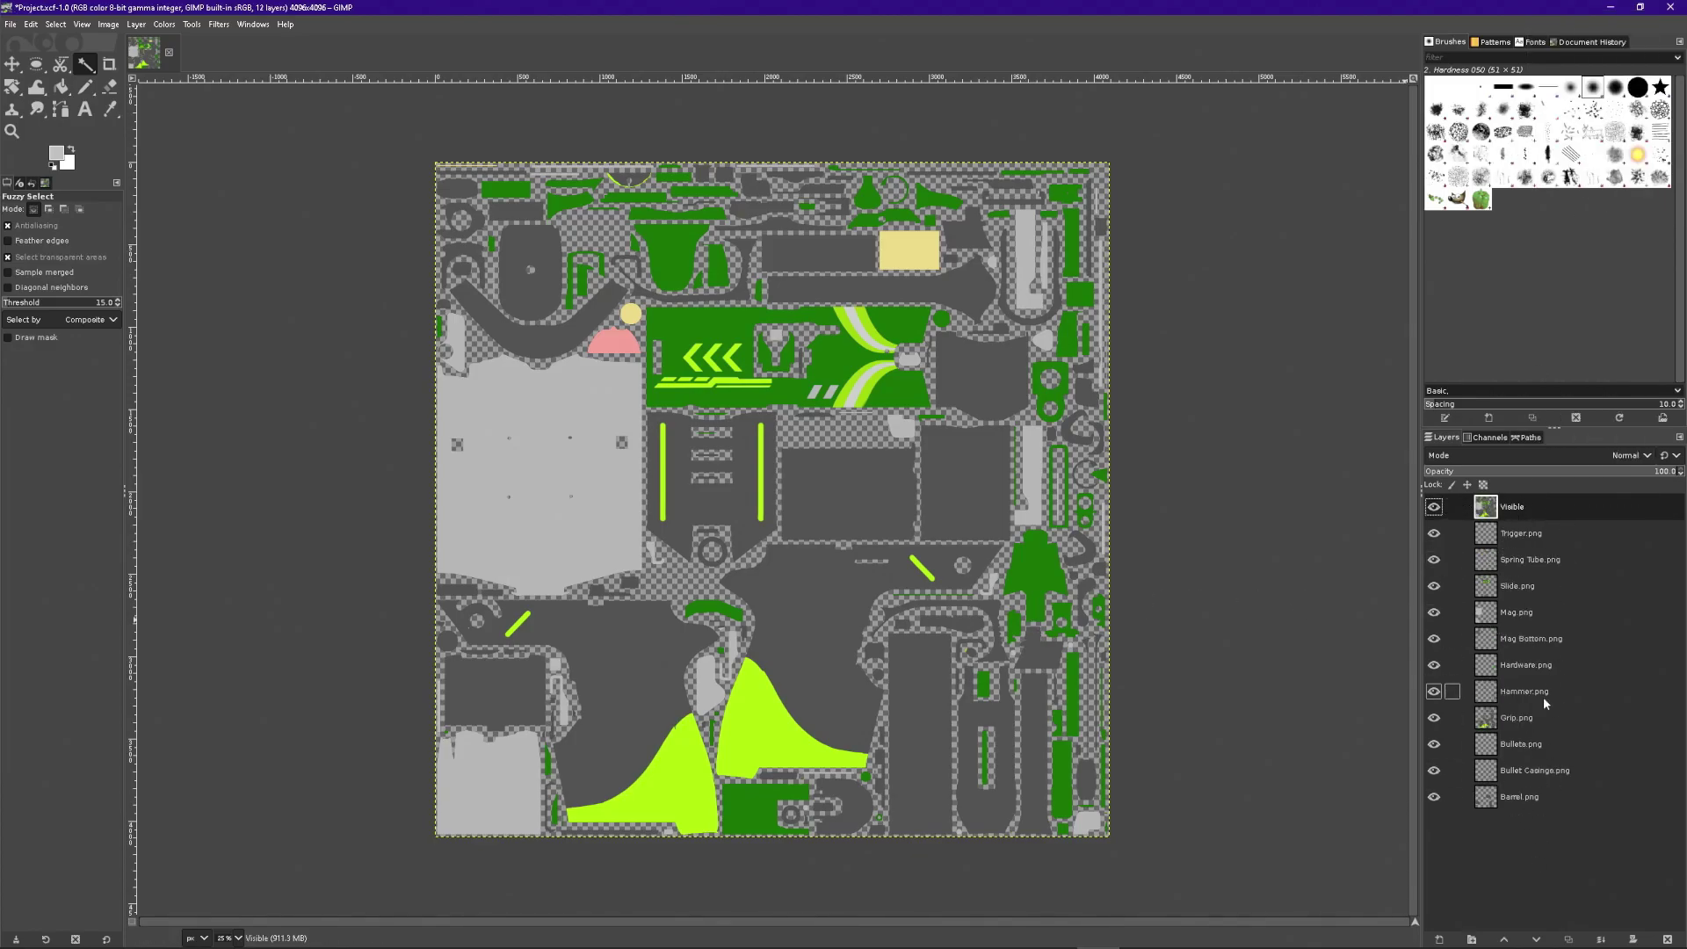
right_click(1525, 512)
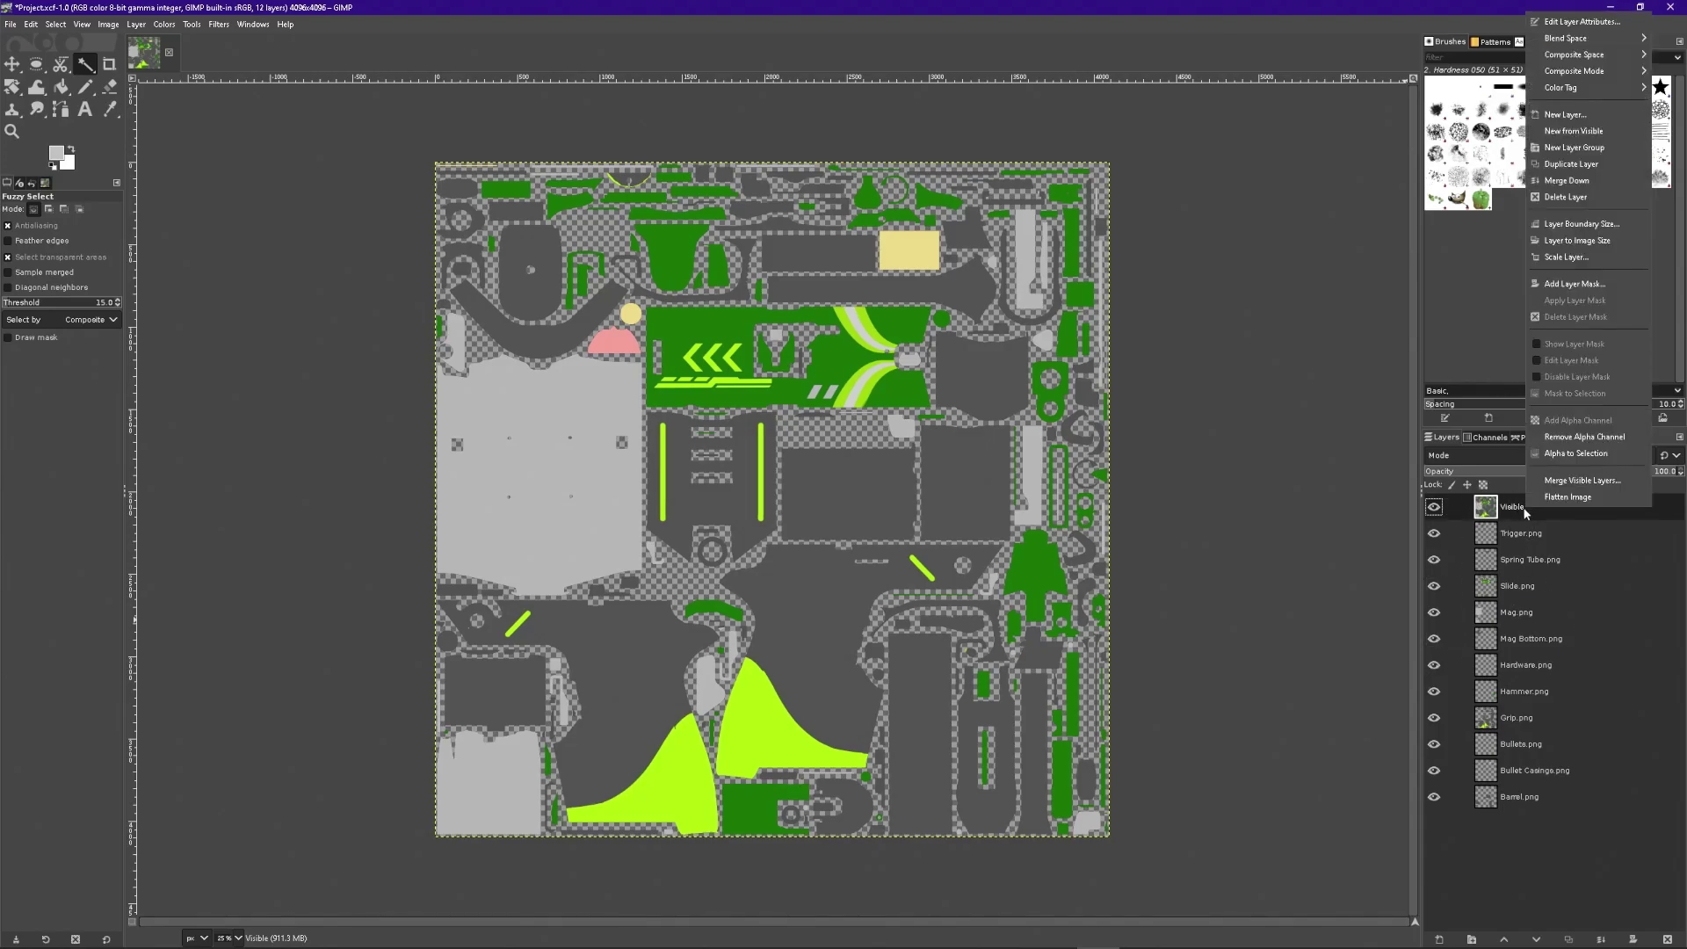
left_click(1573, 283)
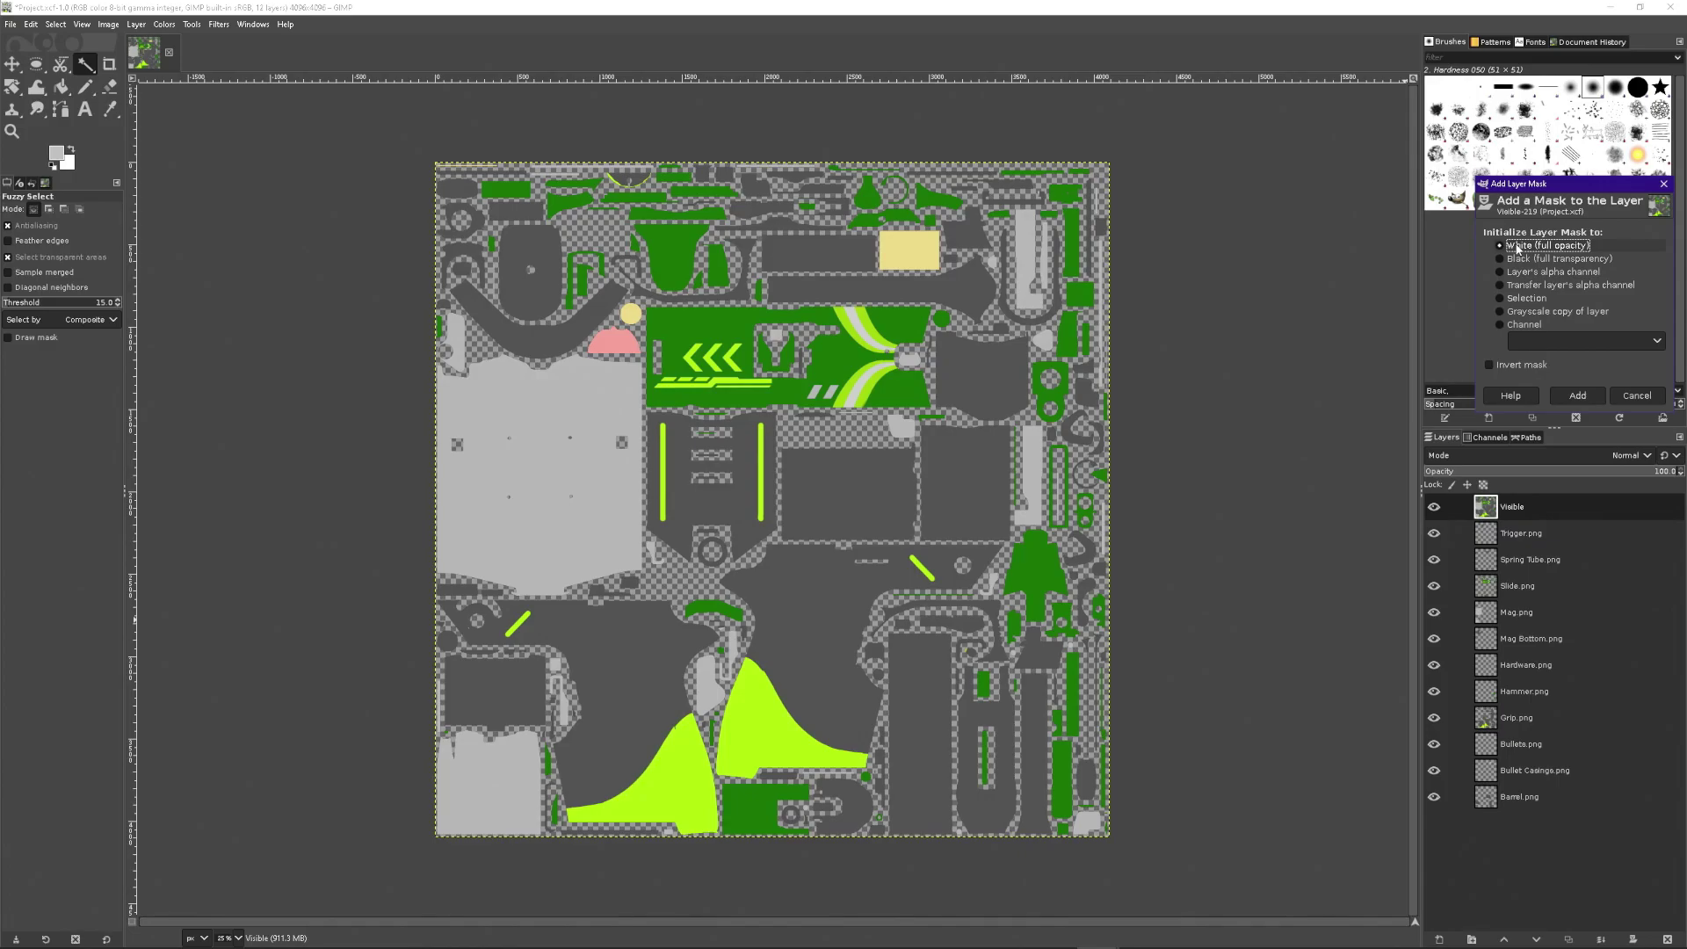
left_click(1577, 396)
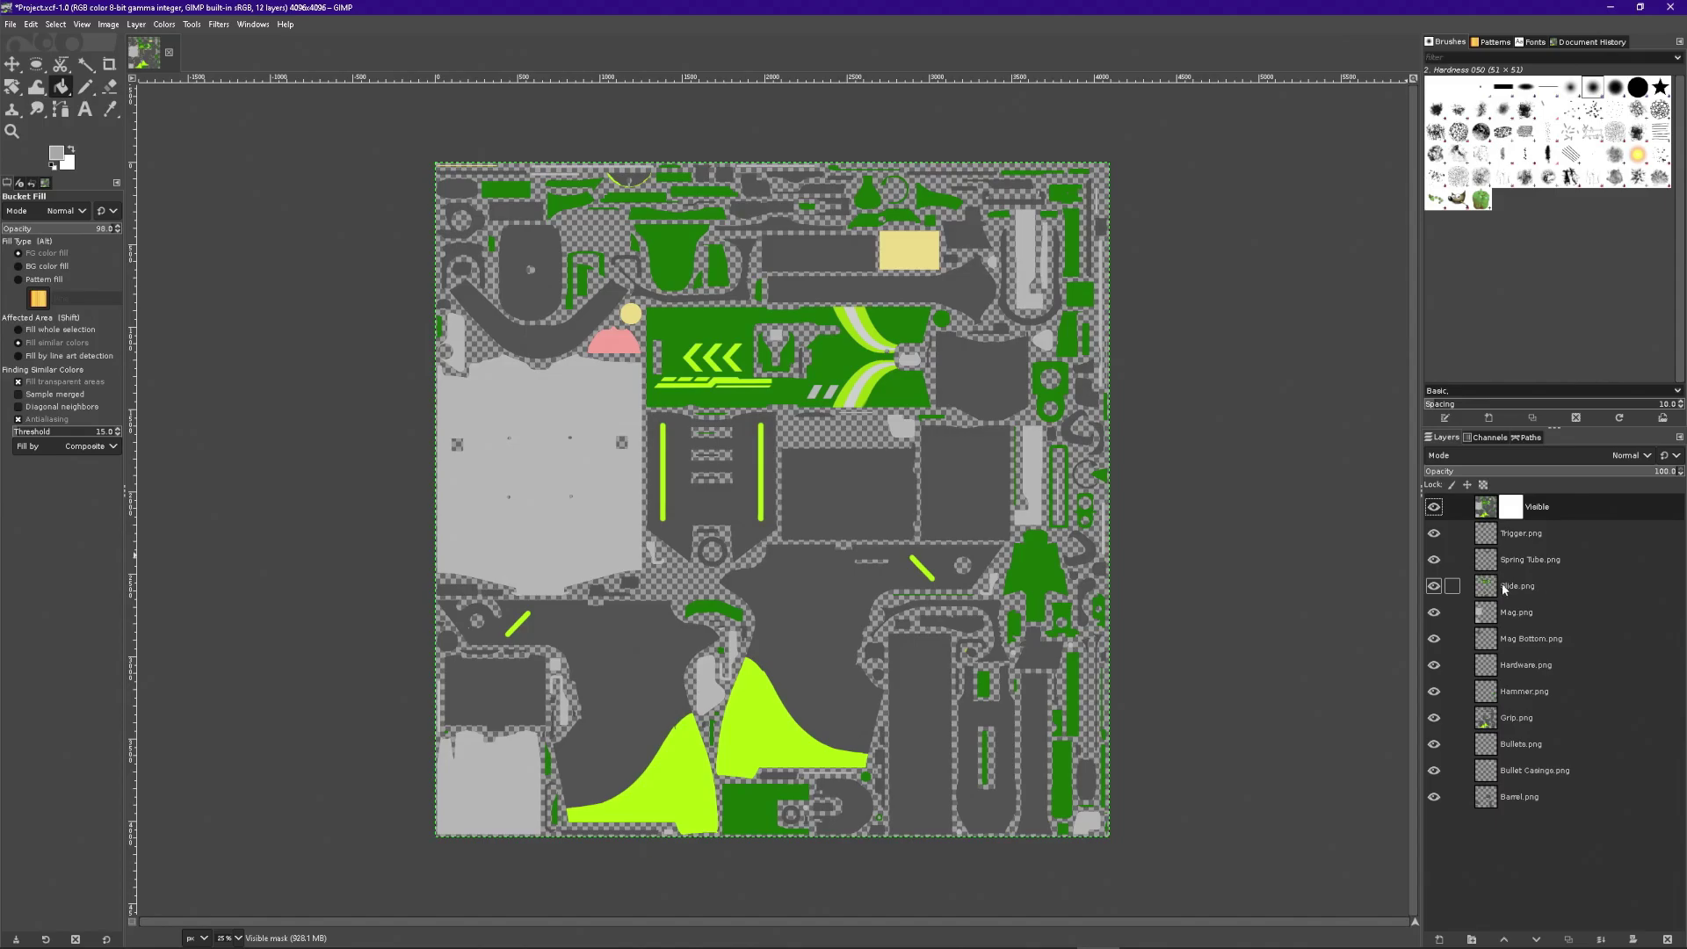
Hide the Visible layer and every part layer except Slide.png.
left_click(1434, 509)
left_click(1434, 533)
left_click(1434, 559)
left_click(1434, 611)
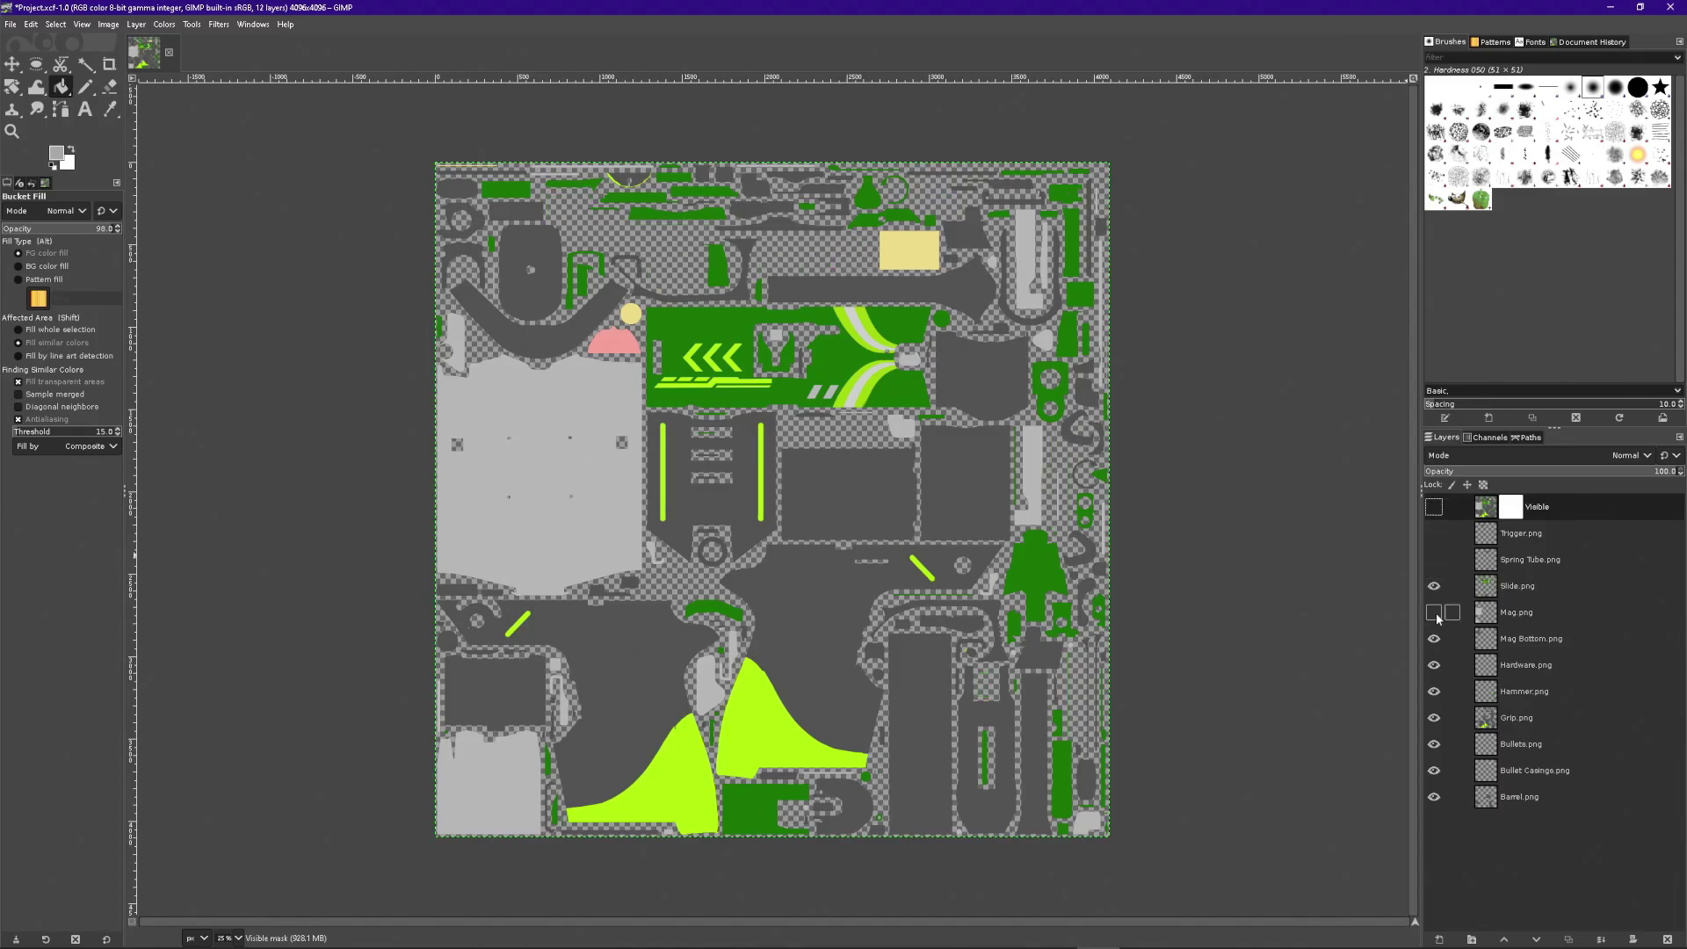
left_click(1433, 638)
left_click(1434, 664)
left_click(1434, 691)
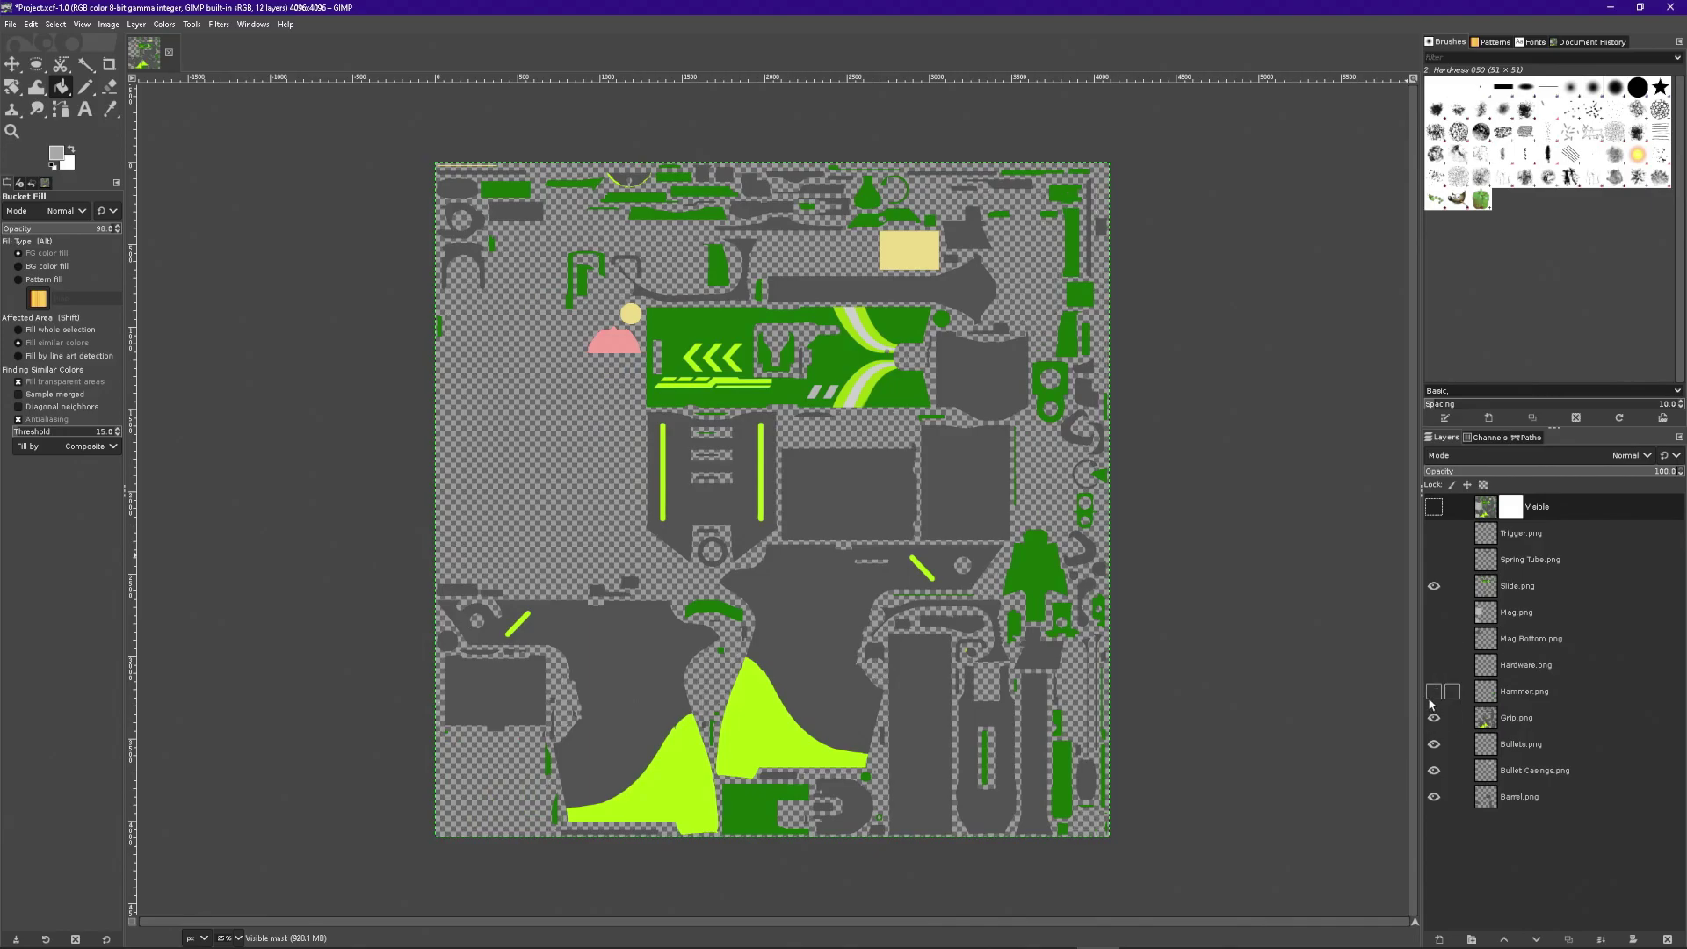
left_click(1433, 716)
left_click(1434, 743)
left_click(1433, 770)
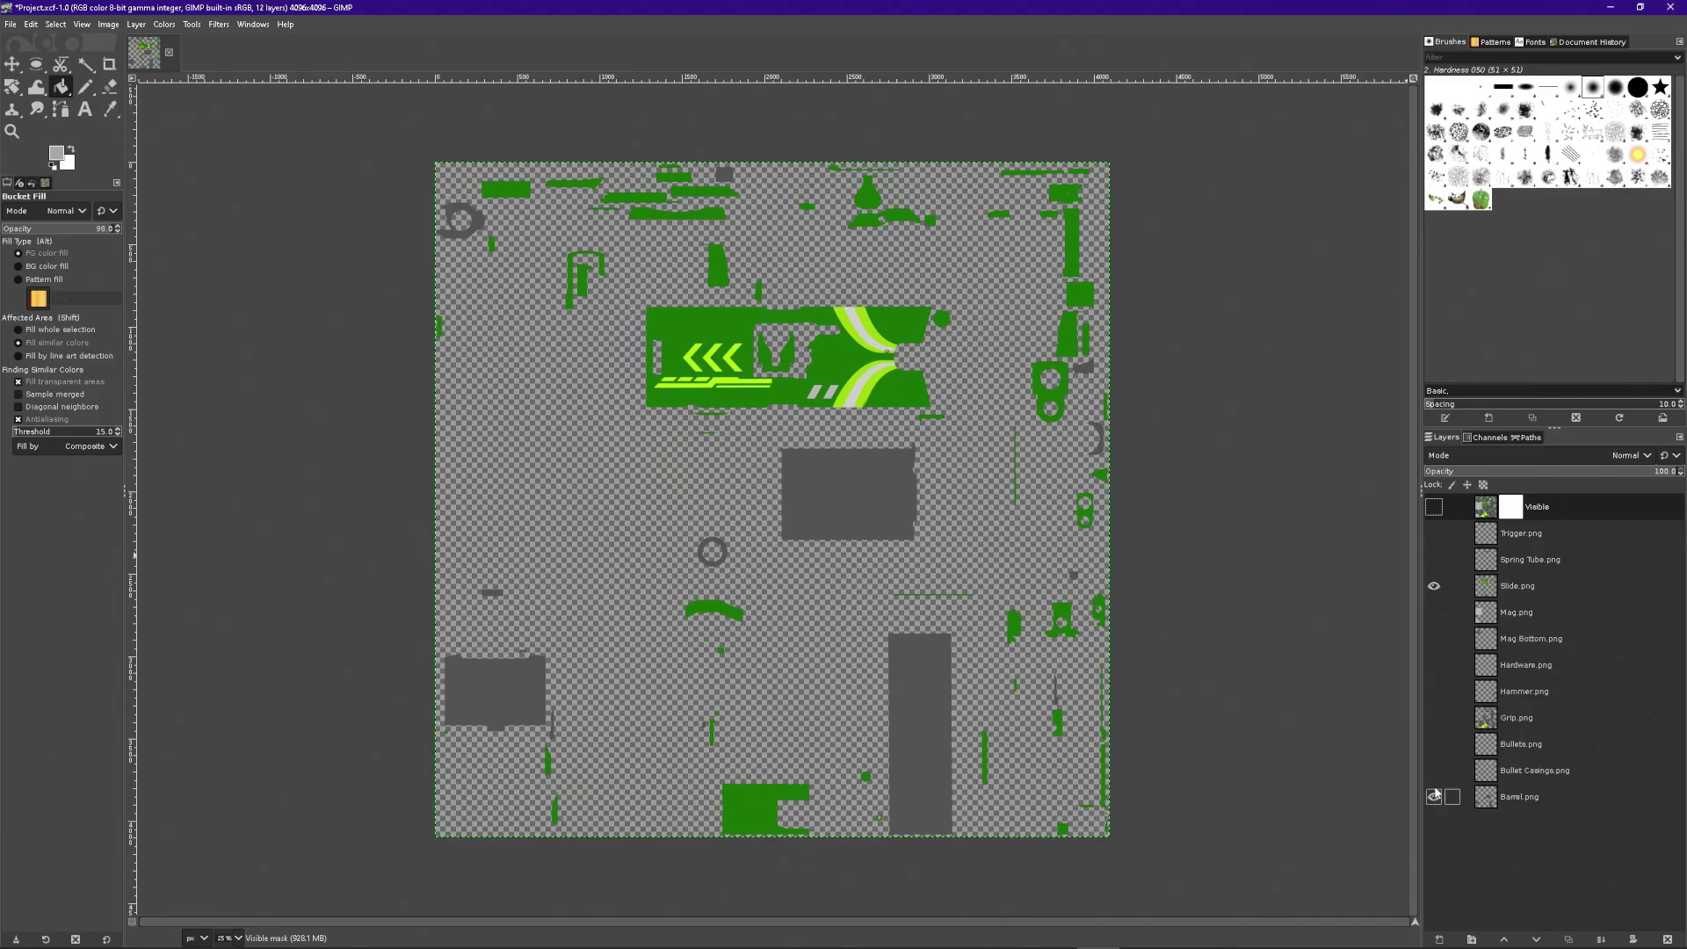
left_click(1433, 796)
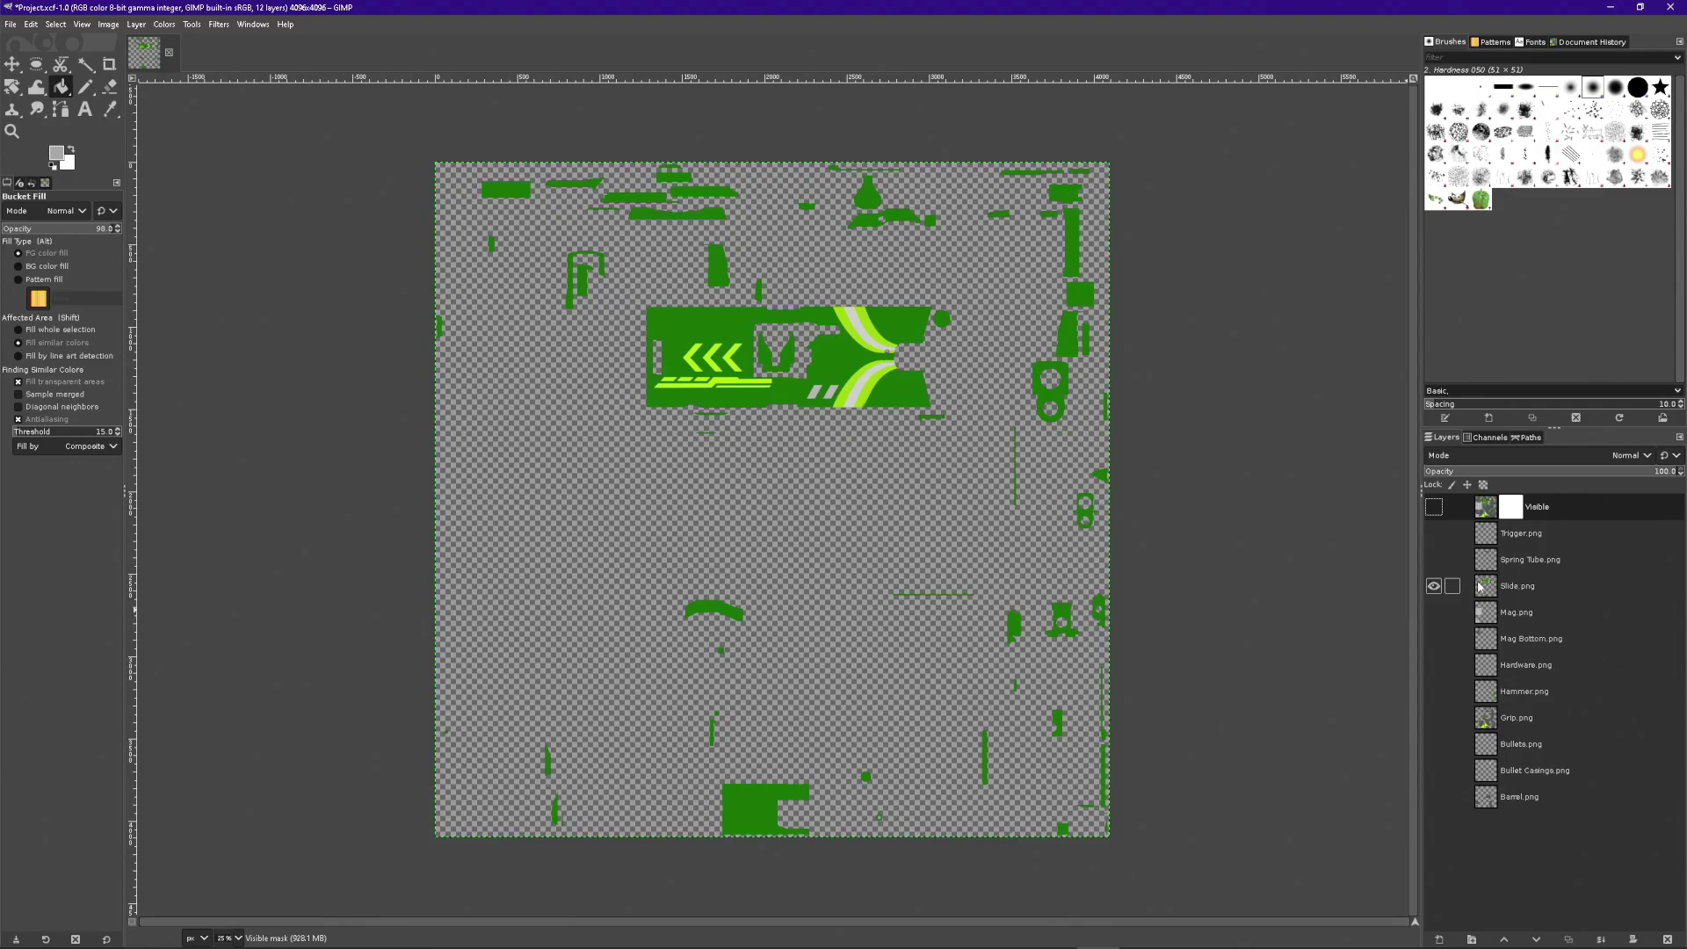
Fuzzy-select the transparent area around the Slide.png artwork, hide that layer, and make the Visible layer's mask active.
left_click(1524, 587)
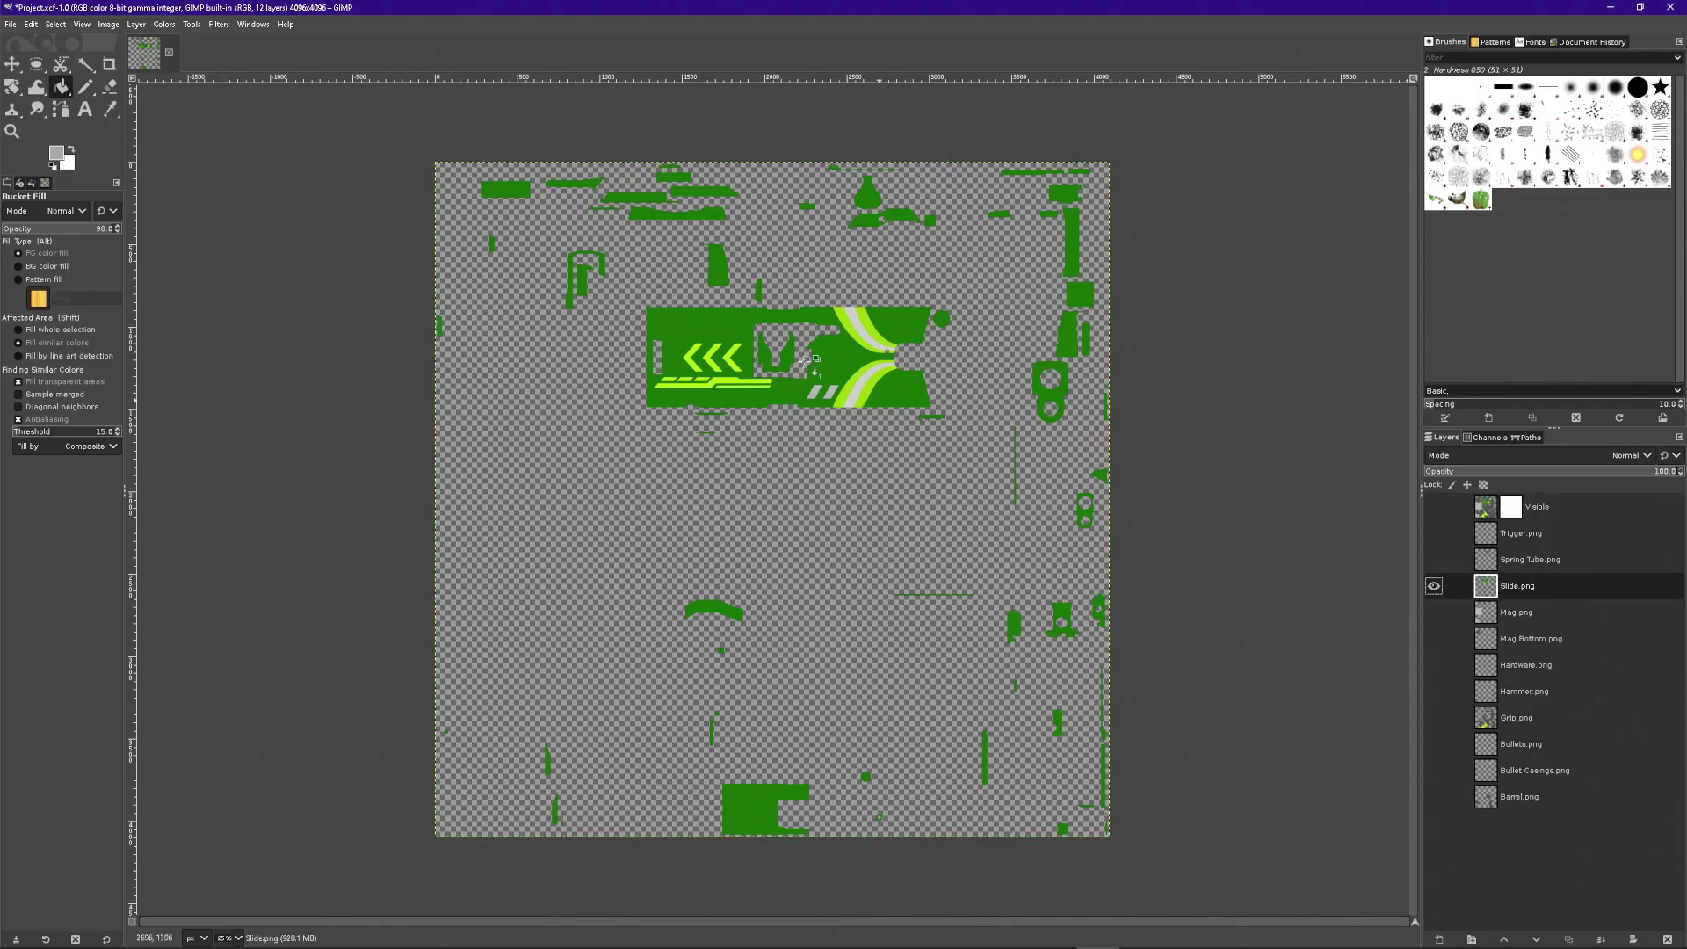
left_click(84, 65)
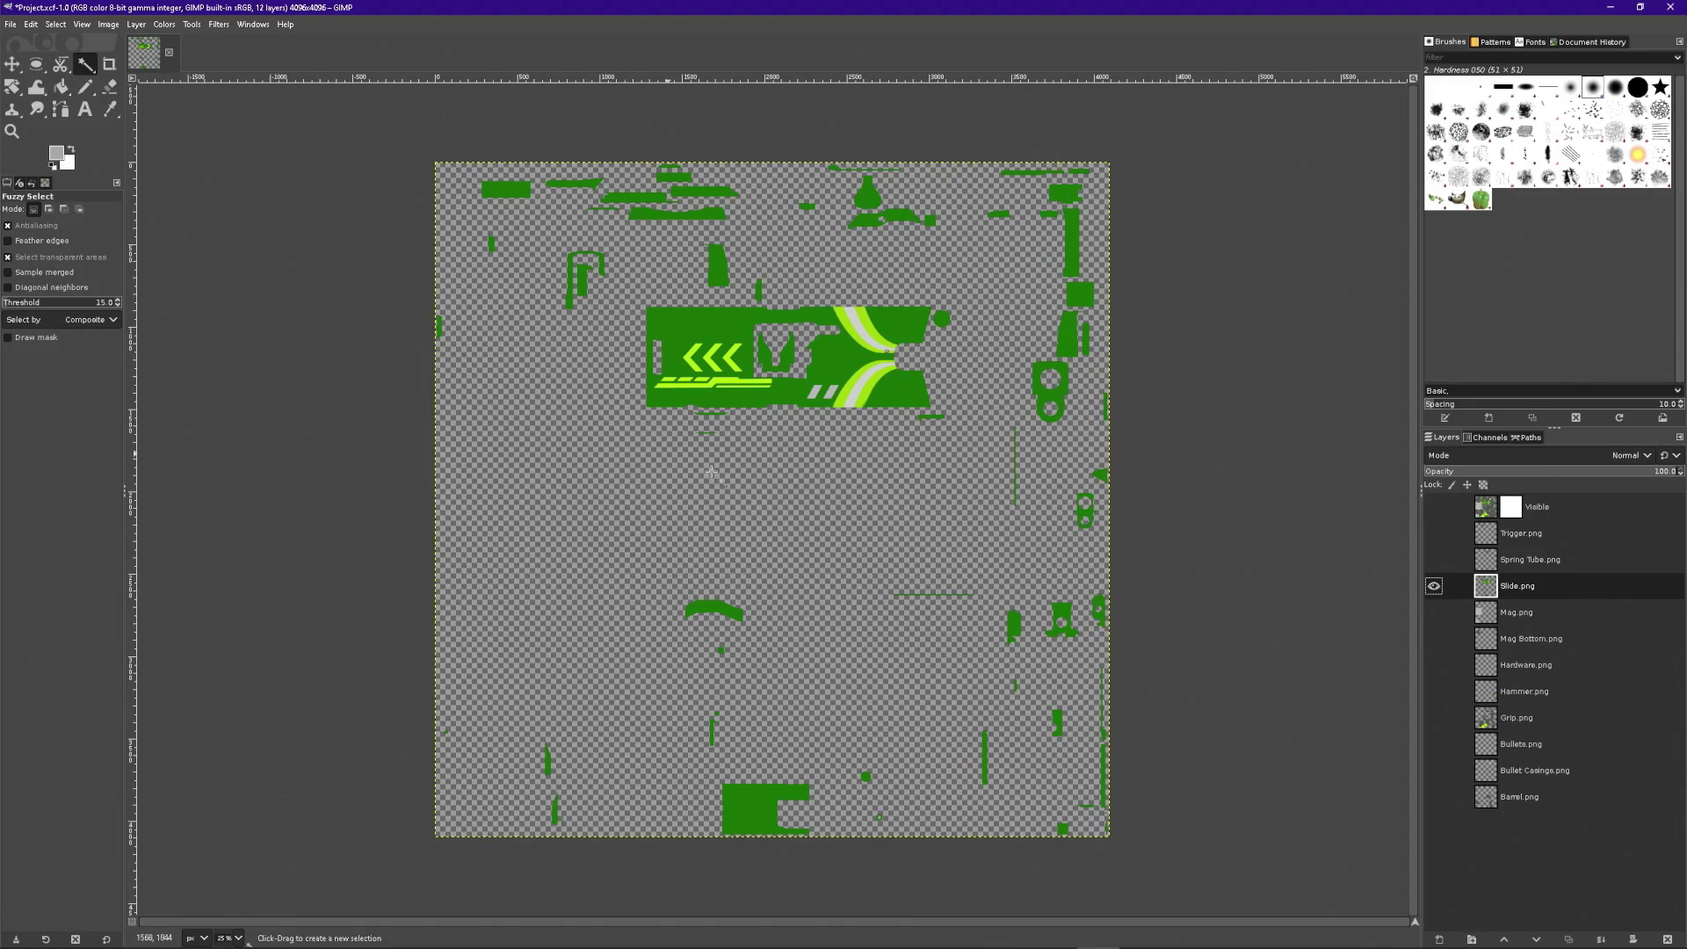
left_click(811, 474)
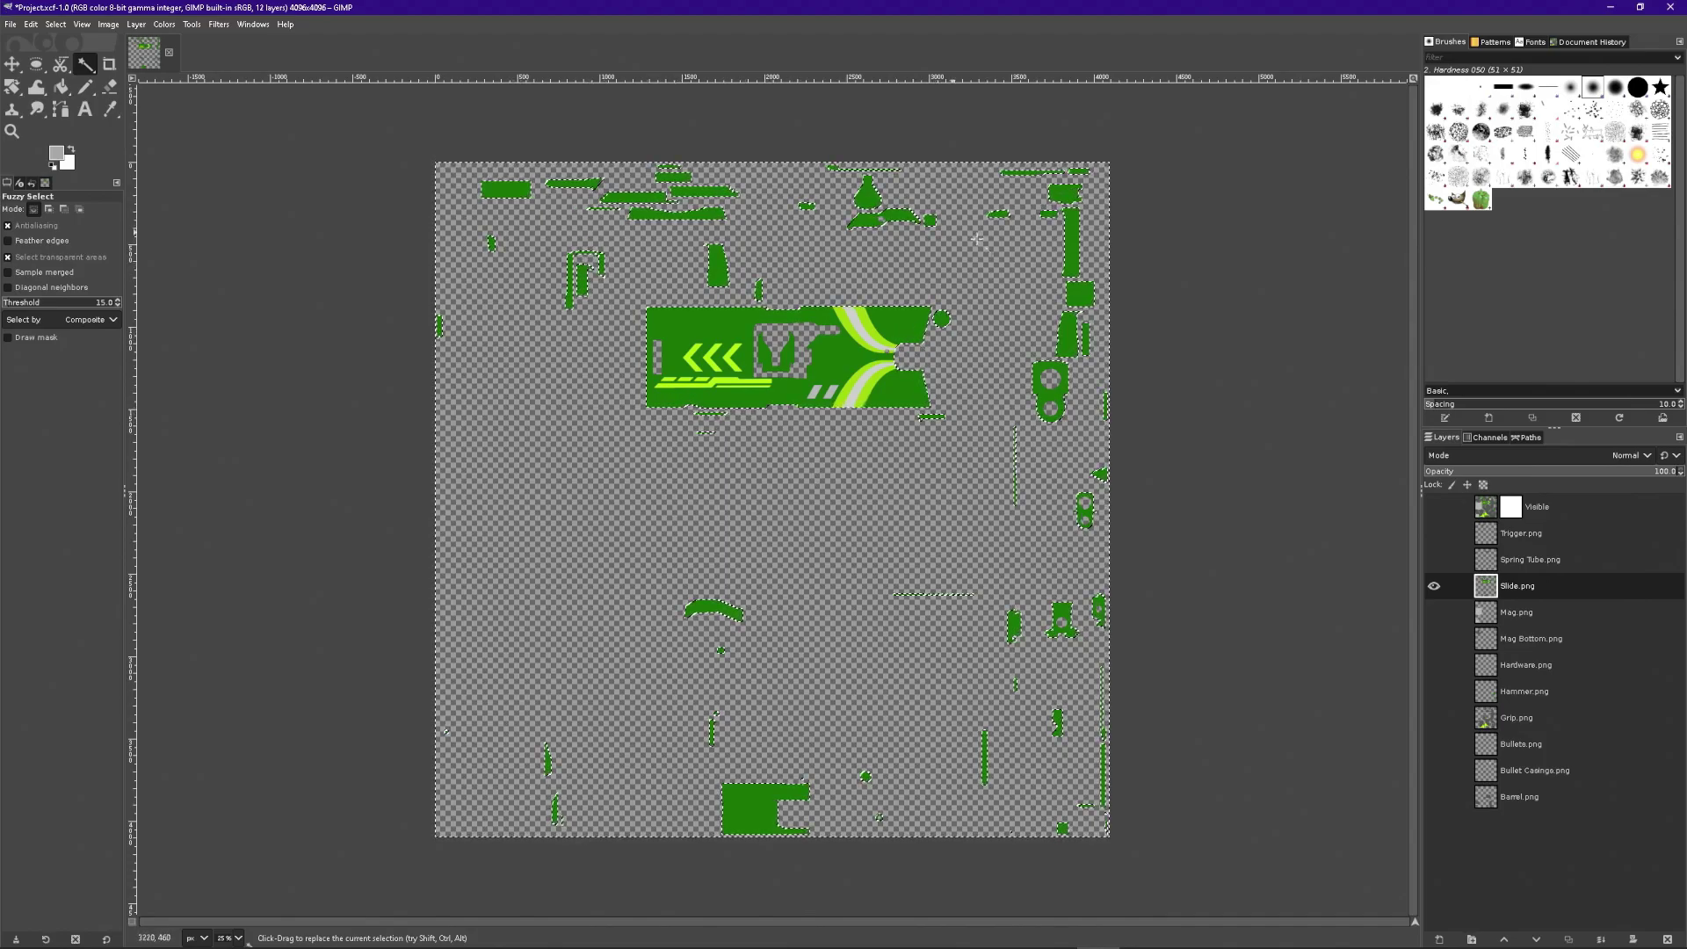
left_click(1434, 587)
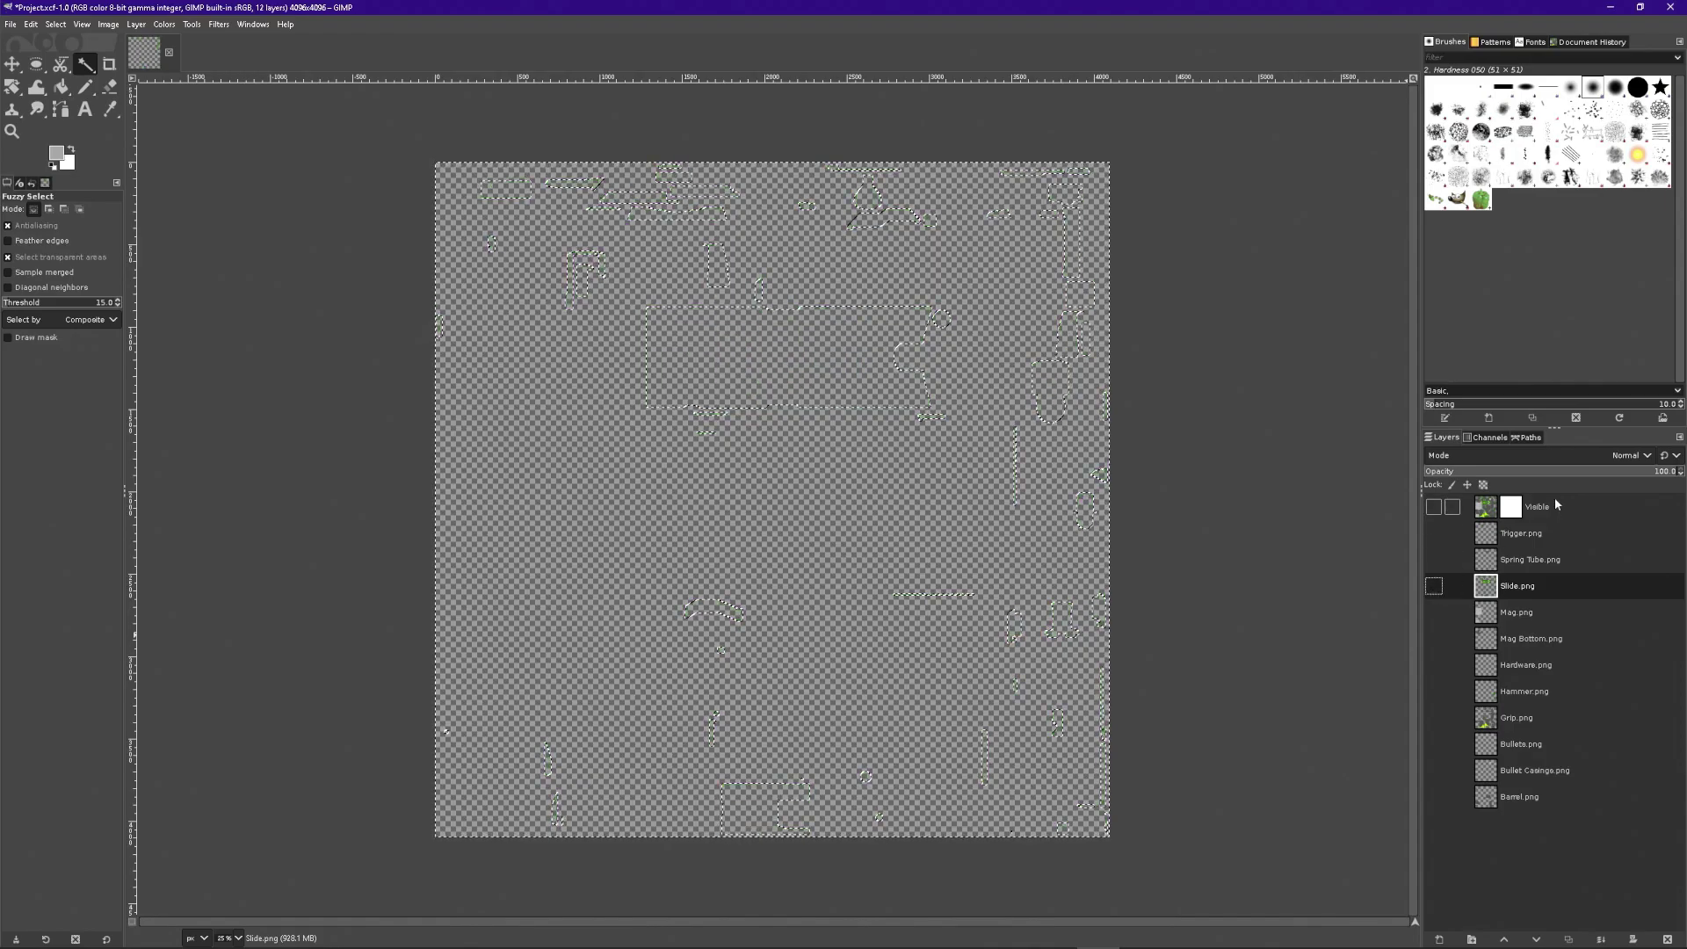
left_click(1515, 510)
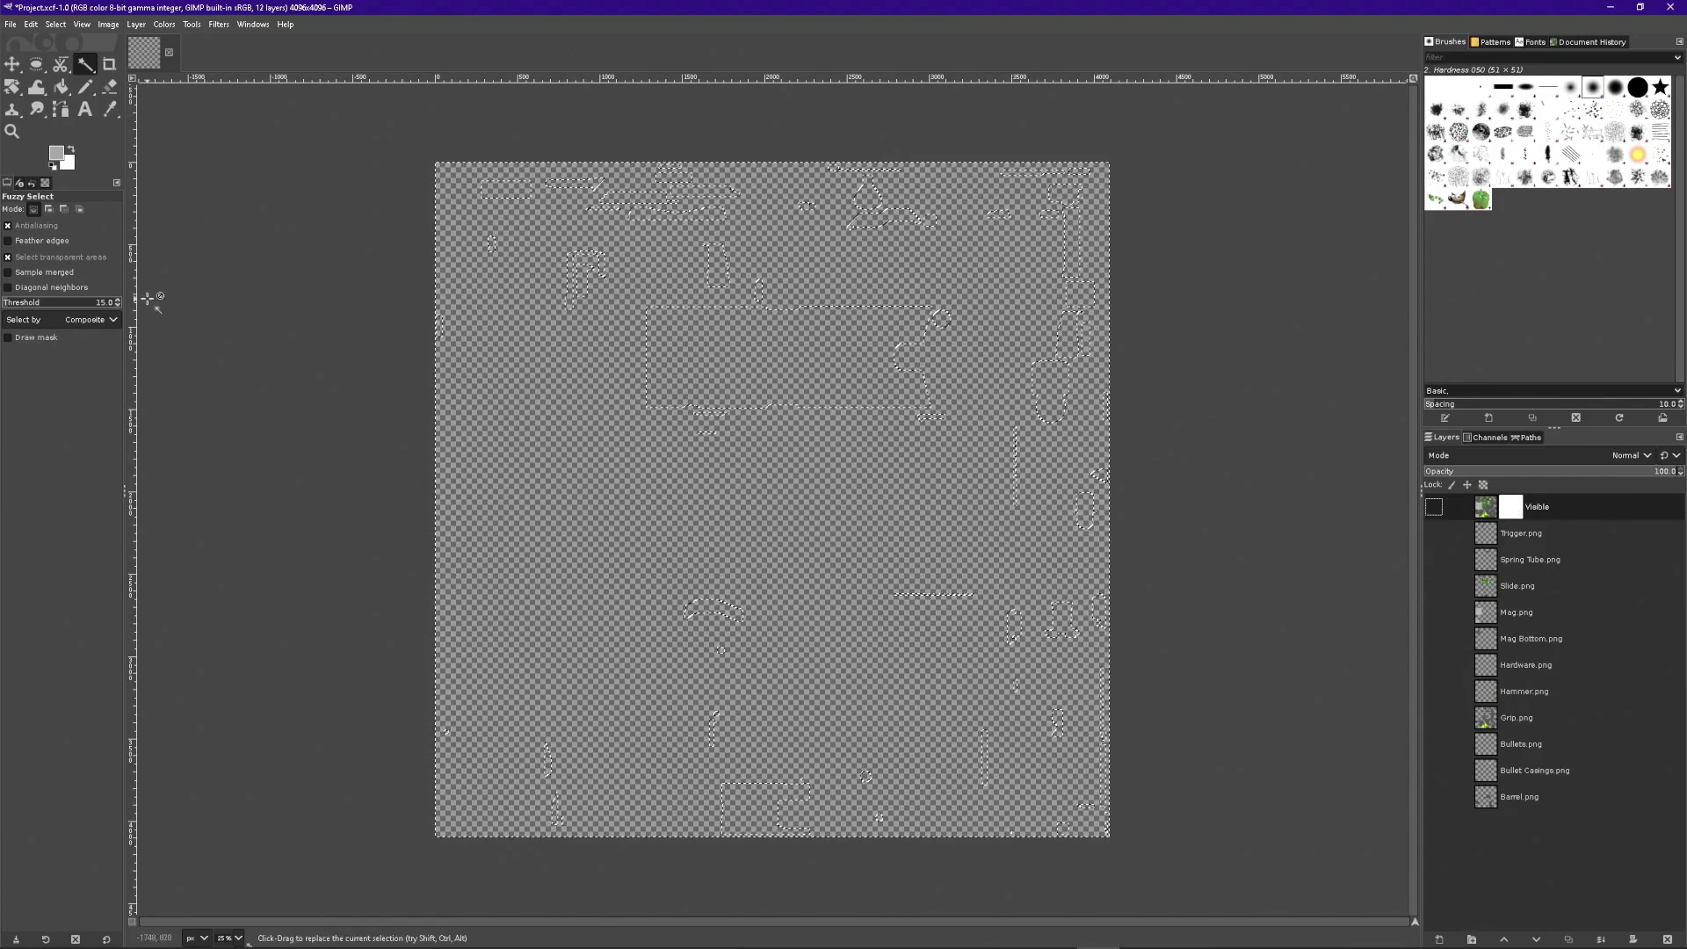
Keep a6a6a6 as the foreground color, invert the selection, and bucket-fill the slide area of the Visible layer's mask.
left_click(58, 154)
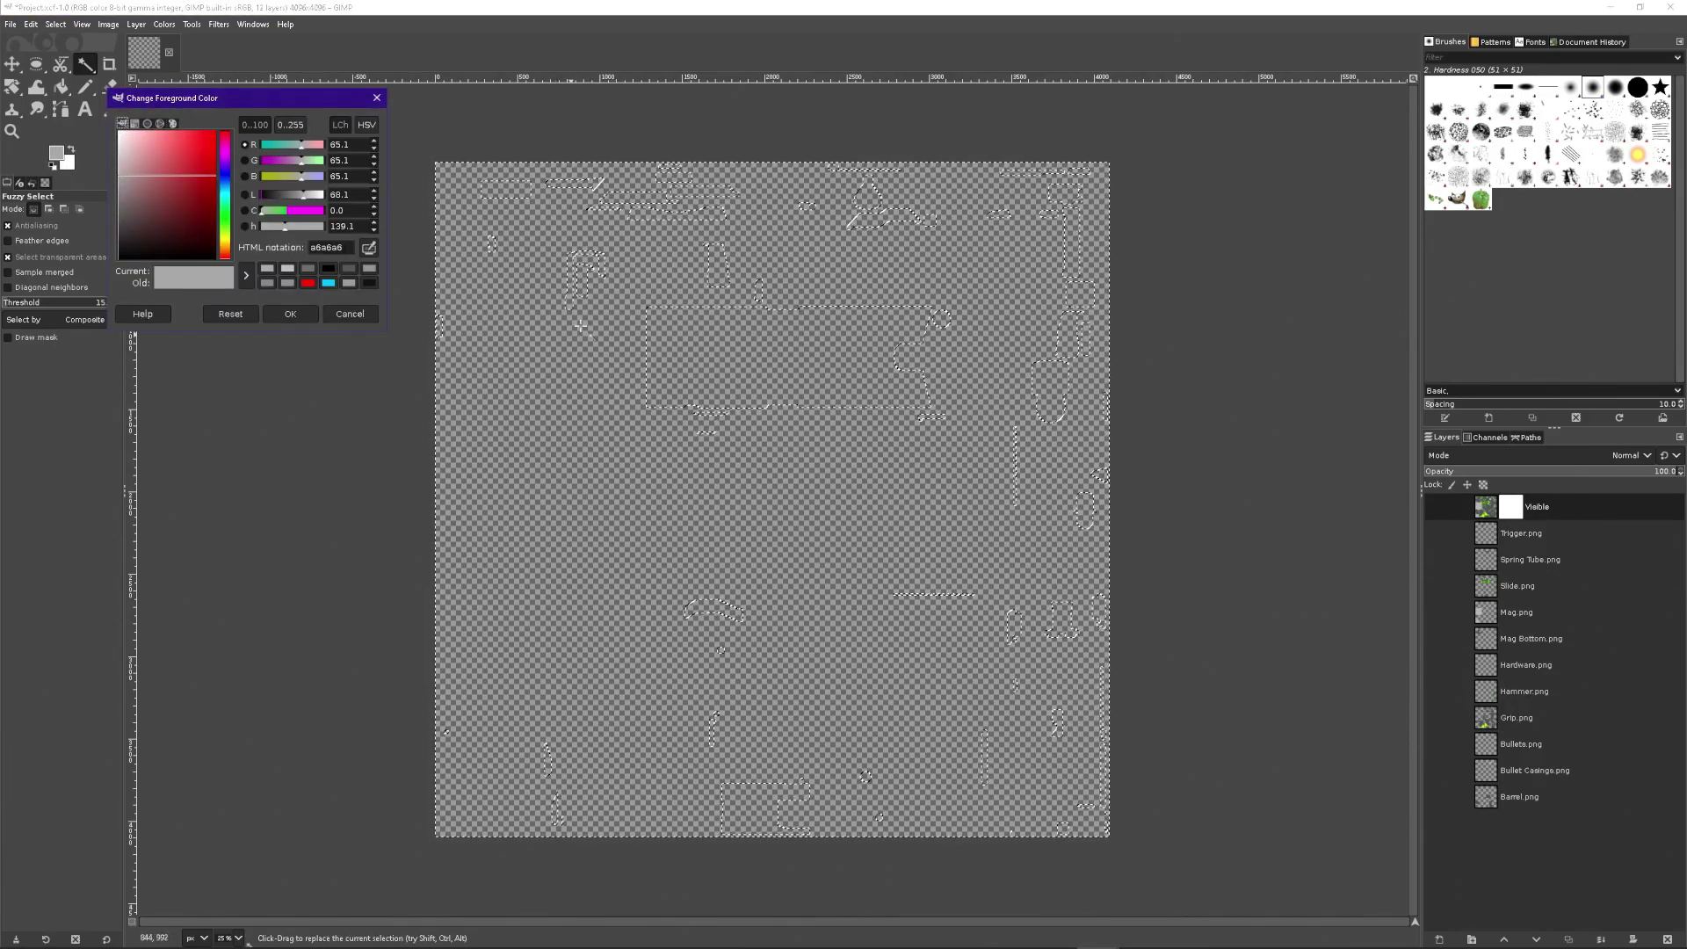
left_click(290, 315)
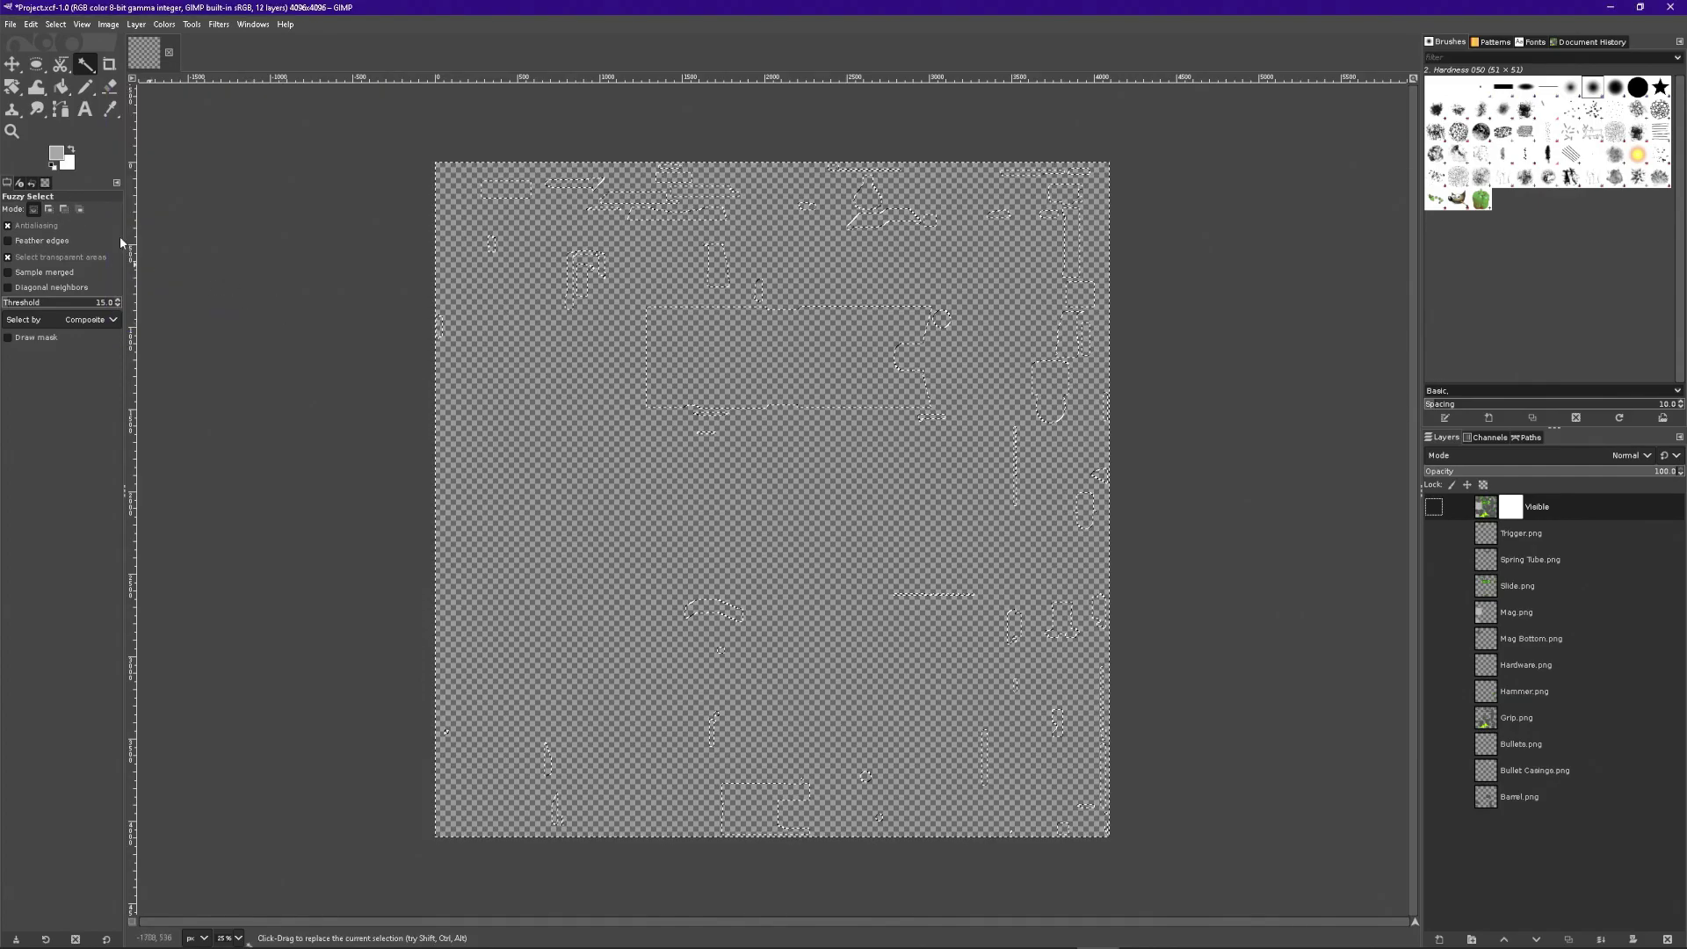
left_click(64, 89)
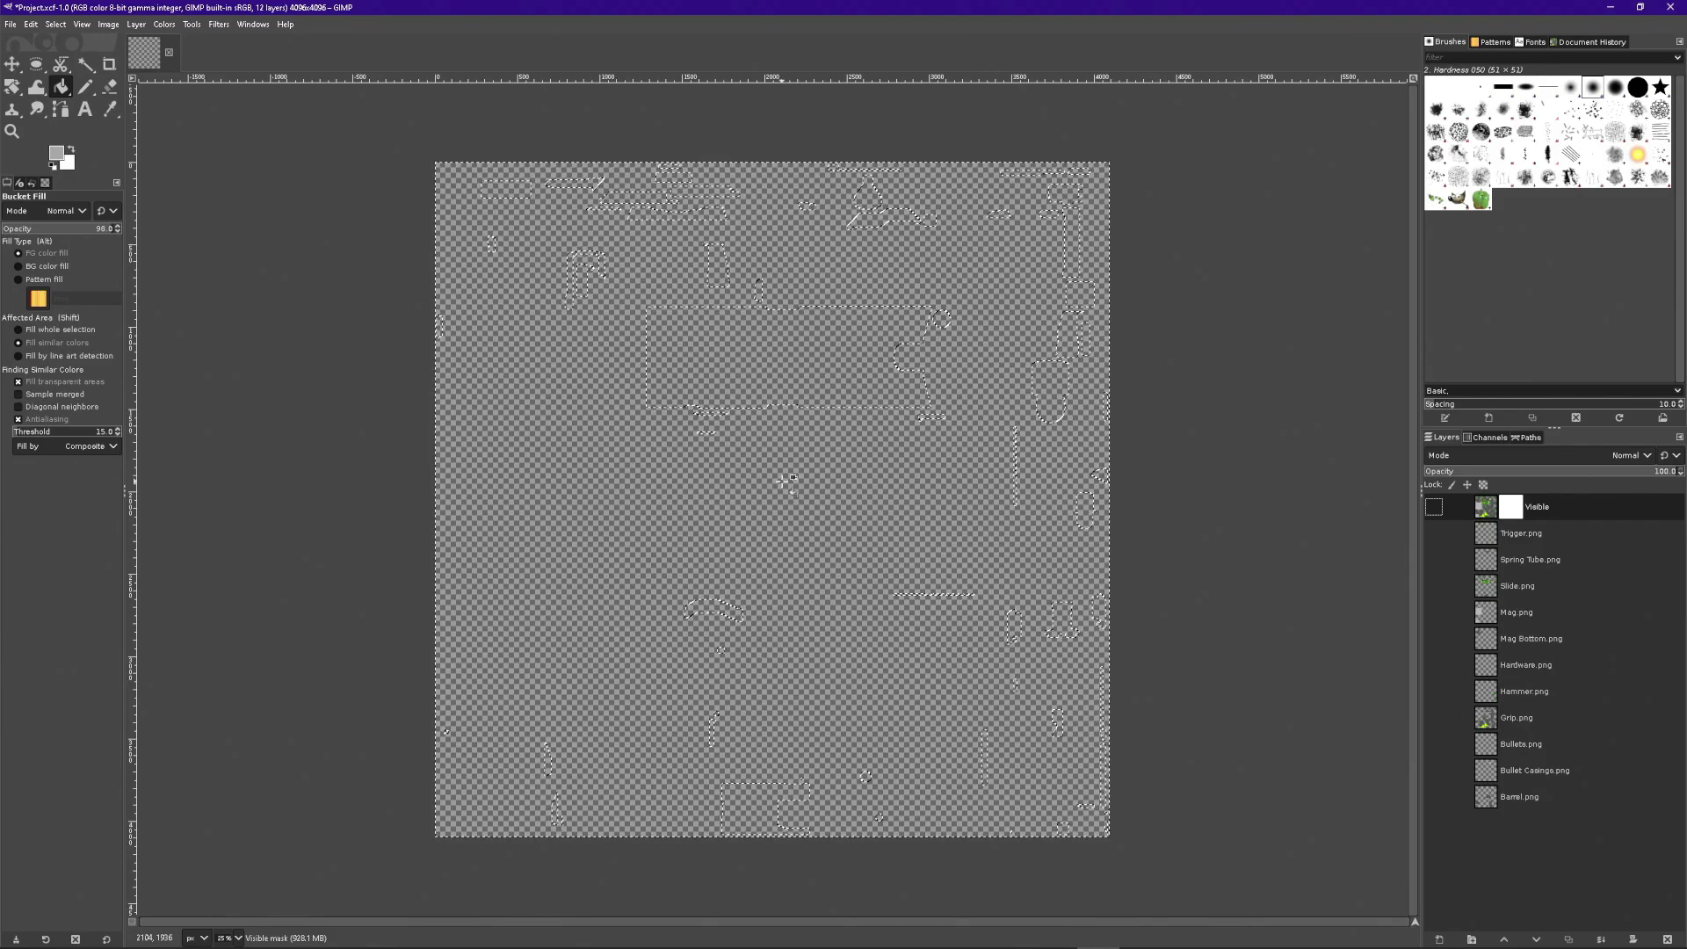
key("ctrl+i")
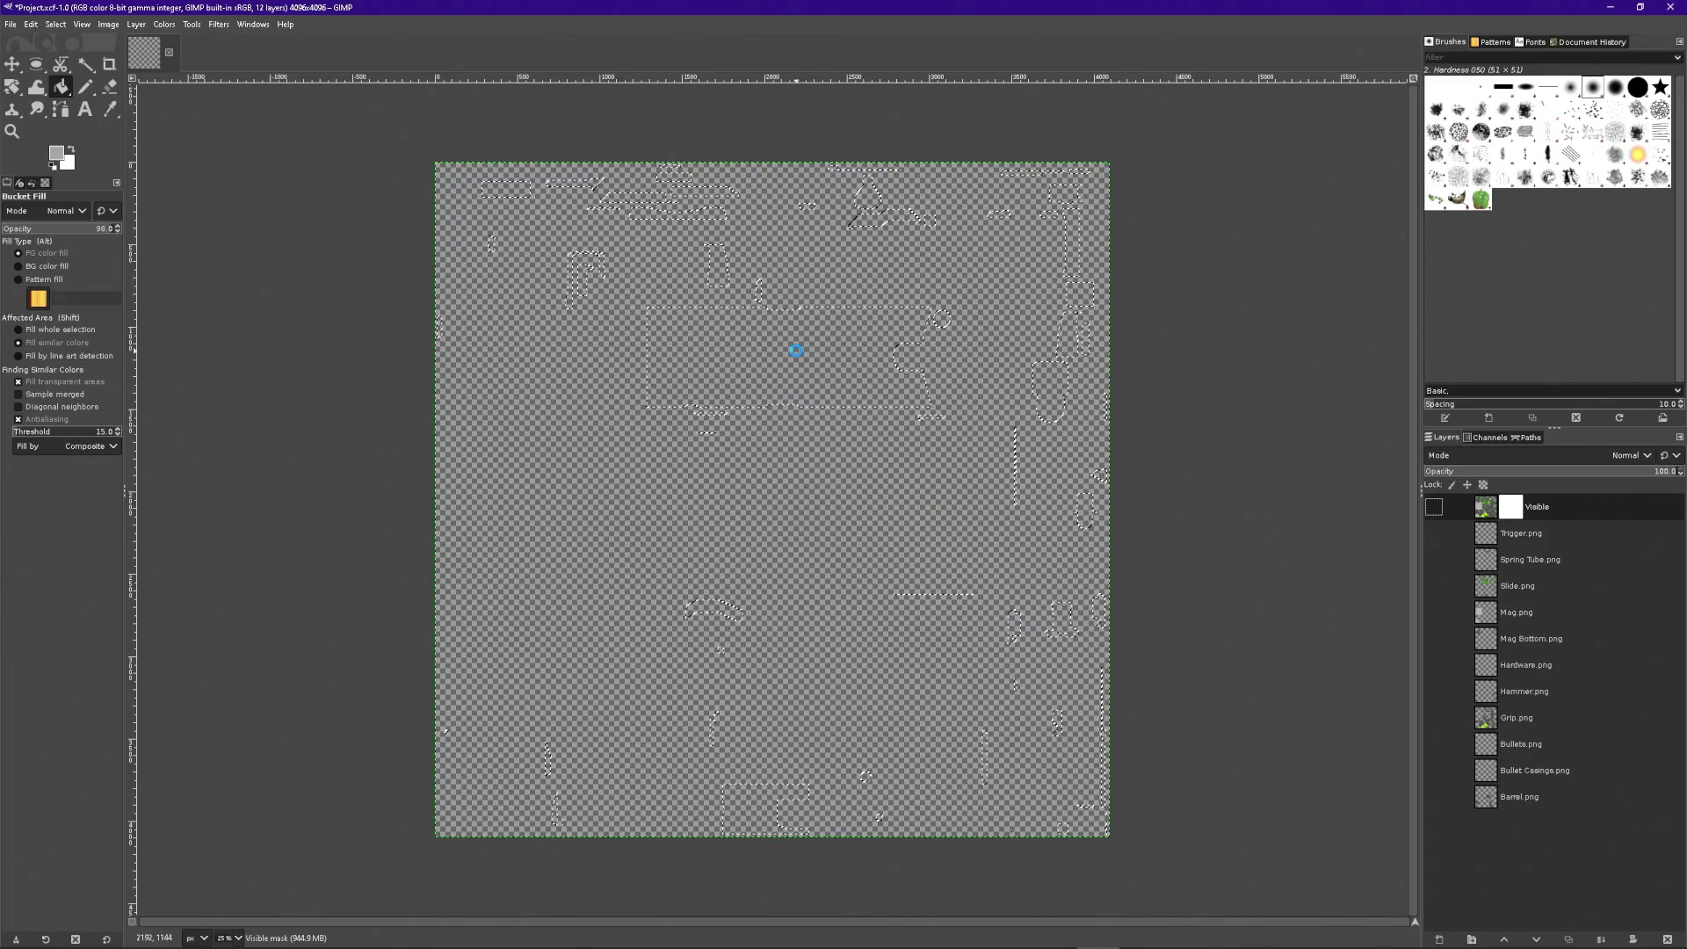
left_click(795, 351)
Show the masked Visible layer again and open the image export for the masked texture.
left_click(1433, 509)
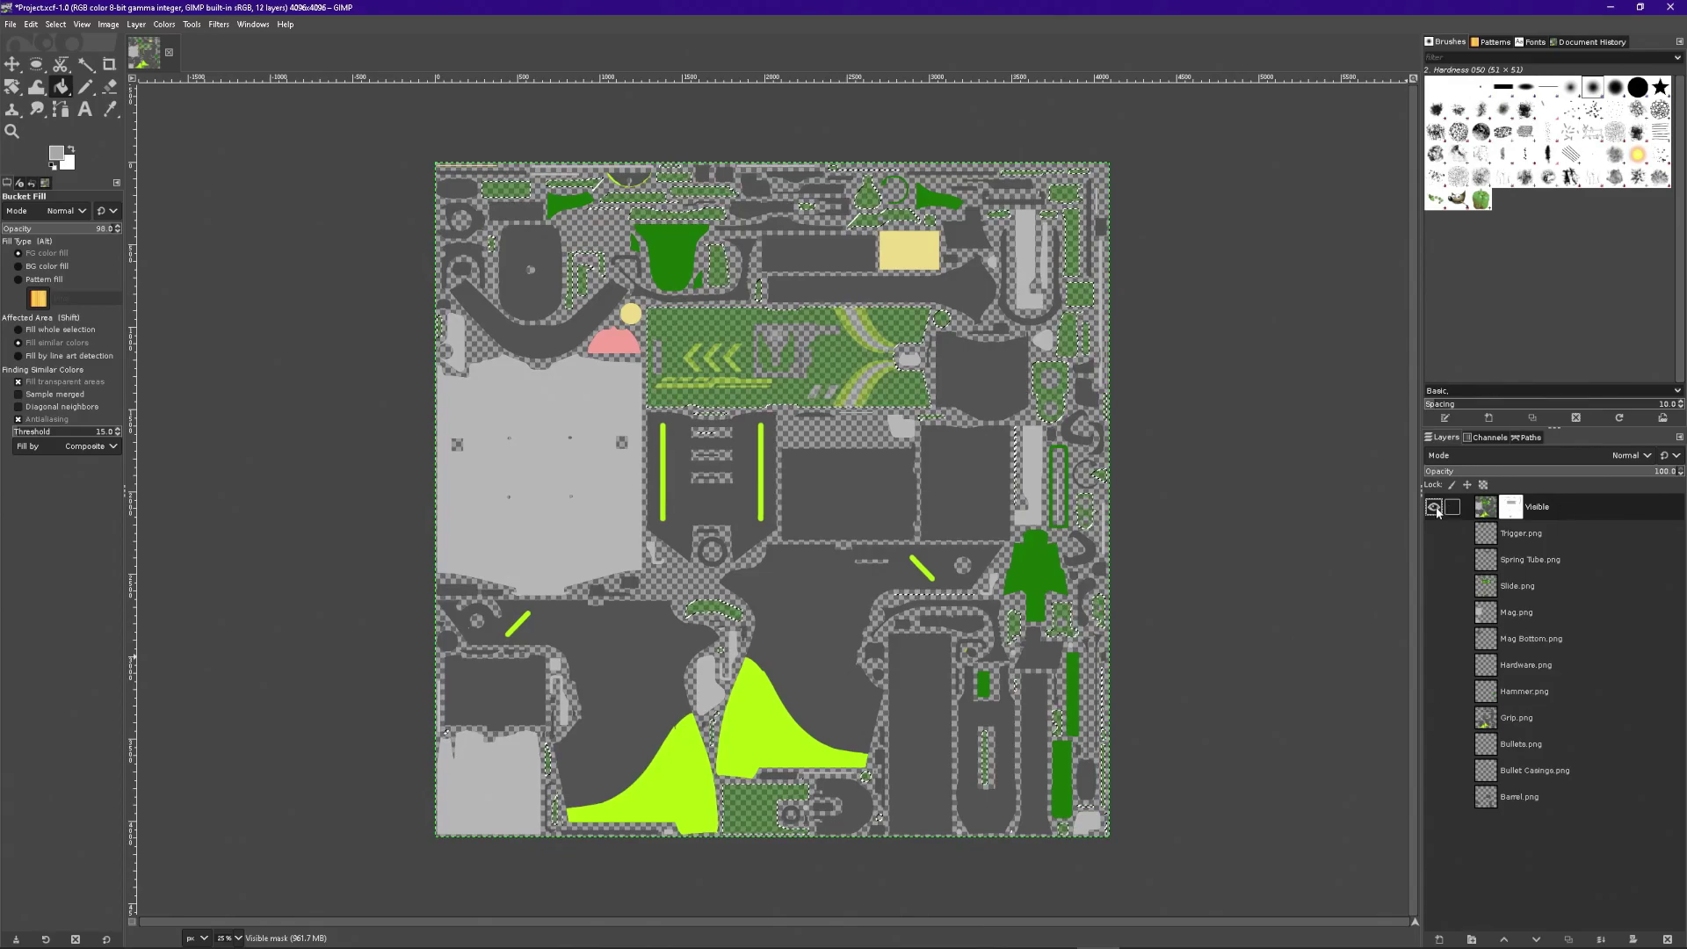
left_click(16, 31)
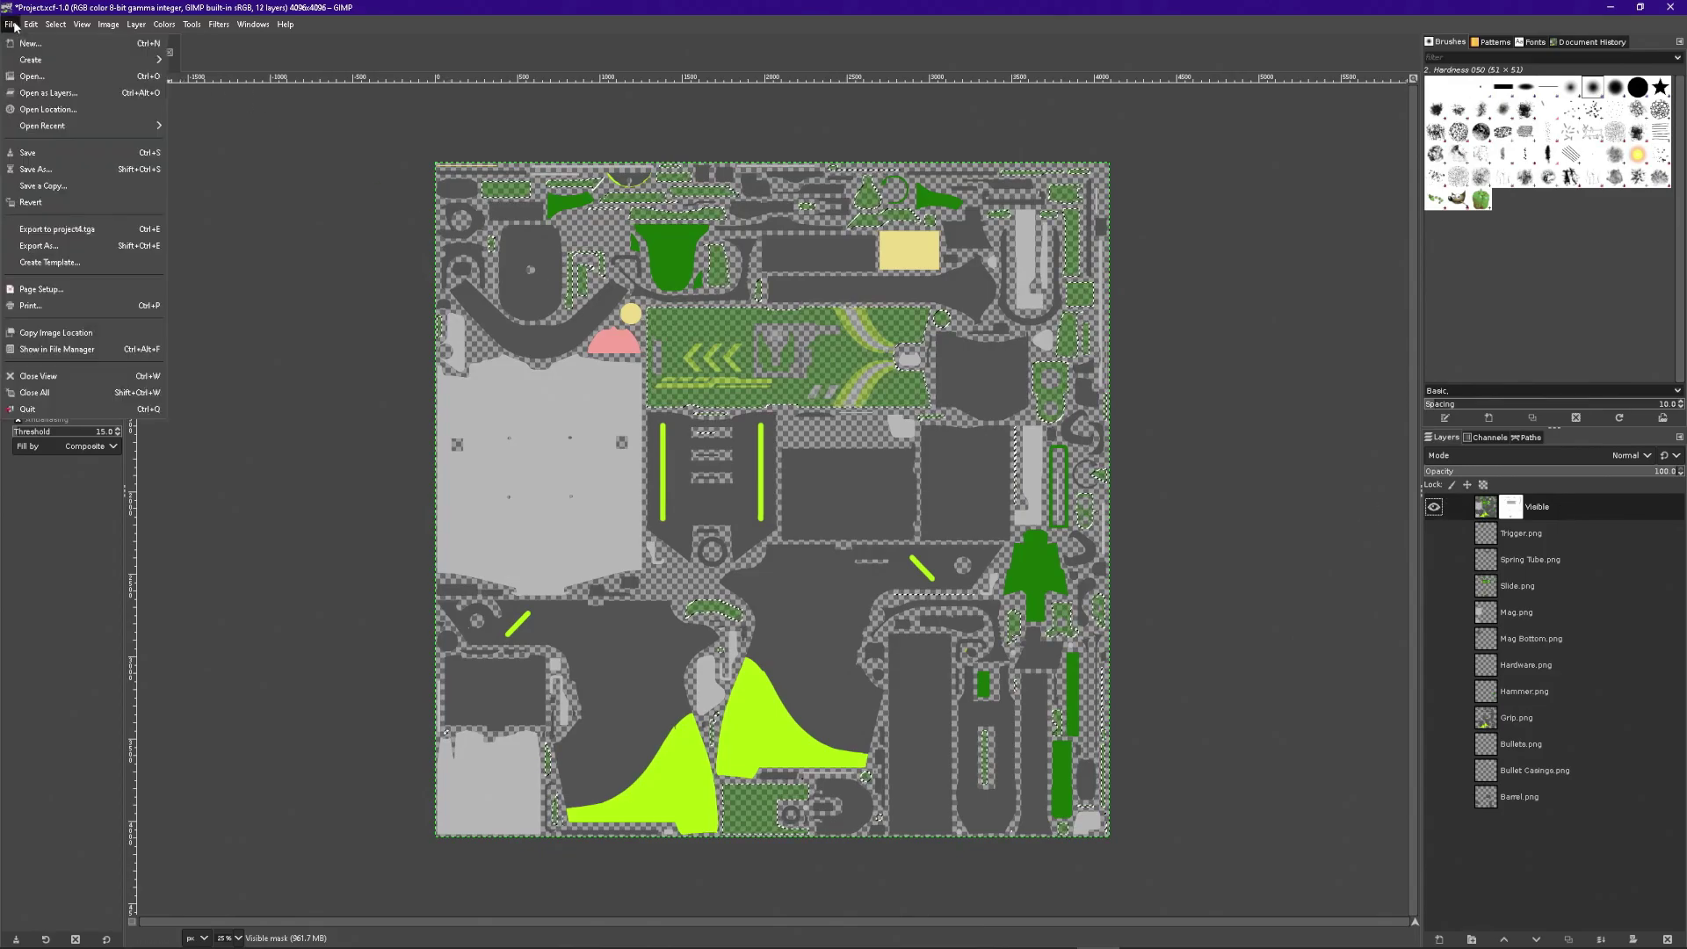
left_click(44, 246)
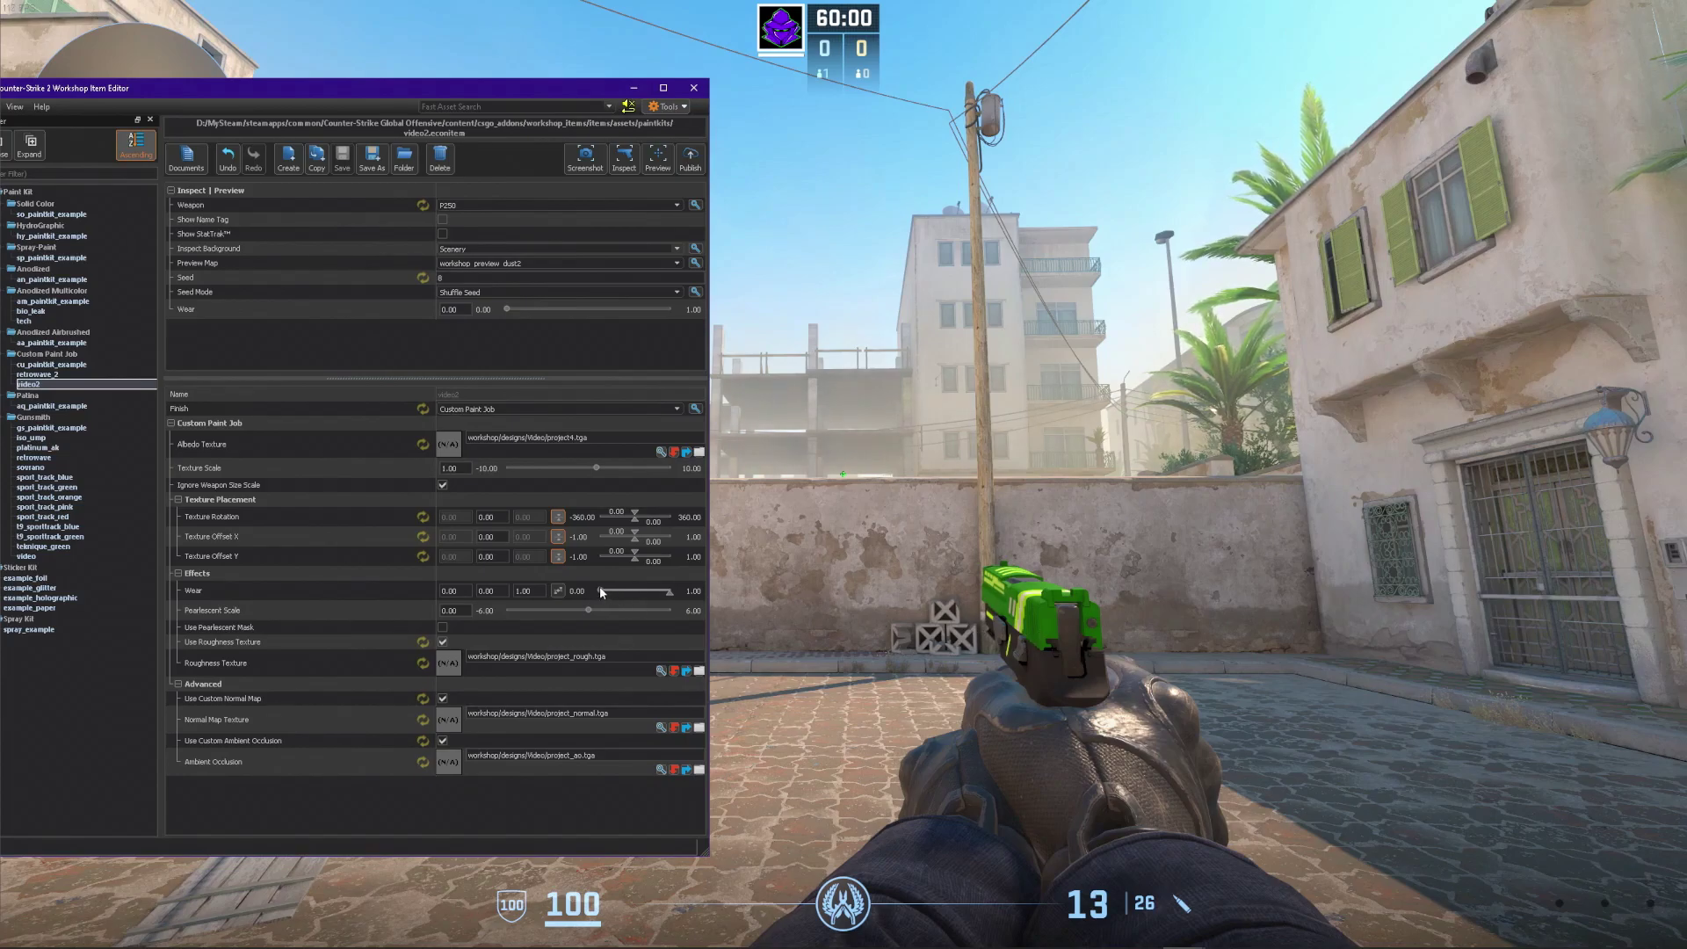
In the Counter-Strike 2 Workshop Item Editor, set video2's wear to 0.75, preview it, and inspect the P250 in game.
left_click_drag(640, 592, 651, 589)
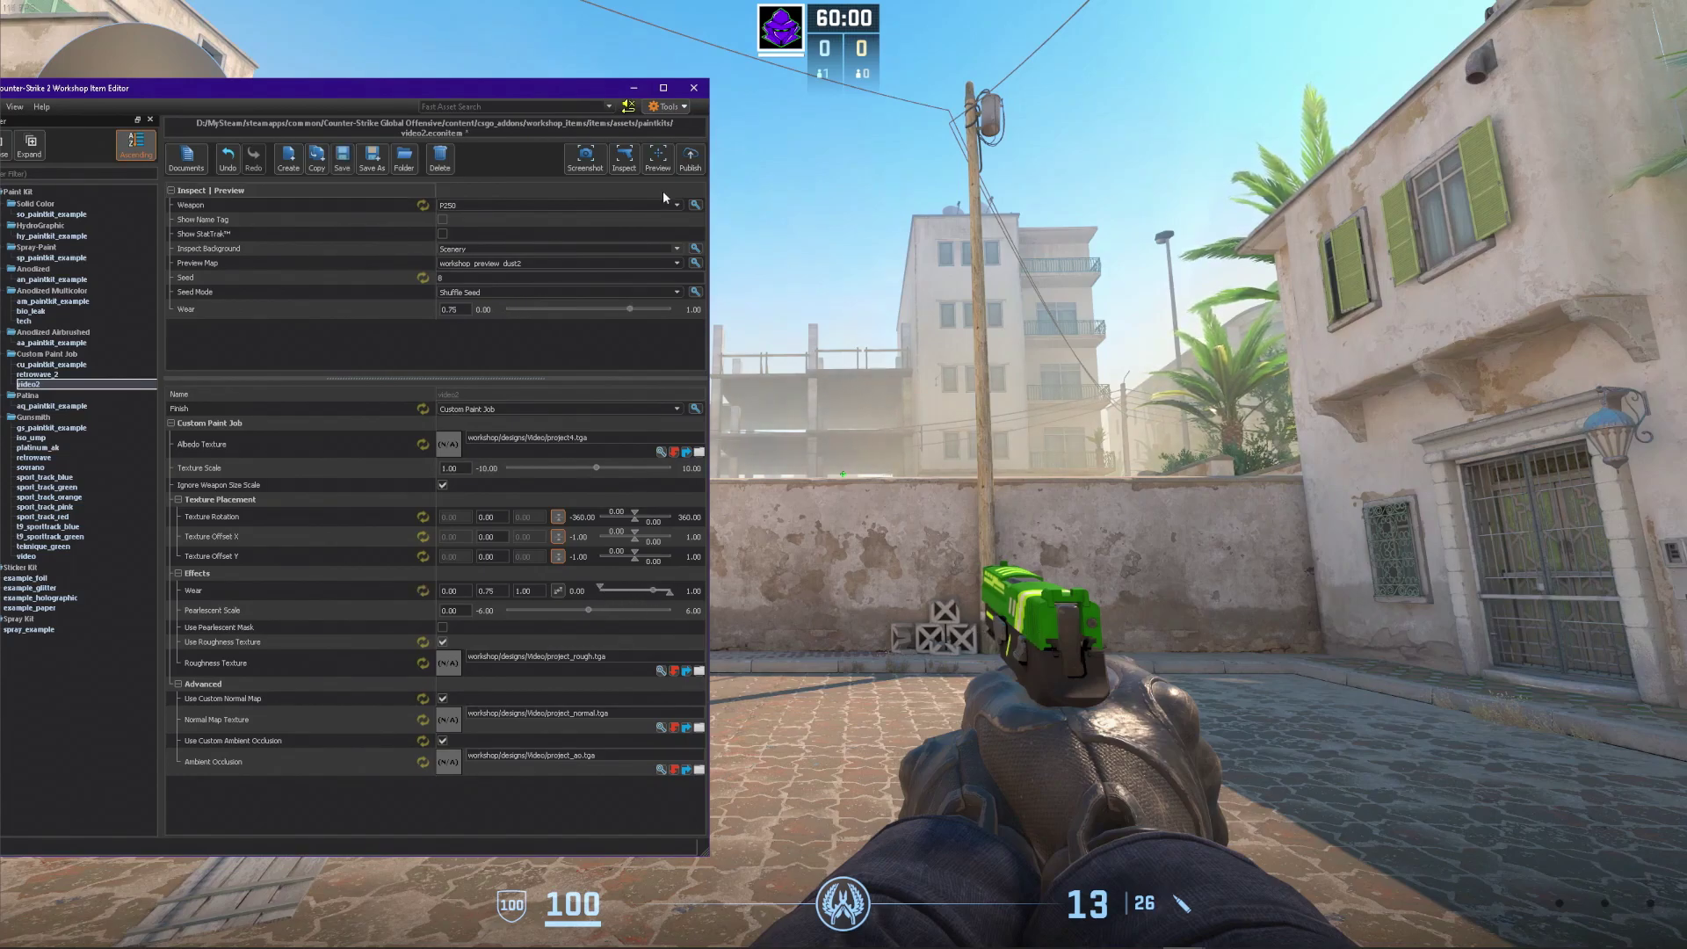
left_click(662, 164)
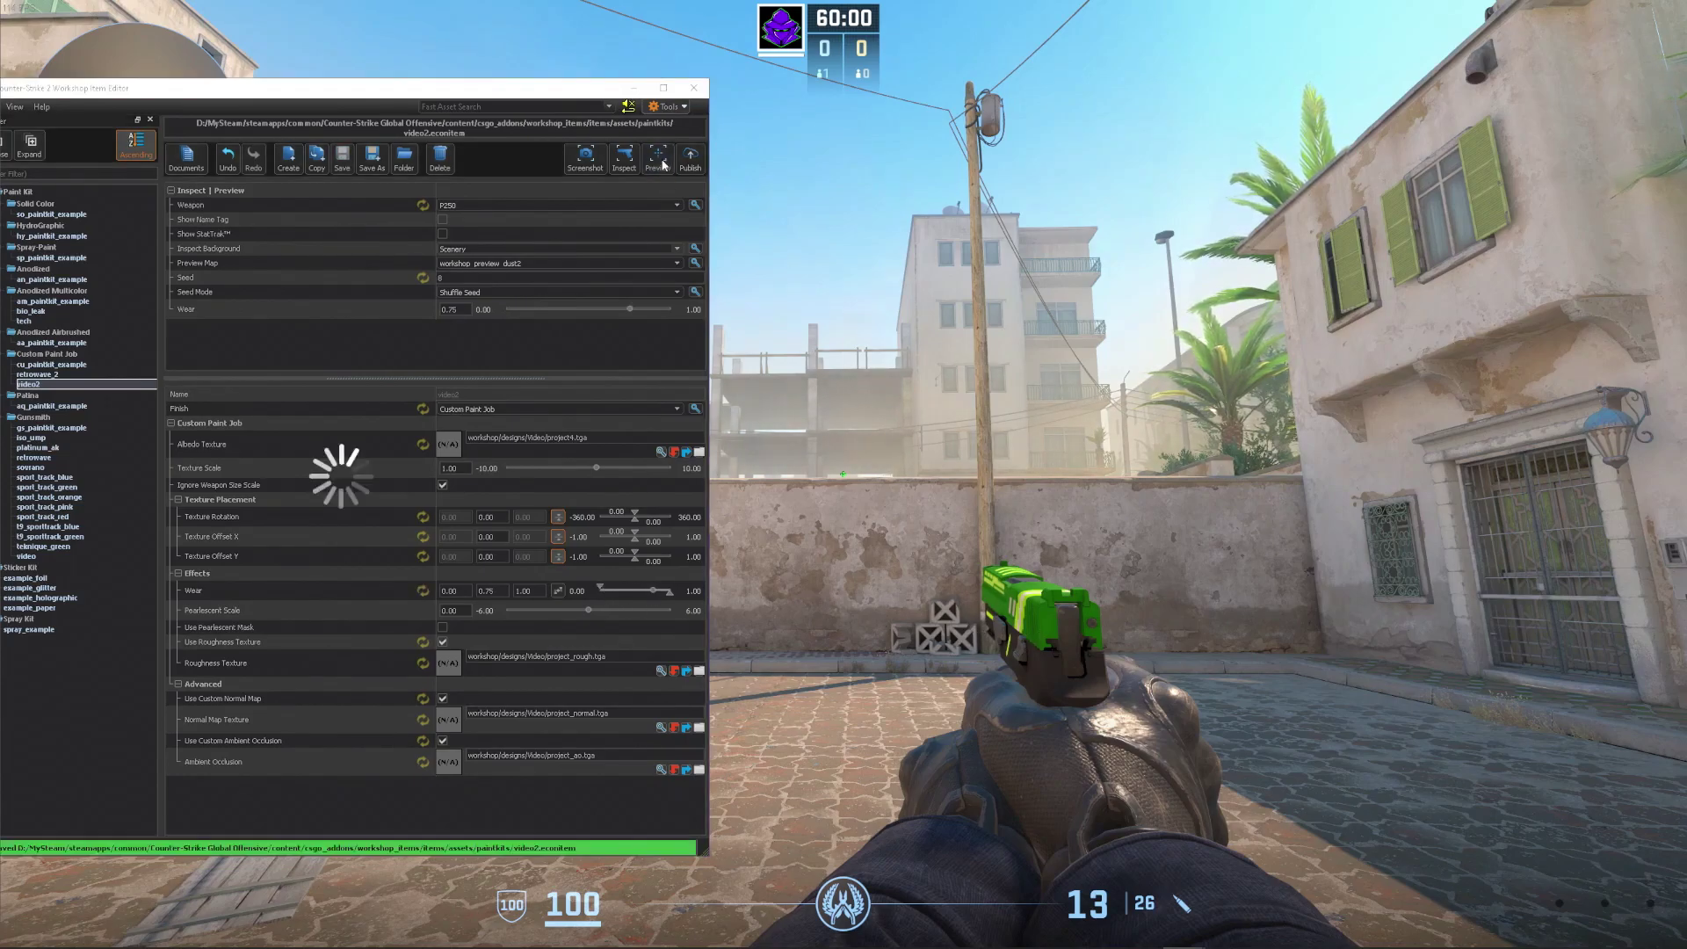
left_click(1246, 571)
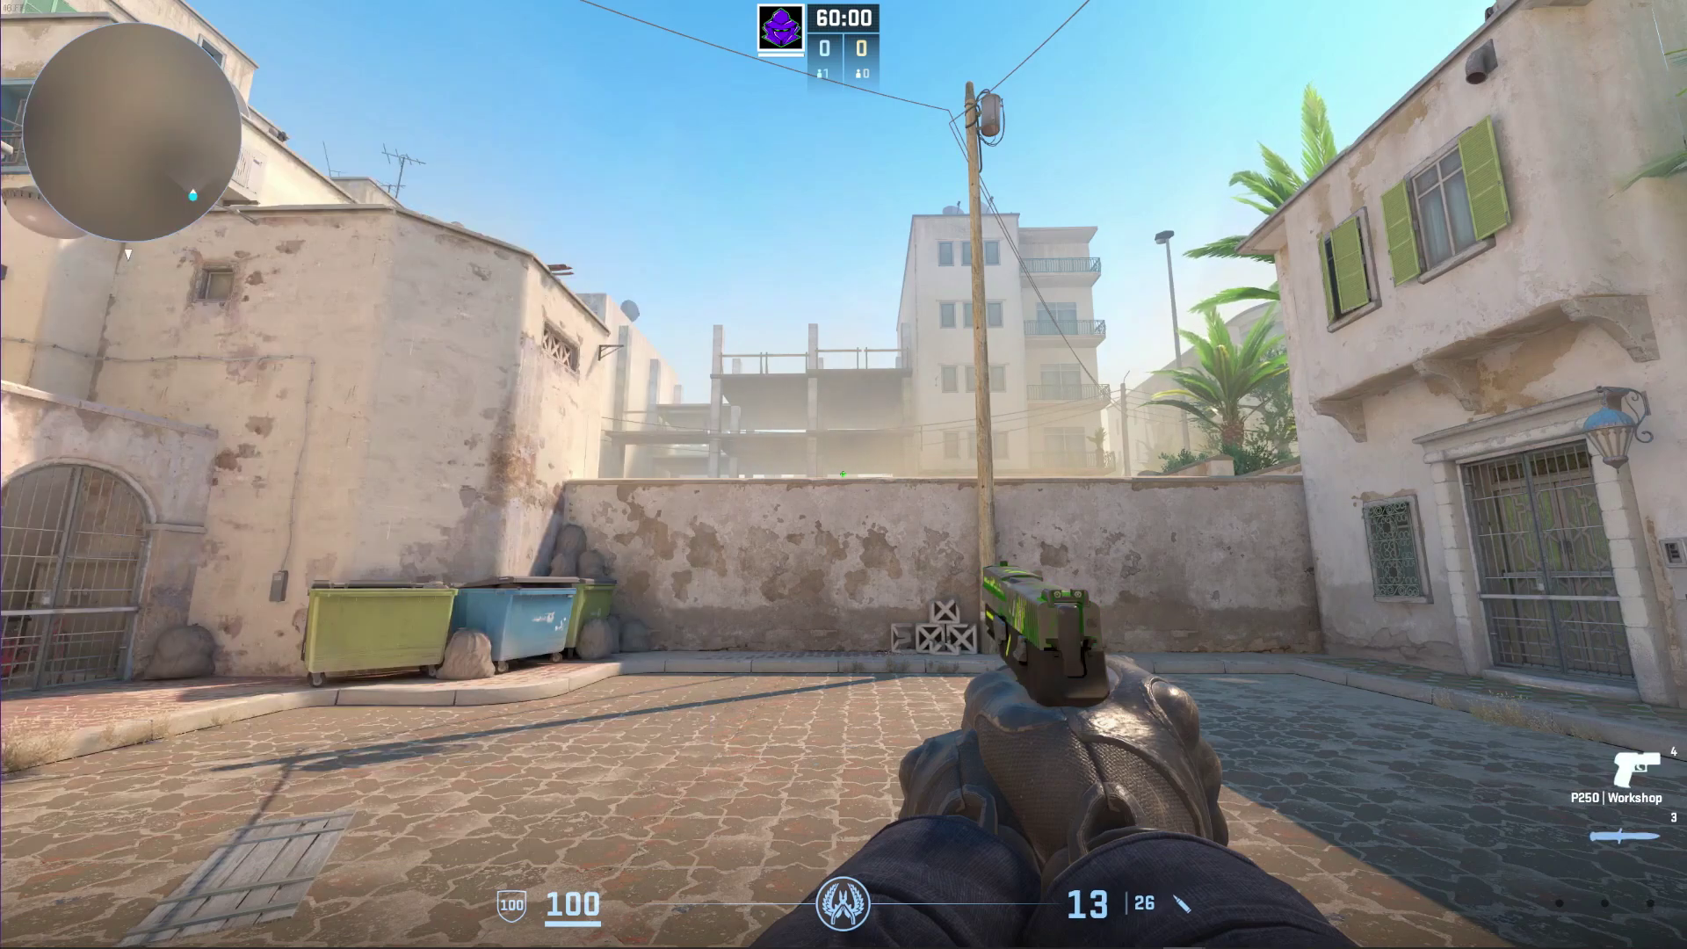
key("f")
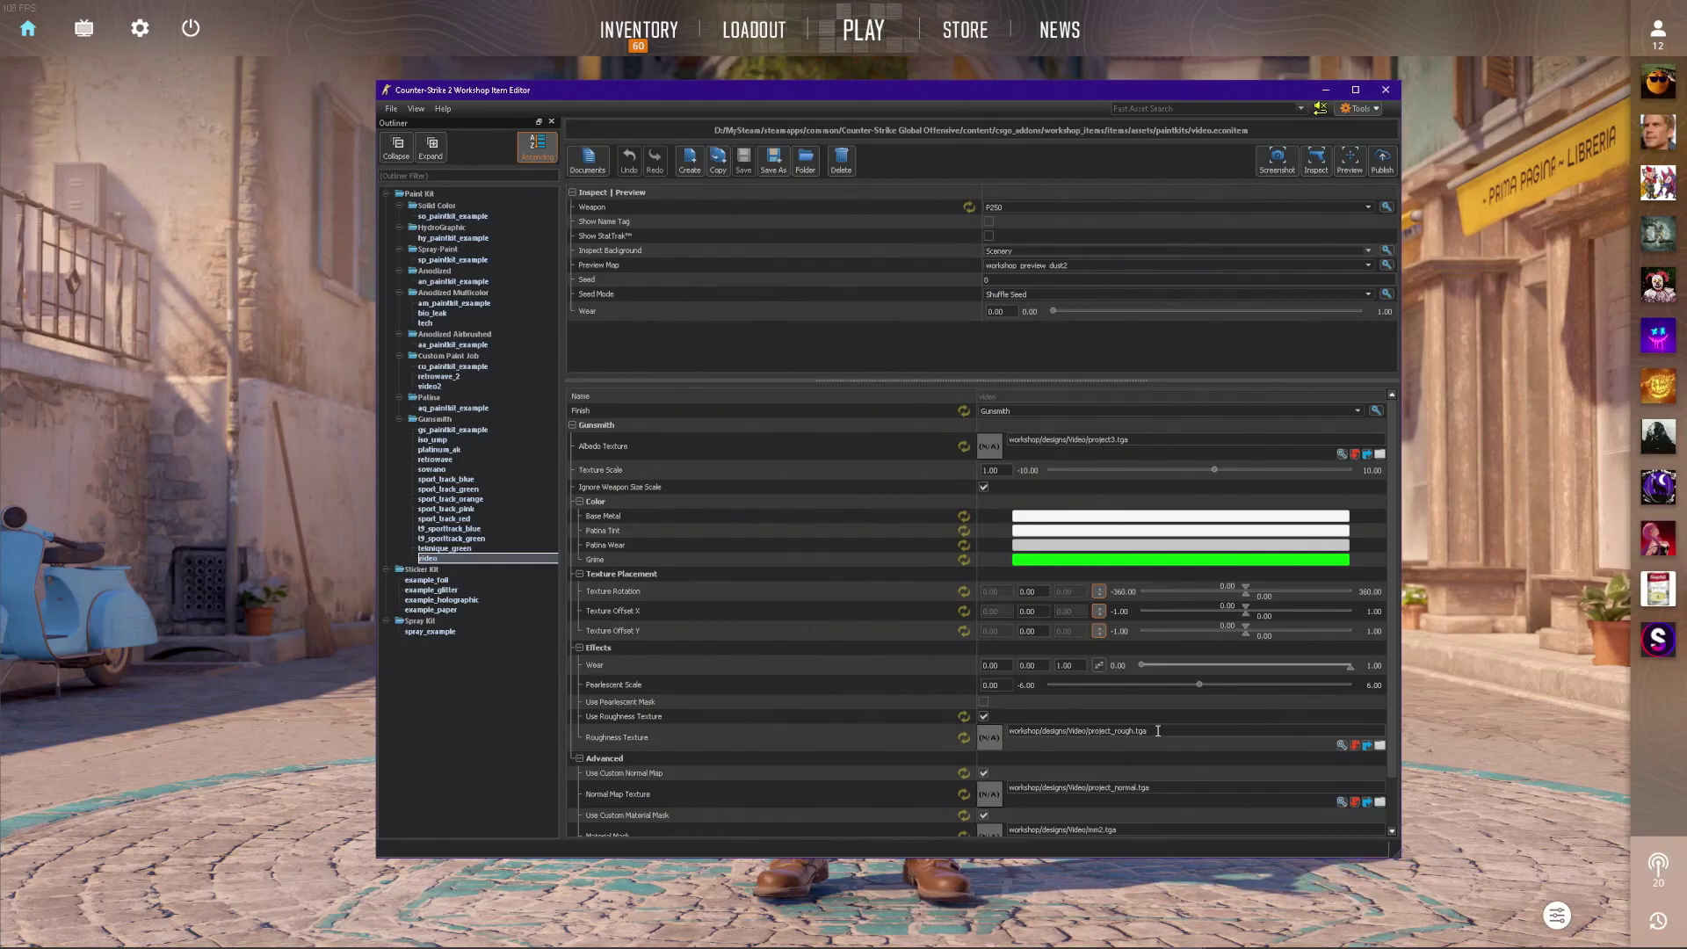
Start a new Workshop publish submission for the video paint kit and set its visibility to Public.
scroll(1109, 761, "down", 1)
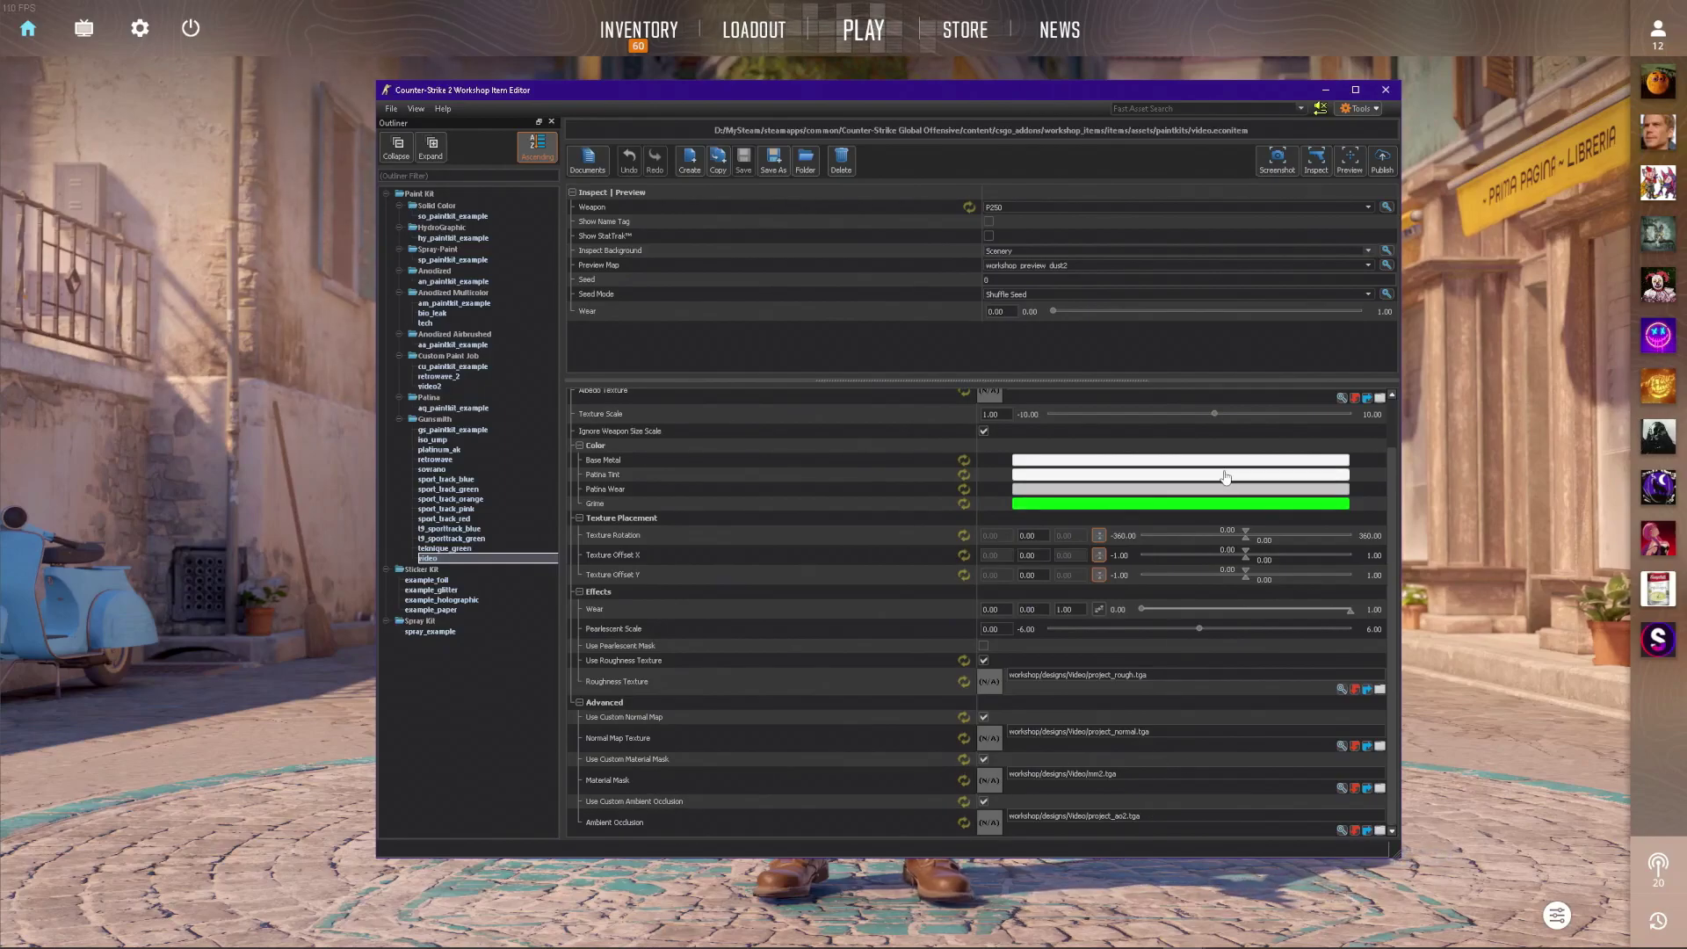
left_click(1382, 165)
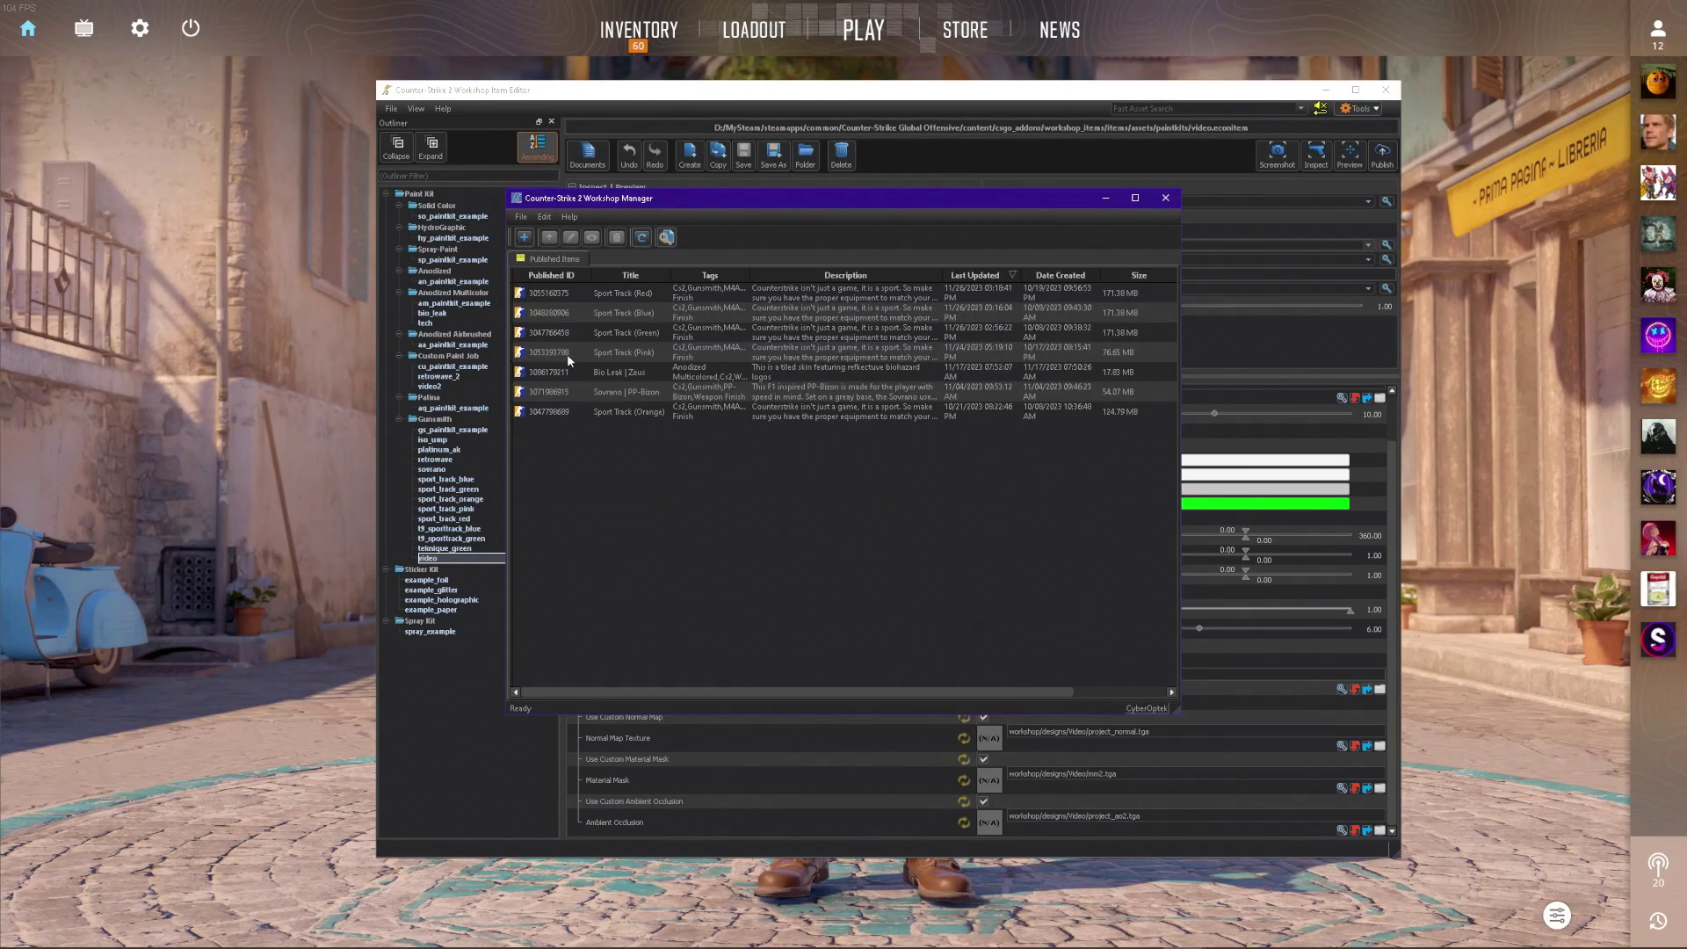
left_click(524, 239)
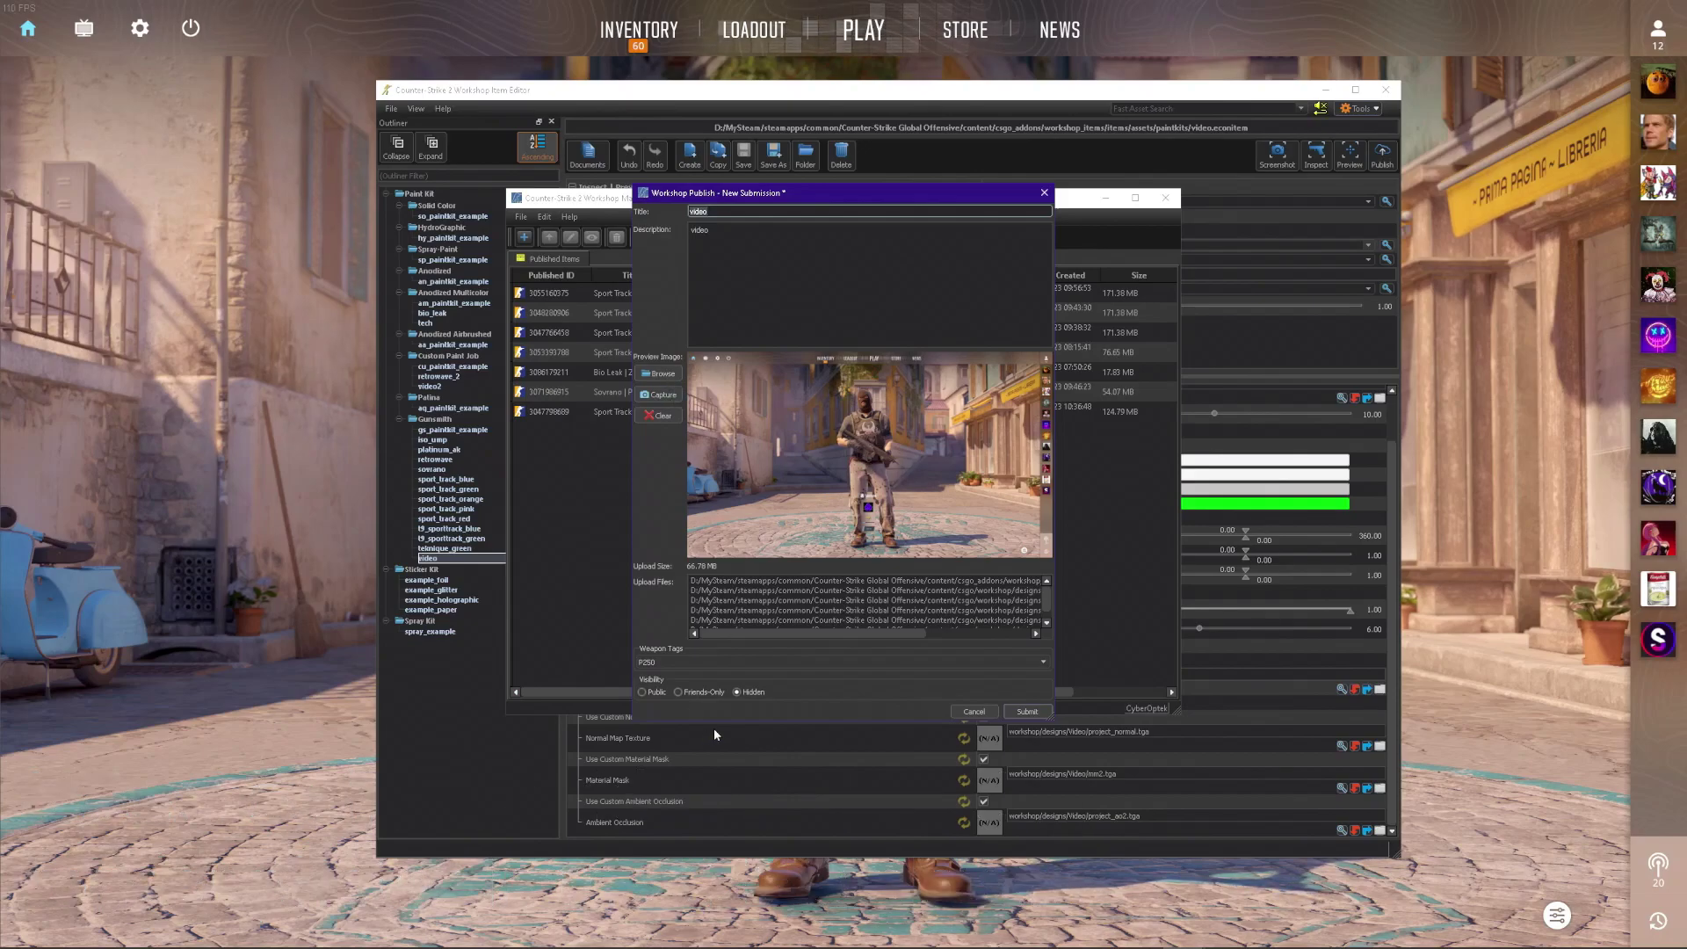
left_click(641, 693)
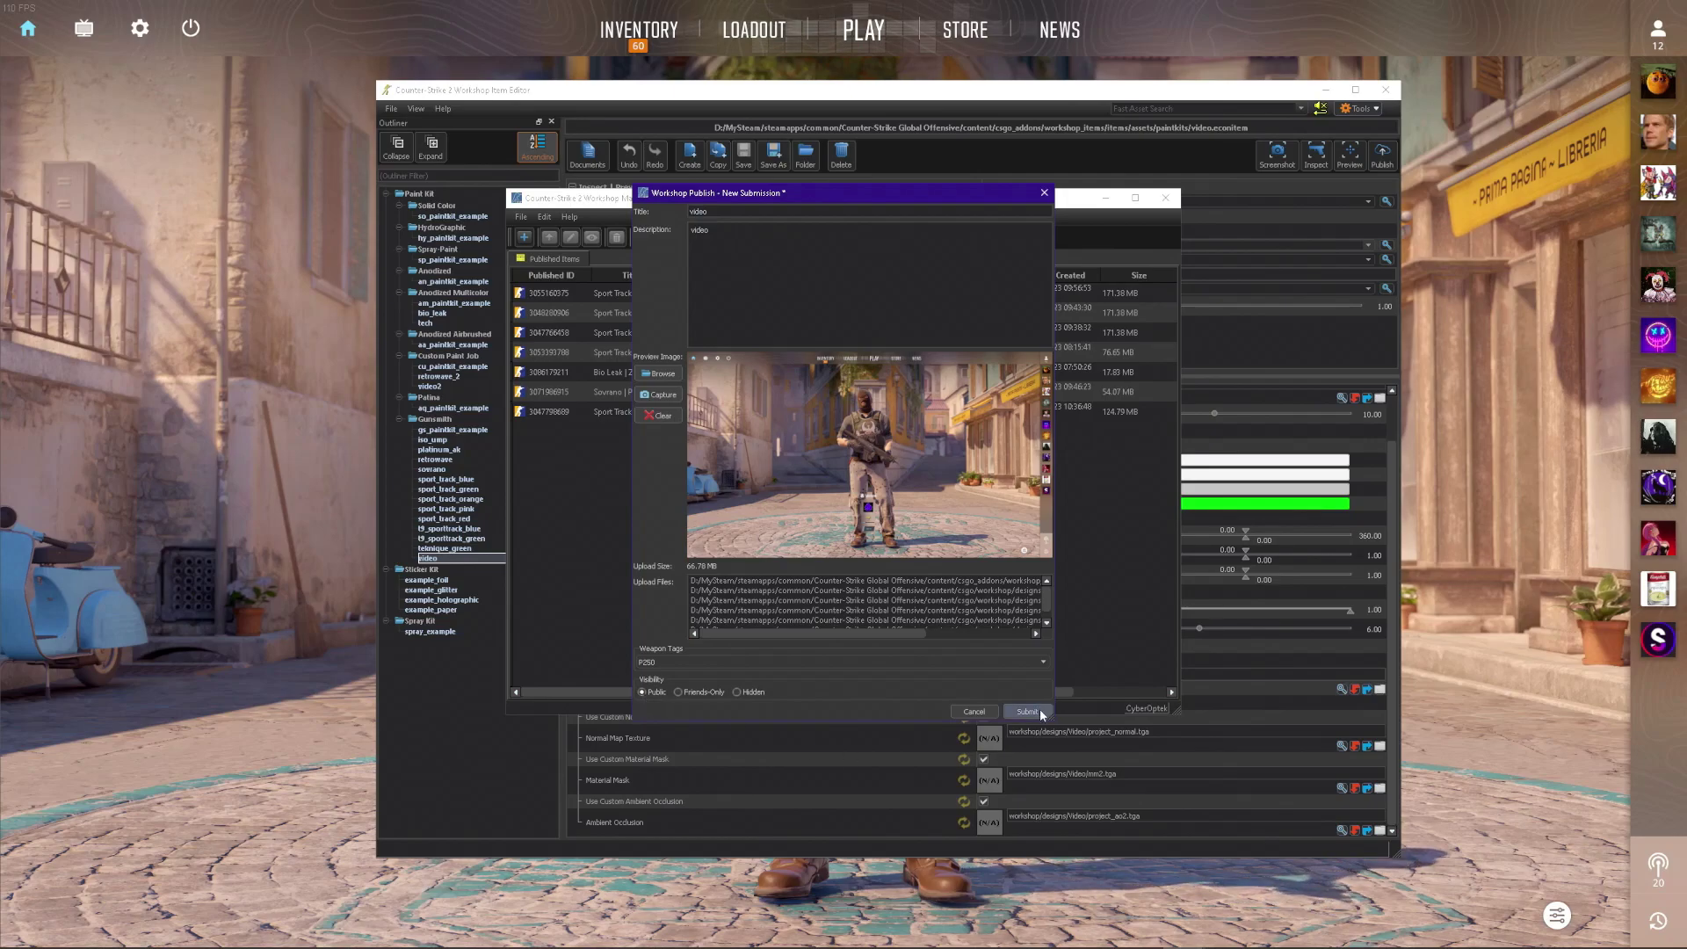